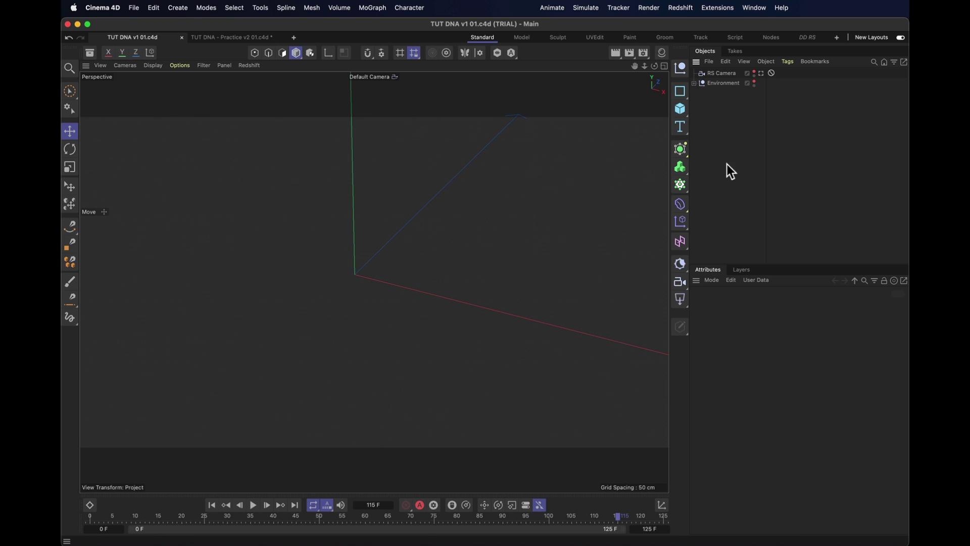
# Add a plane 10 cm wide and 200 cm high with 1 width segment, 76 height segments and +Z orientation
pyautogui.click(680, 109)
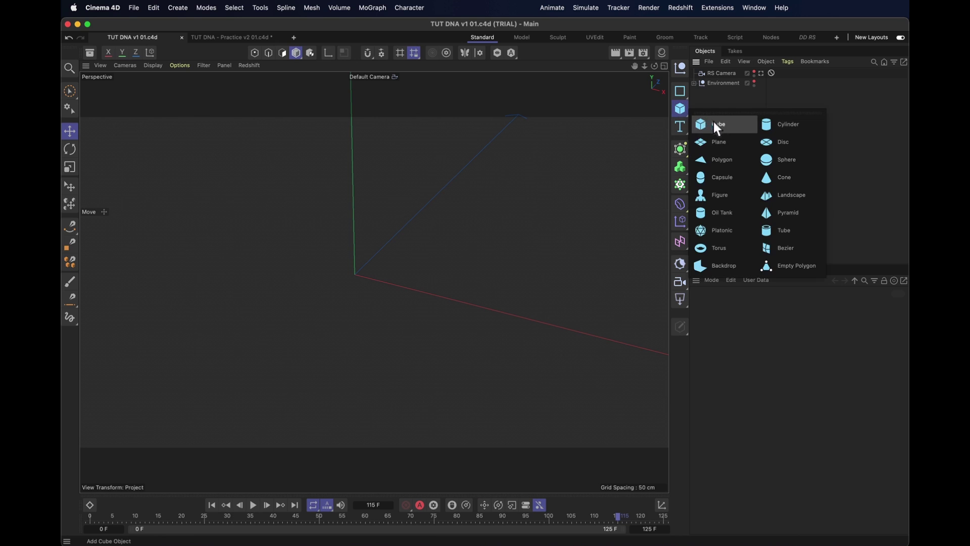
pyautogui.click(732, 147)
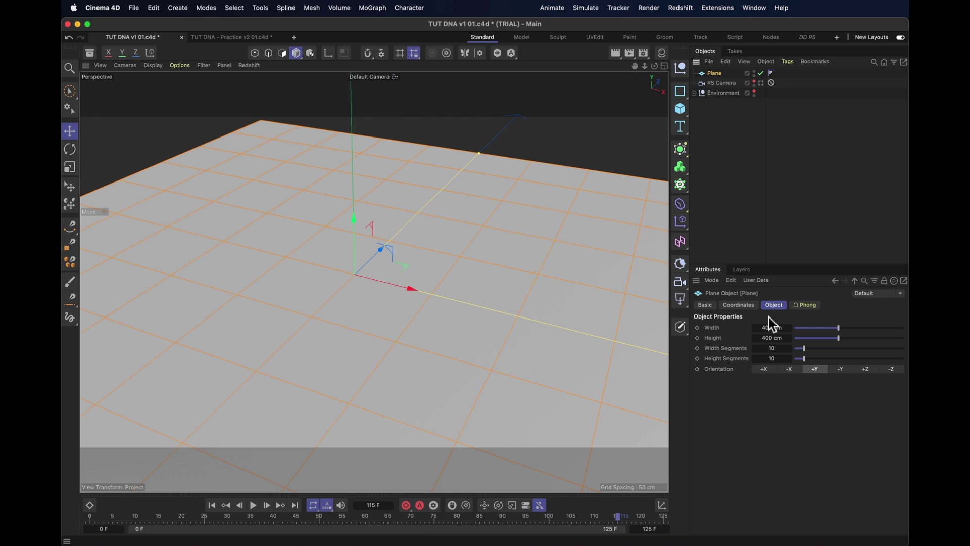
pyautogui.write('10')
pyautogui.press('Tab')
pyautogui.write('20')
pyautogui.press('Return')
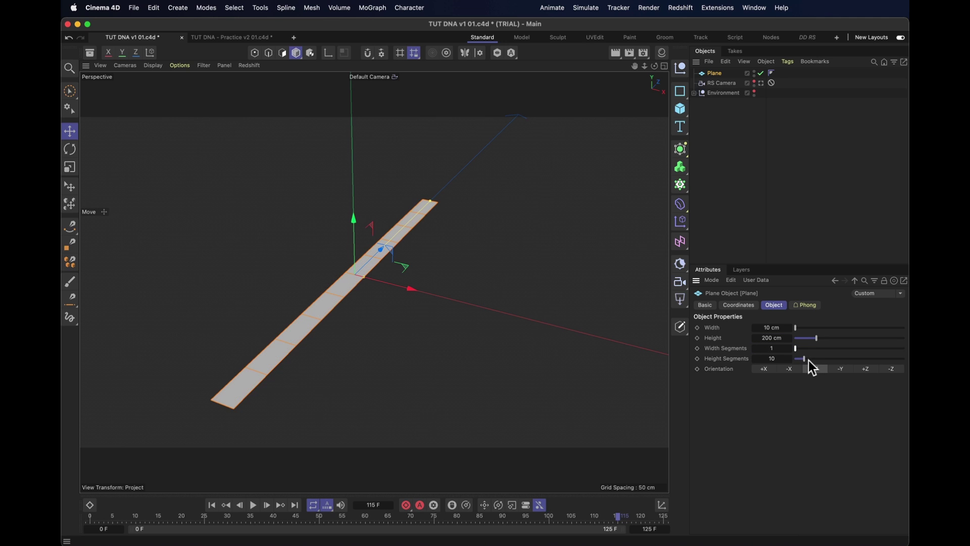
pyautogui.moveTo(808, 359); pyautogui.dragTo(875, 359)
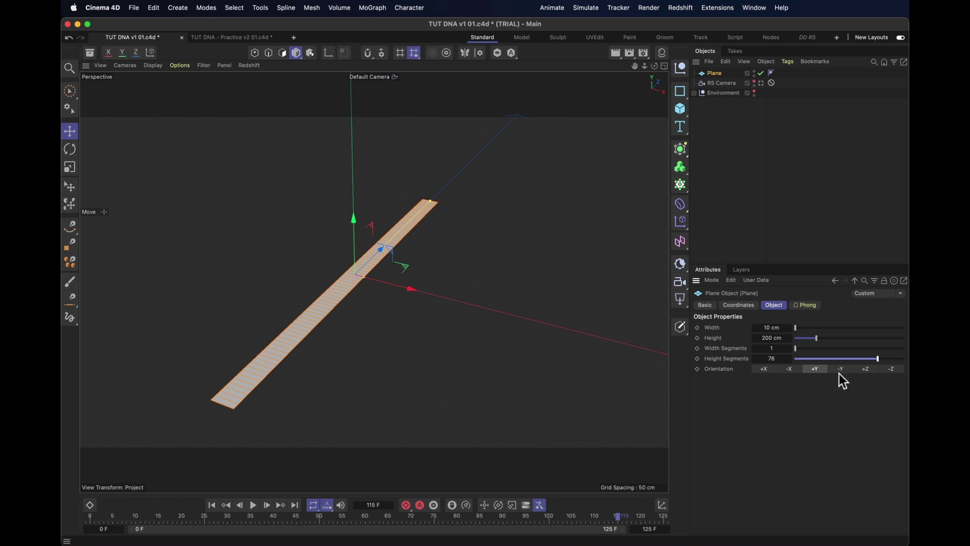
pyautogui.click(866, 369)
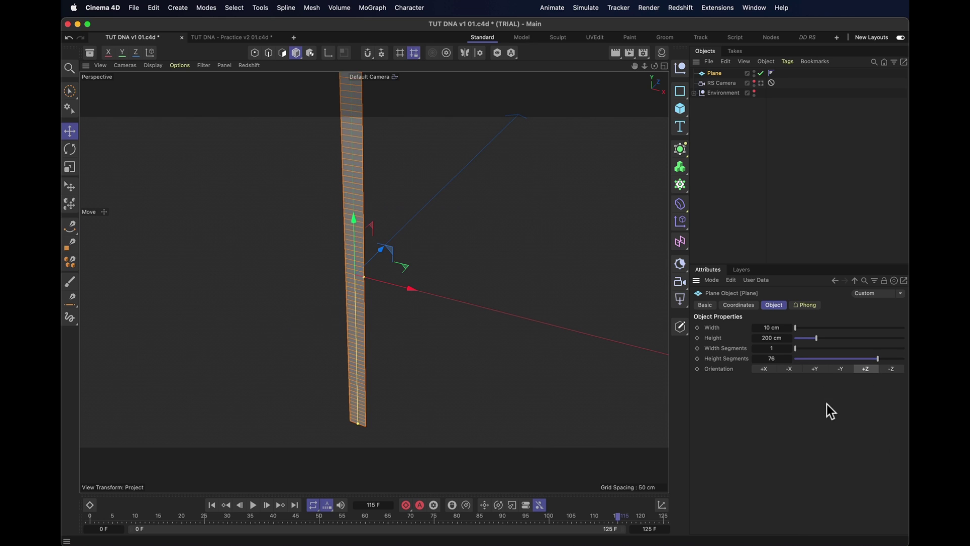
# Add a Twist deformer as a child of the plane and set its angle to 1800°
pyautogui.keyDown('alt'); pyautogui.moveTo(331, 289); pyautogui.dragTo(329, 298, button='right'); pyautogui.keyUp('alt')
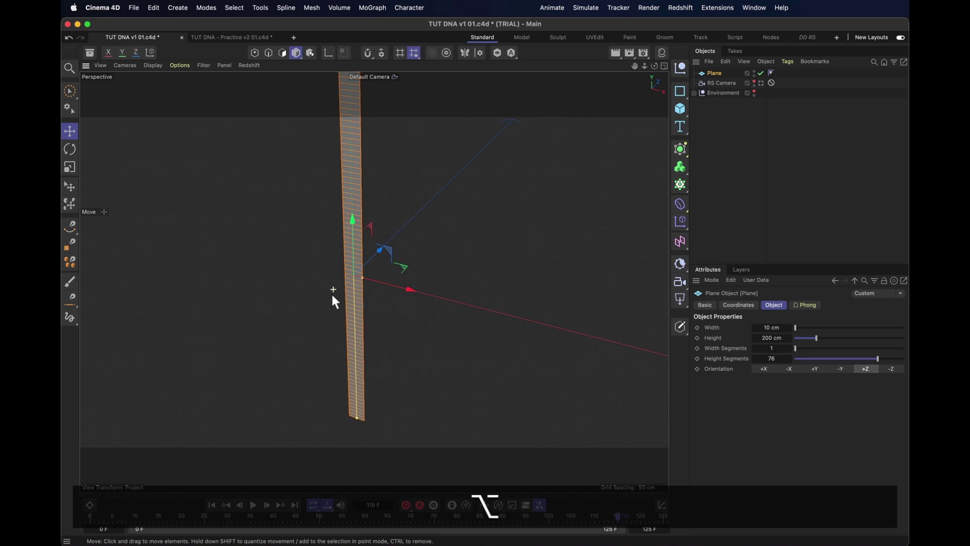
pyautogui.keyDown('alt'); pyautogui.moveTo(340, 307); pyautogui.dragTo(344, 295, button='middle'); pyautogui.keyUp('alt')
pyautogui.click(680, 204)
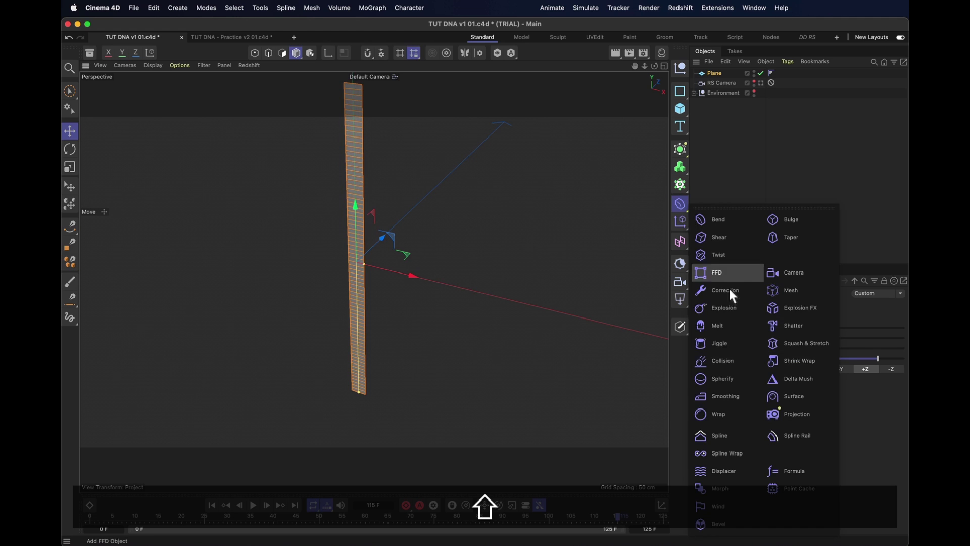
pyautogui.keyDown('shift'); pyautogui.click(743, 250); pyautogui.keyUp('shift')
pyautogui.moveTo(793, 376); pyautogui.dragTo(904, 371)
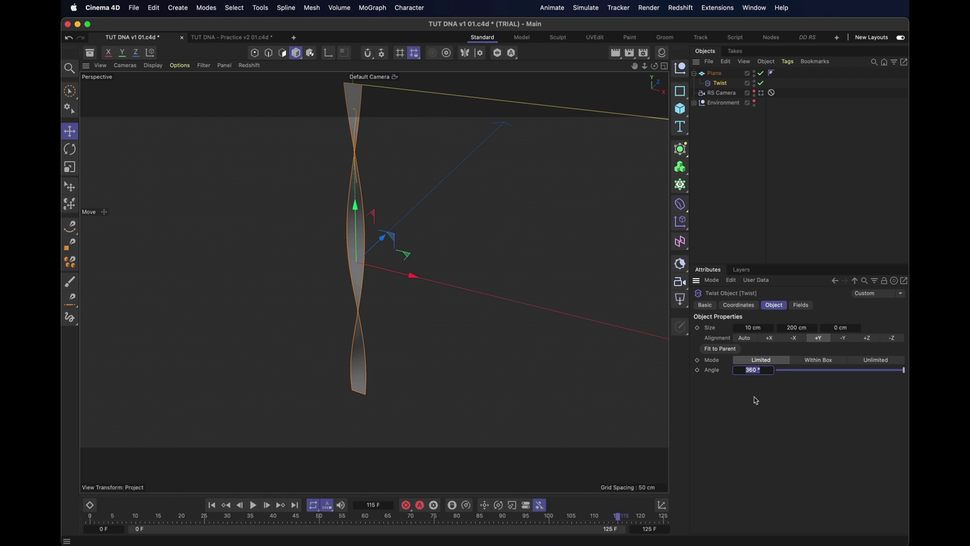
pyautogui.write('1800')
pyautogui.press('Return')
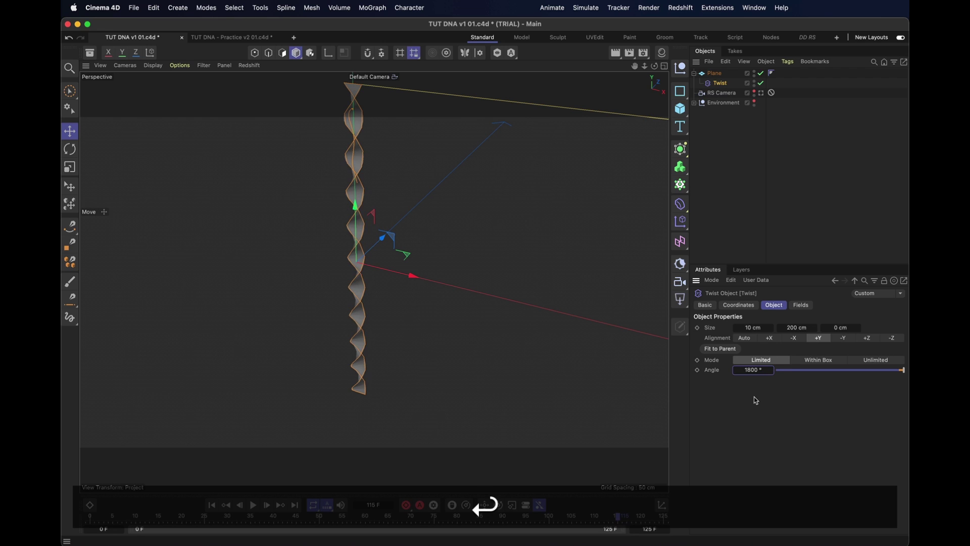
# Inspect the shape of the twisted plane from several angles, leaving nothing selected
pyautogui.click(713, 74)
pyautogui.keyDown('alt'); pyautogui.moveTo(353, 195); pyautogui.dragTo(458, 178, button='right'); pyautogui.keyUp('alt')
pyautogui.keyDown('alt'); pyautogui.moveTo(373, 249); pyautogui.dragTo(354, 279); pyautogui.keyUp('alt')
pyautogui.keyDown('alt'); pyautogui.moveTo(386, 237); pyautogui.dragTo(352, 302, button='right'); pyautogui.keyUp('alt')
pyautogui.keyDown('alt'); pyautogui.moveTo(394, 258); pyautogui.dragTo(416, 228, button='middle'); pyautogui.keyUp('alt')
pyautogui.keyDown('alt'); pyautogui.moveTo(377, 302); pyautogui.dragTo(502, 260); pyautogui.keyUp('alt')
pyautogui.click(741, 171)
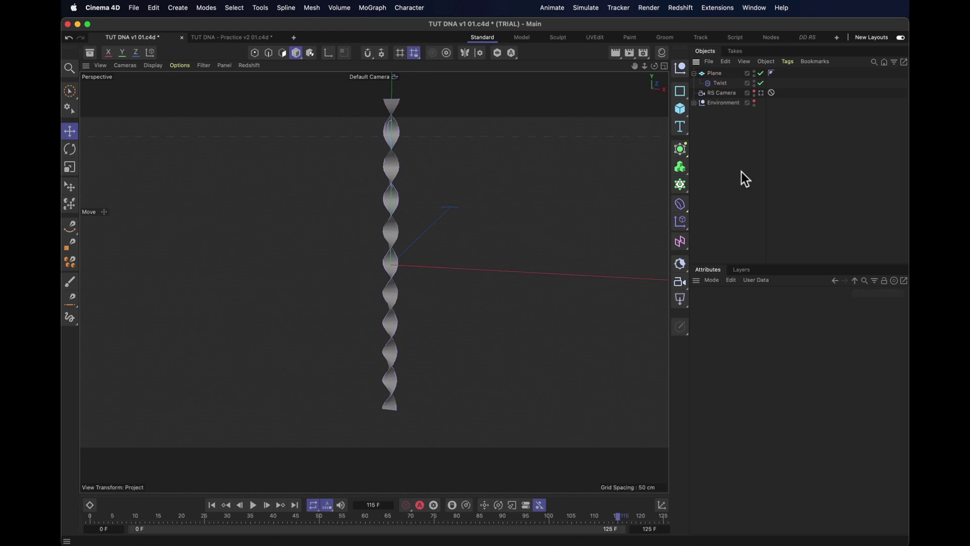
# Add a helix spline with 5 cm start and end radii, a height of 100 cm and the ZY plane
pyautogui.click(680, 91)
pyautogui.click(731, 132)
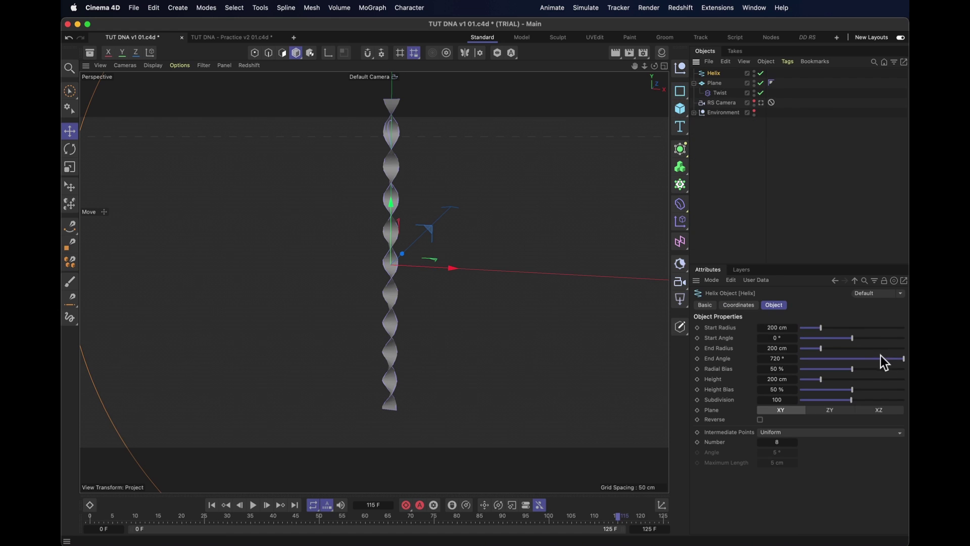
pyautogui.click(773, 326)
pyautogui.write('5')
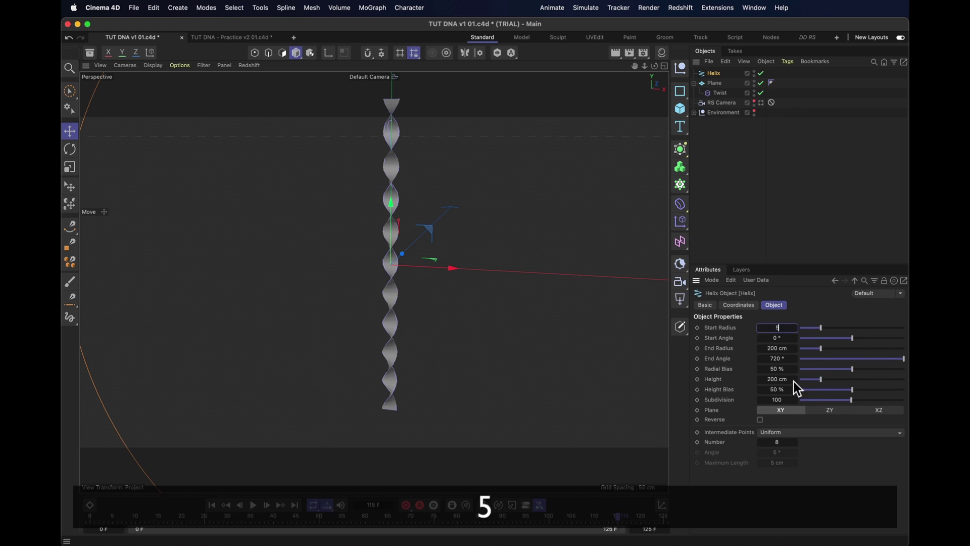
pyautogui.press('Tab')
pyautogui.write('5')
pyautogui.click(774, 380)
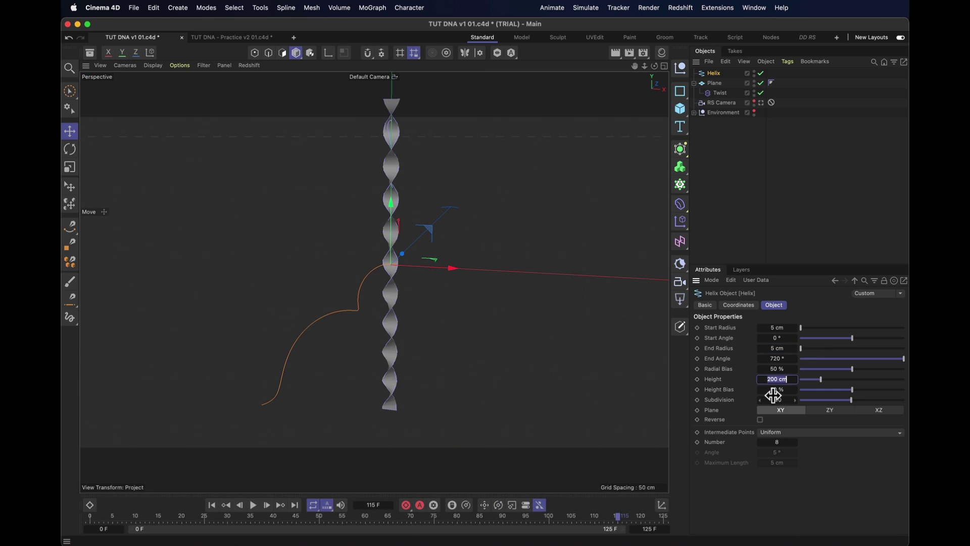
pyautogui.write('100')
pyautogui.press('Return')
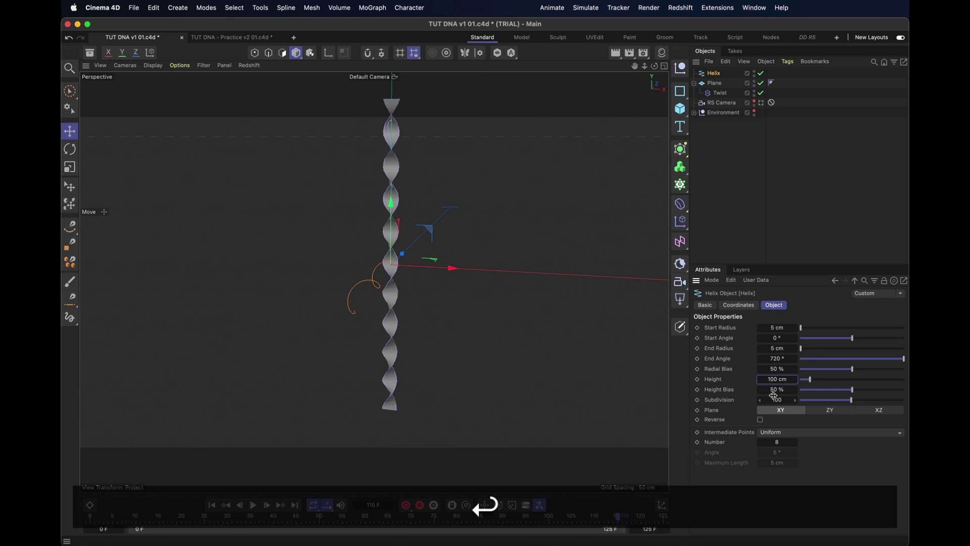
pyautogui.click(830, 411)
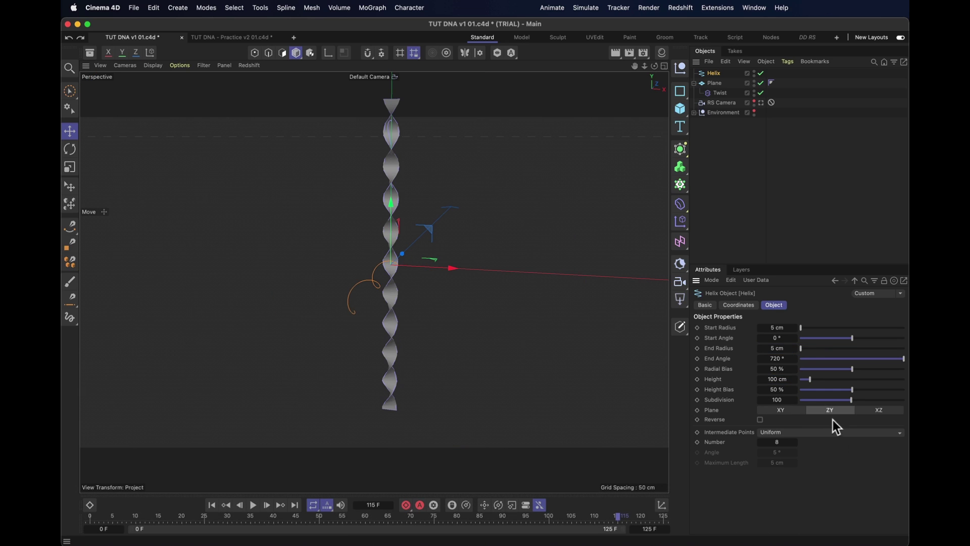
# Set the helix's X position to -50 cm
pyautogui.click(740, 306)
pyautogui.moveTo(744, 340); pyautogui.dragTo(724, 342)
pyautogui.doubleClick(743, 342)
pyautogui.write('-50')
pyautogui.press('Return')
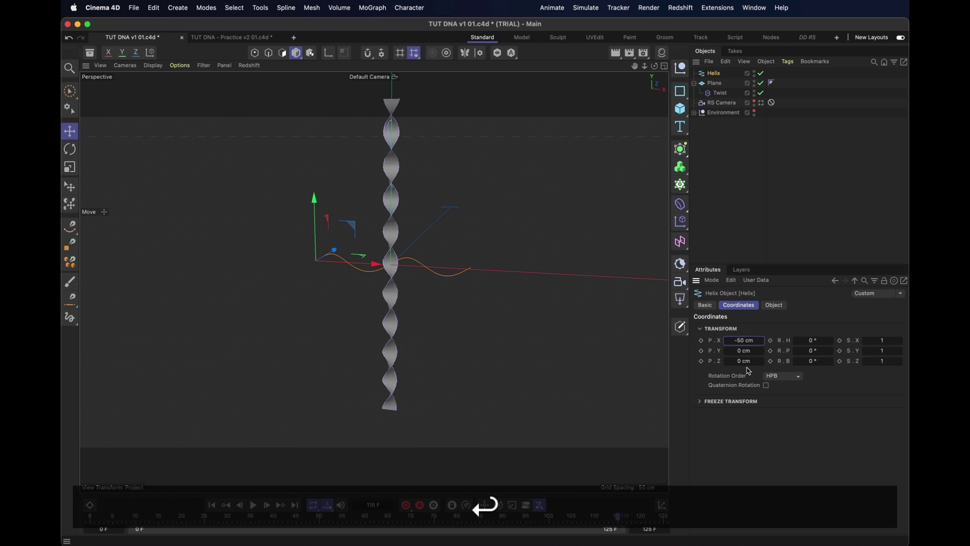
# Add a Spline Wrap deformer as a child of the plane and place it below the Twist deformer
pyautogui.keyDown('alt'); pyautogui.moveTo(389, 258); pyautogui.dragTo(468, 256, button='right'); pyautogui.keyUp('alt')
pyautogui.keyDown('alt'); pyautogui.moveTo(403, 282); pyautogui.dragTo(399, 308); pyautogui.keyUp('alt')
pyautogui.click(736, 156)
pyautogui.click(715, 83)
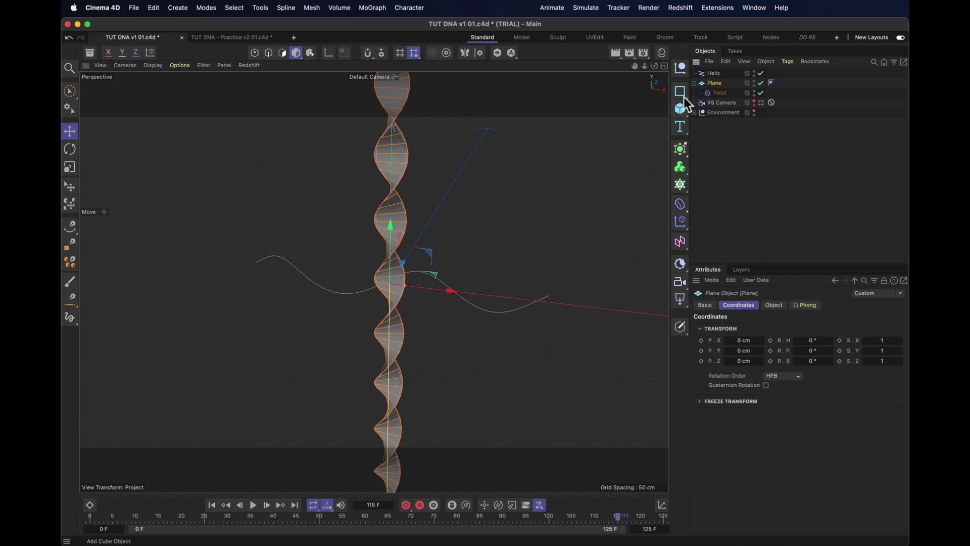
pyautogui.click(680, 205)
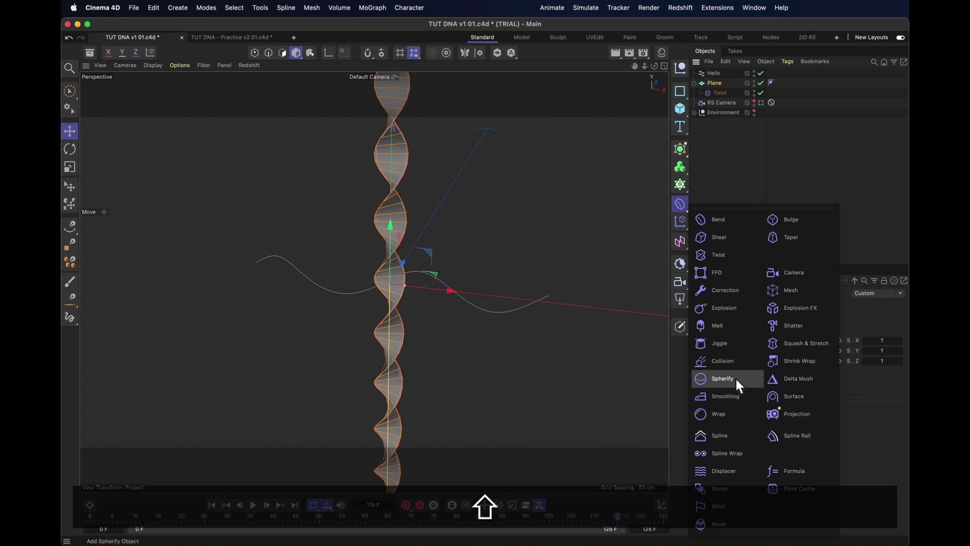
pyautogui.keyDown('shift'); pyautogui.click(720, 453); pyautogui.keyUp('shift')
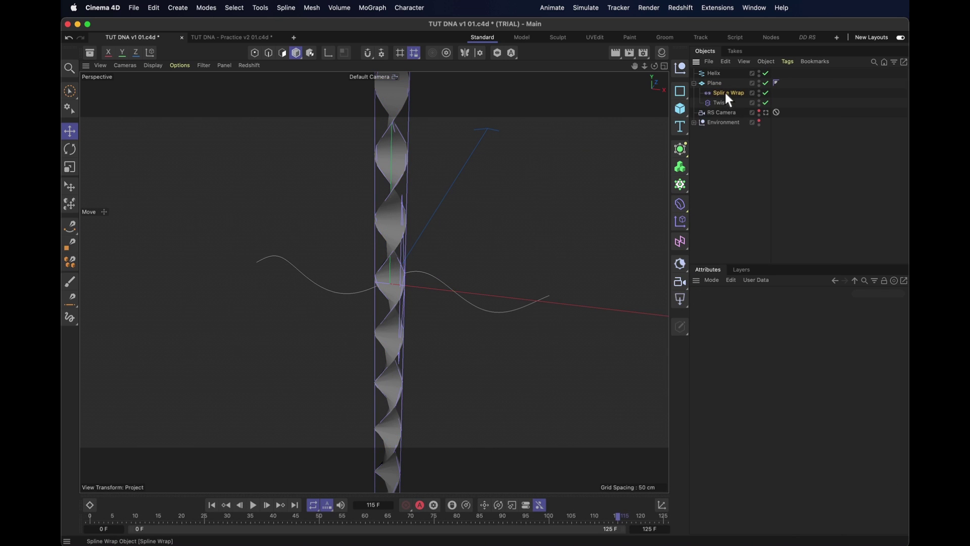
pyautogui.moveTo(734, 113); pyautogui.dragTo(735, 111)
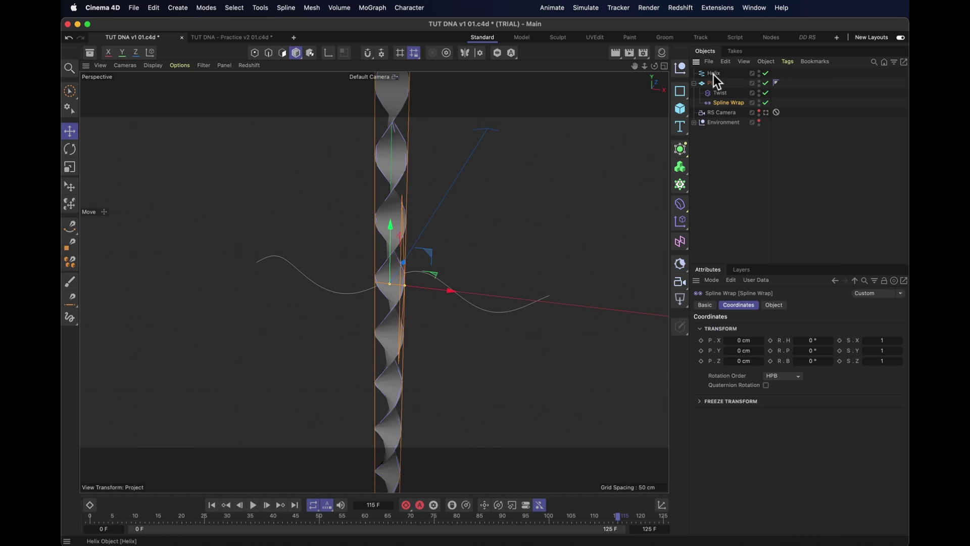
# Assign the helix as the Spline Wrap's spline and set the wrap axis to +Y
pyautogui.moveTo(714, 74); pyautogui.dragTo(758, 330)
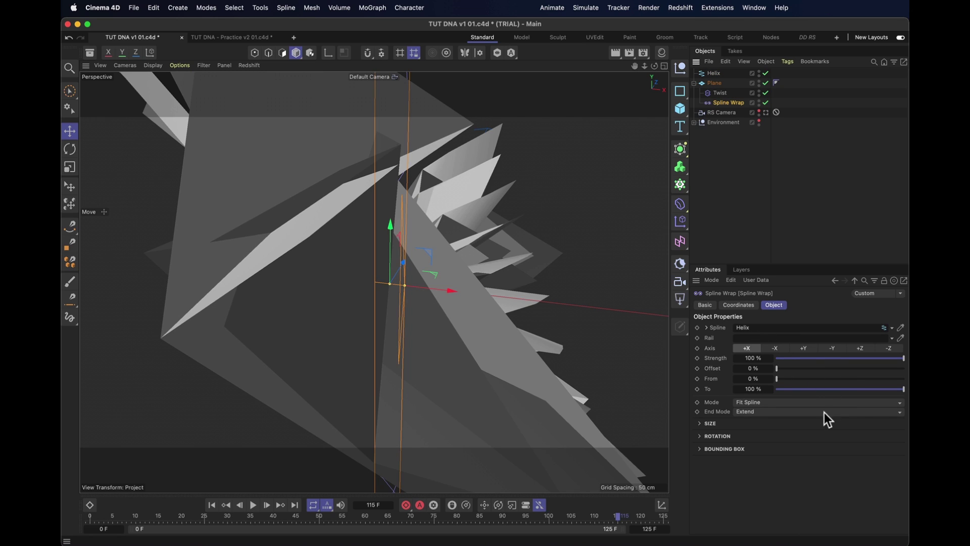
pyautogui.click(805, 348)
pyautogui.click(751, 171)
# Examine the wrapped strip up close and switch the viewport to the RS Camera
pyautogui.click(714, 83)
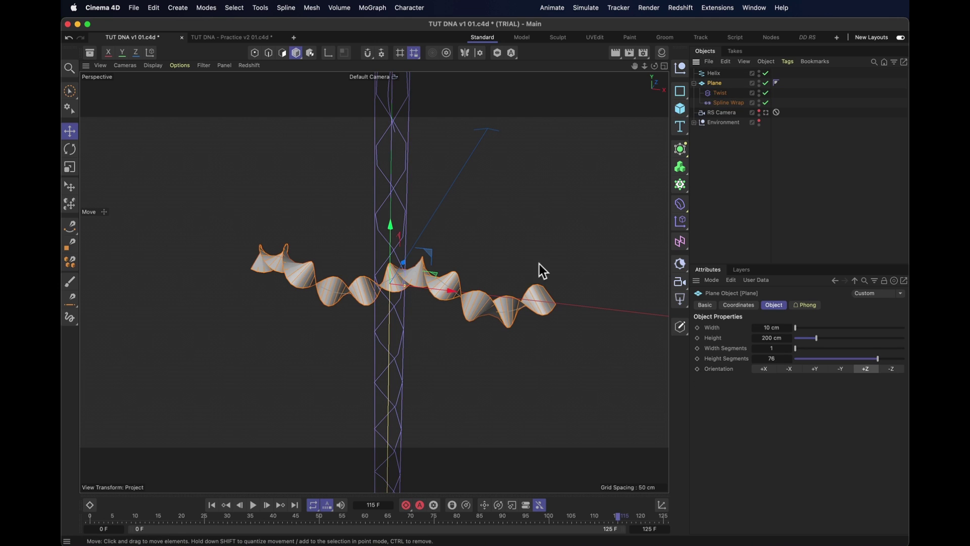
pyautogui.keyDown('ctrl'); pyautogui.keyDown('alt'); pyautogui.moveTo(421, 302); pyautogui.dragTo(404, 266, button='right'); pyautogui.keyUp('alt'); pyautogui.keyUp('ctrl')
pyautogui.keyDown('alt'); pyautogui.moveTo(404, 266); pyautogui.dragTo(393, 240); pyautogui.keyUp('alt')
pyautogui.keyDown('alt'); pyautogui.moveTo(393, 240); pyautogui.dragTo(651, 170, button='right'); pyautogui.keyUp('alt')
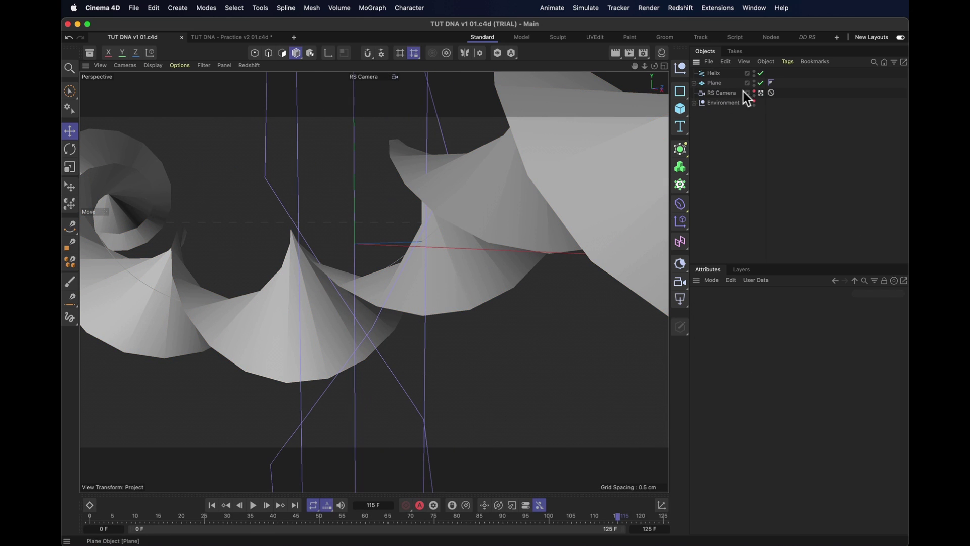
# Keyframe the helix's pitch rotation at 0° on frame 0 and 360° on frame 125
pyautogui.click(714, 74)
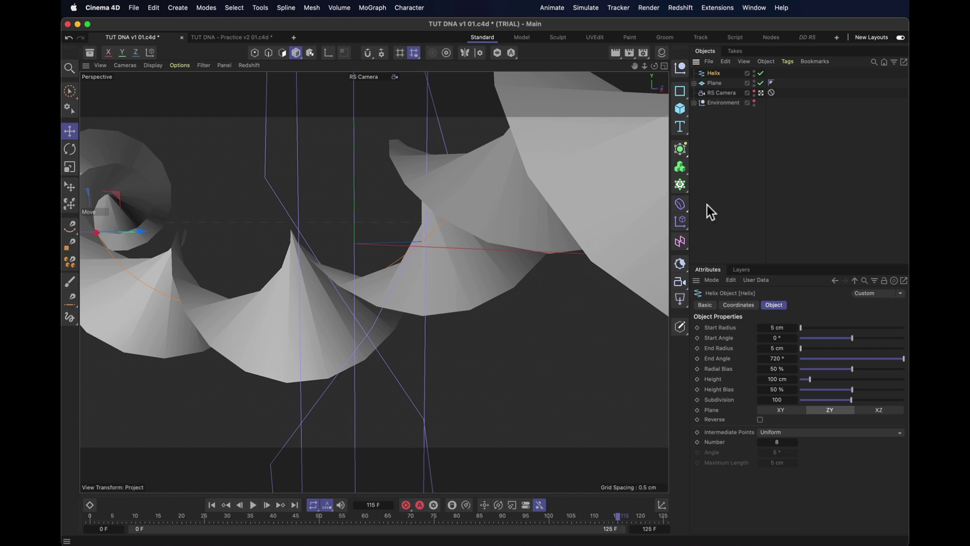
pyautogui.click(750, 310)
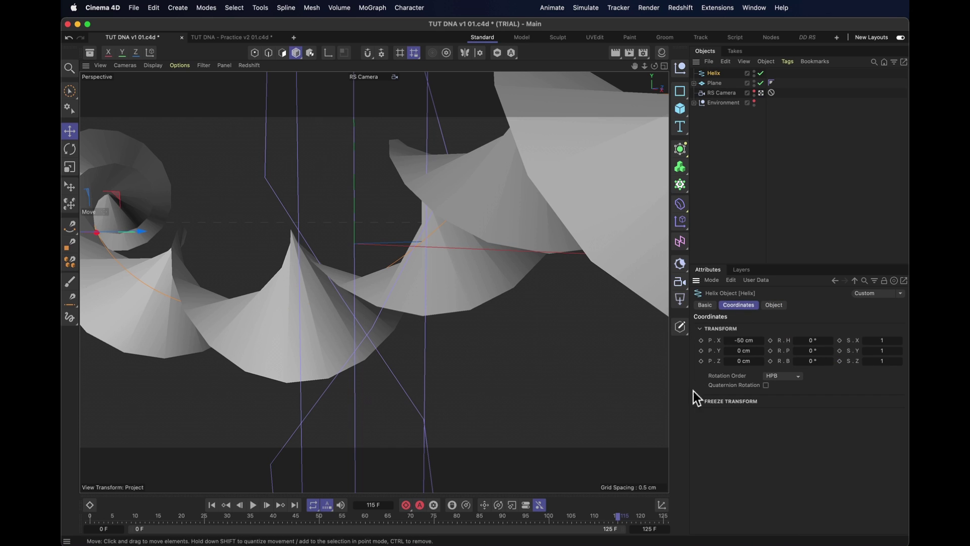
pyautogui.click(212, 505)
pyautogui.press('super+z')
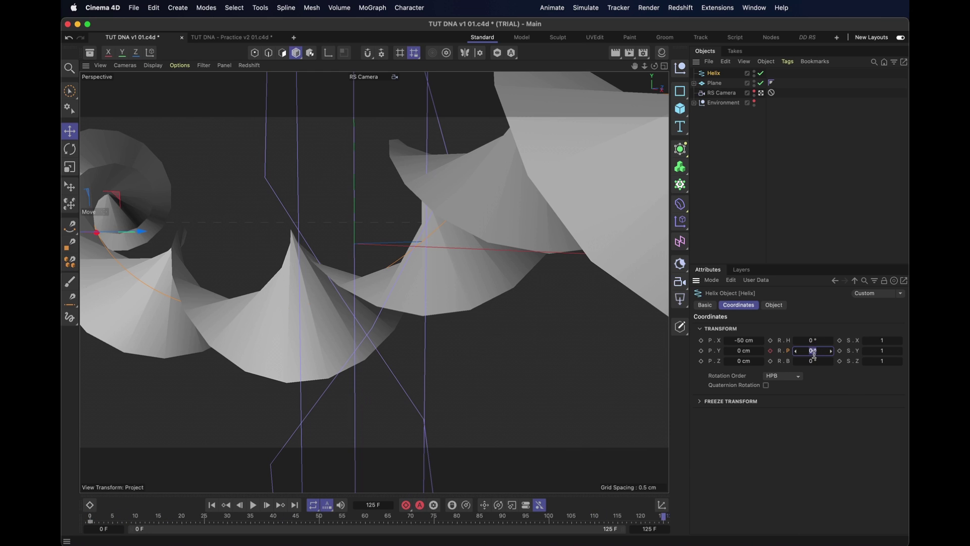
pyautogui.write('36')
pyautogui.press('Return')
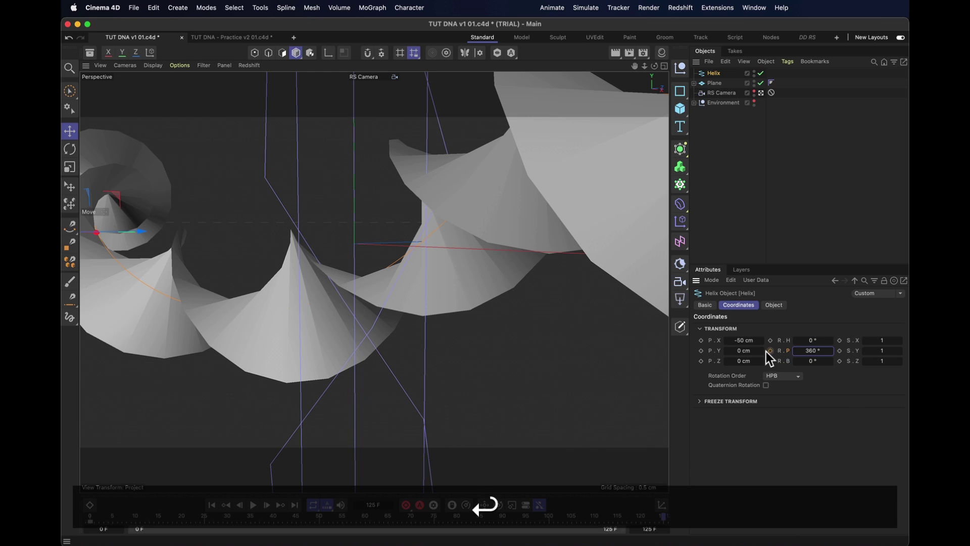
pyautogui.click(770, 351)
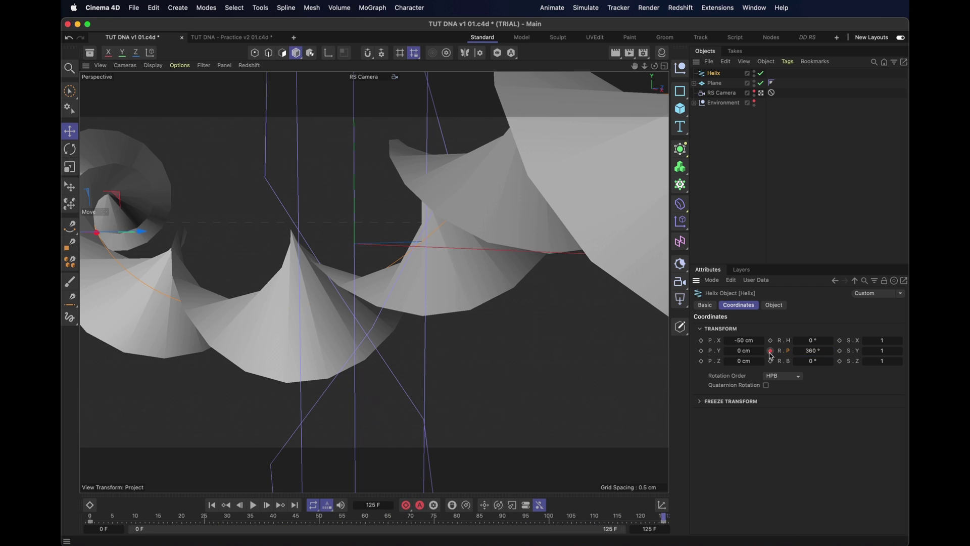
# Select both helix rotation keyframes in an enlarged Dope Sheet timeline, show their key properties, and close the timeline
pyautogui.hotkey('shift', 'c')
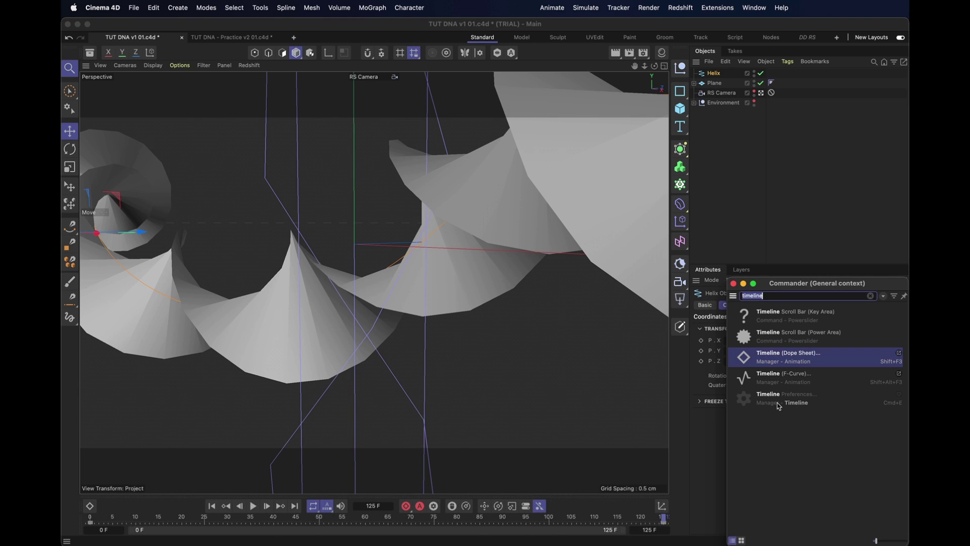
pyautogui.click(898, 354)
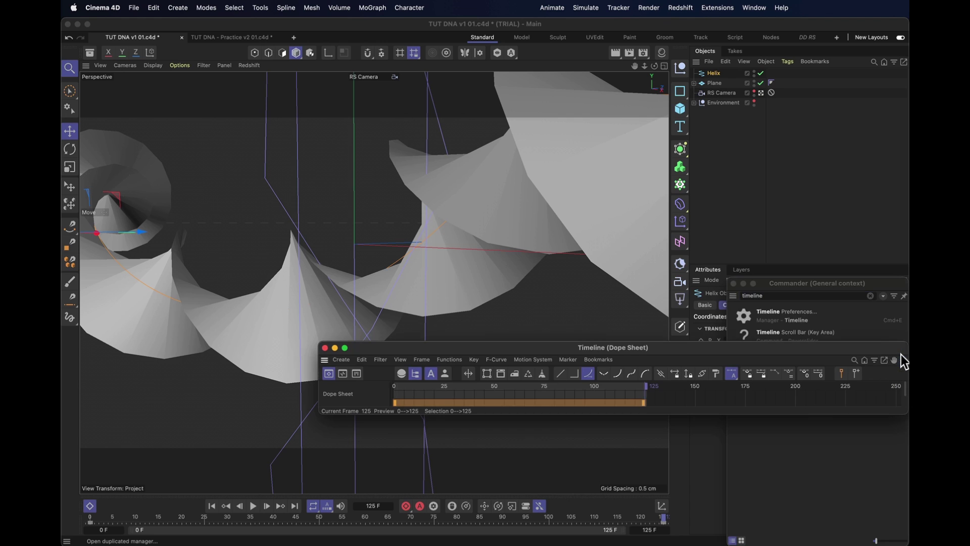
pyautogui.moveTo(527, 342); pyautogui.dragTo(531, 164)
pyautogui.moveTo(797, 324); pyautogui.dragTo(389, 227)
pyautogui.moveTo(505, 177); pyautogui.dragTo(259, 94)
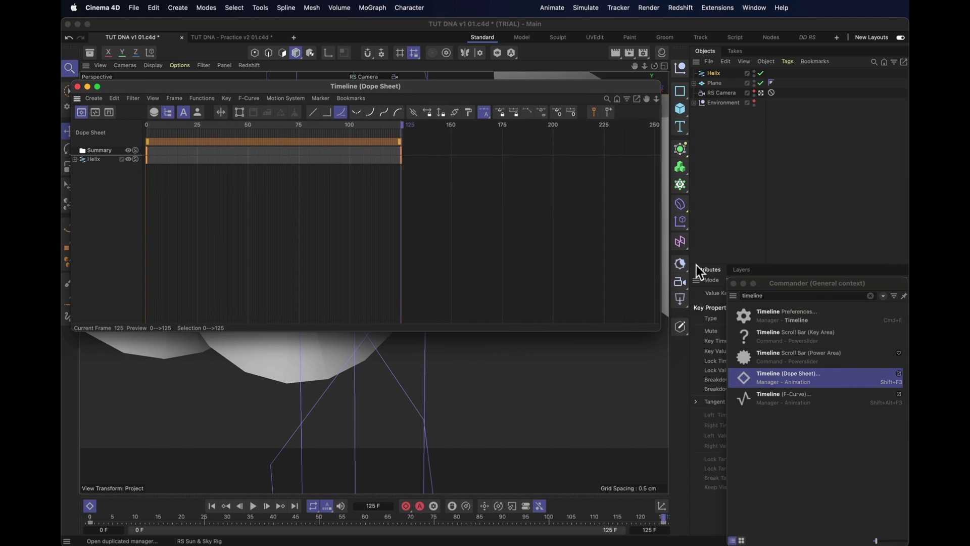
pyautogui.click(706, 270)
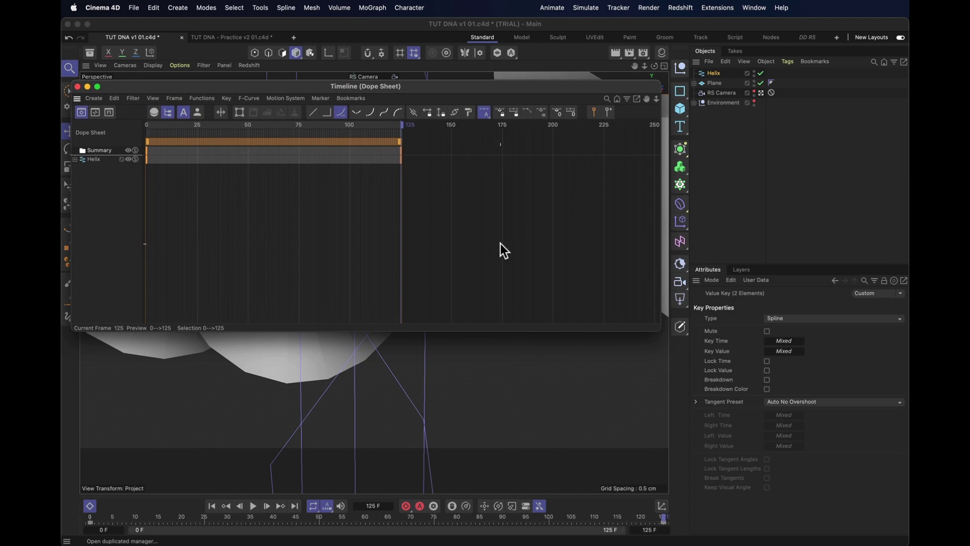
pyautogui.click(77, 86)
# Play back the rotation animation and hide the Twist and Spline Wrap deformers' guides in the viewport
pyautogui.click(254, 506)
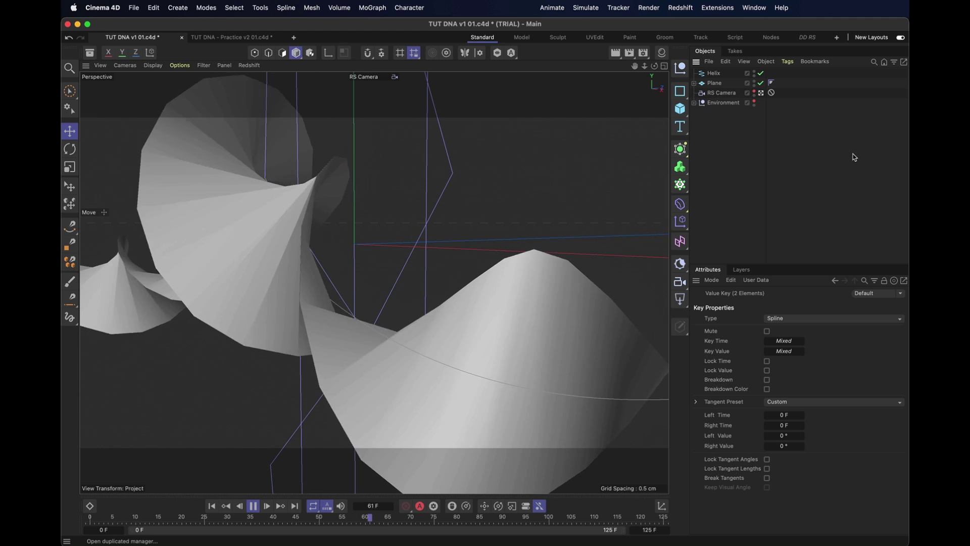
pyautogui.click(694, 83)
pyautogui.doubleClick(758, 90)
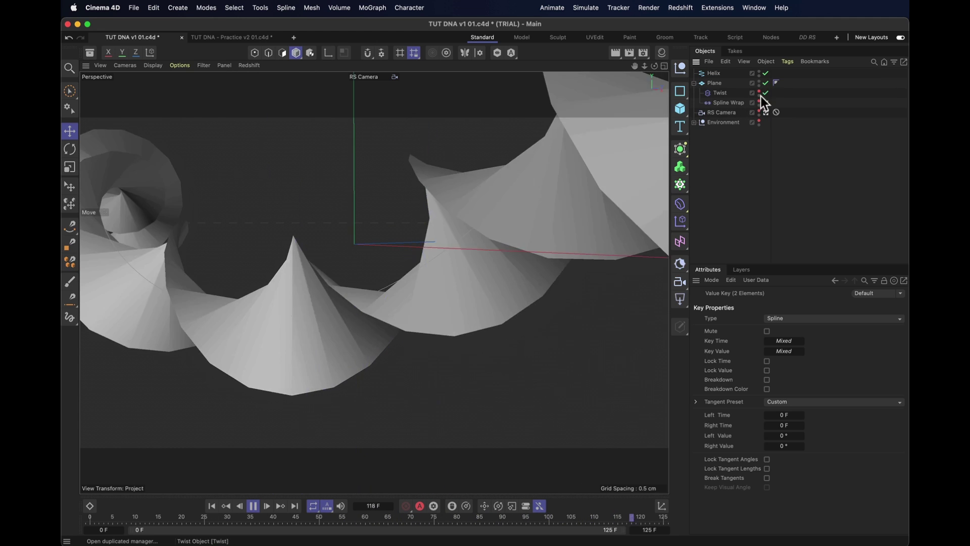
pyautogui.click(694, 83)
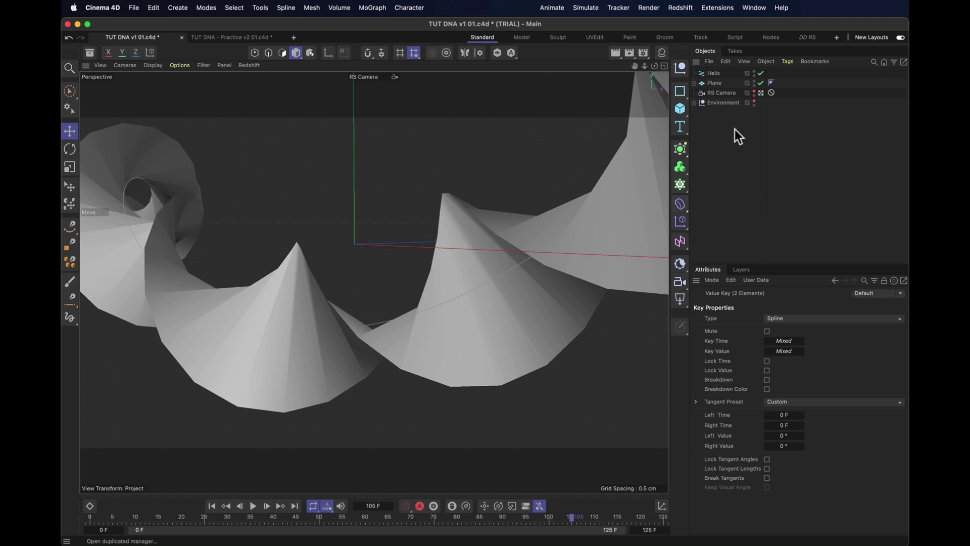
# Parent the Plane under a new Atom Array and set its sphere and cylinder radius to 0.25 cm each
pyautogui.click(718, 84)
pyautogui.press('alt')
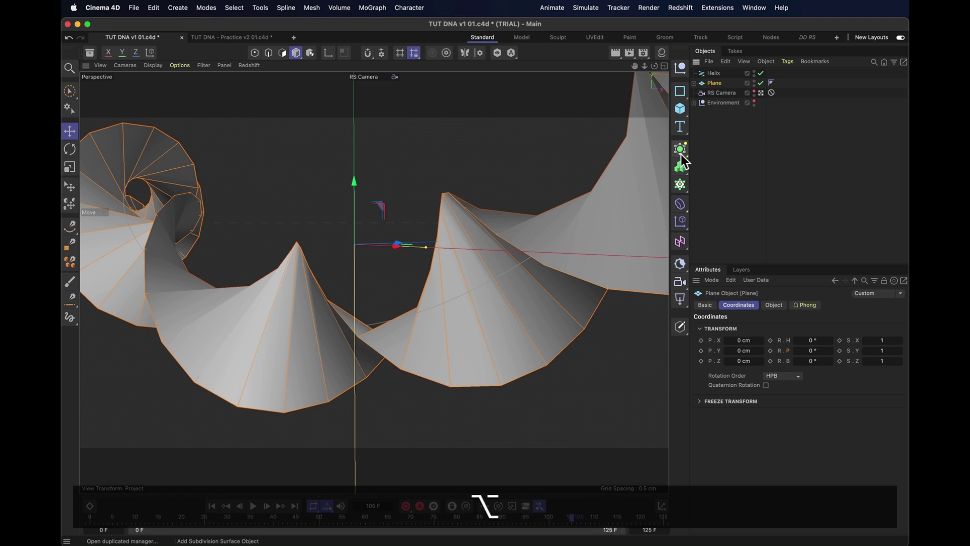
pyautogui.click(683, 157)
pyautogui.keyDown('alt'); pyautogui.click(725, 303); pyautogui.keyUp('alt')
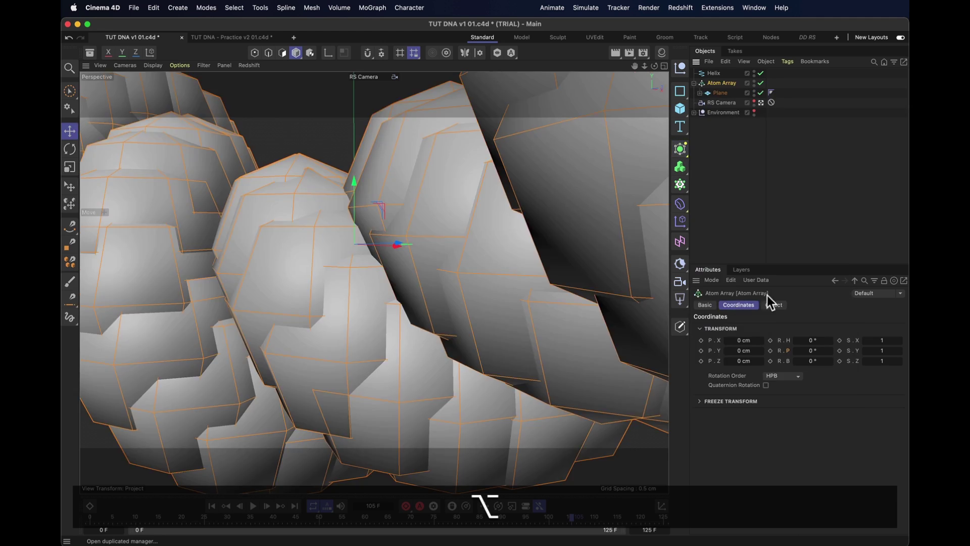
pyautogui.click(774, 306)
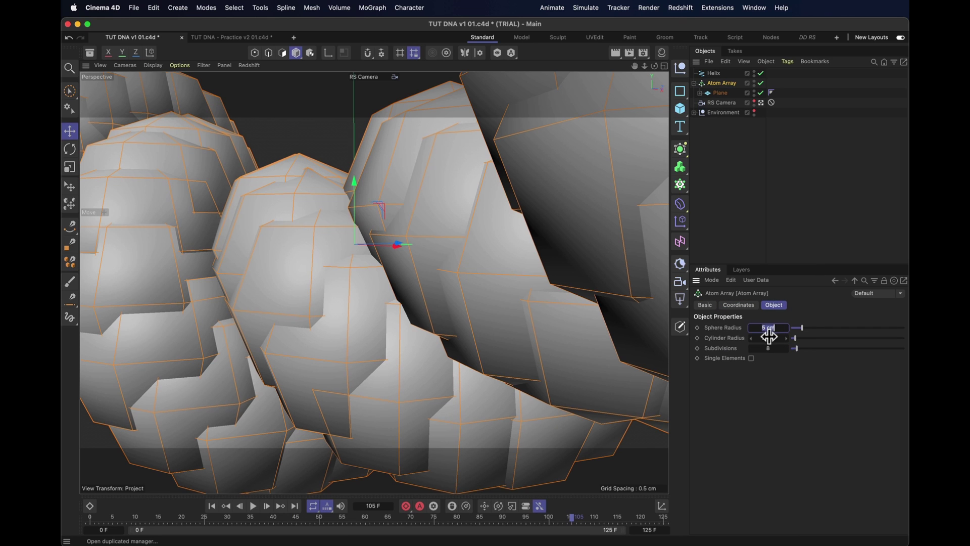
pyautogui.write('.25')
pyautogui.press('Return')
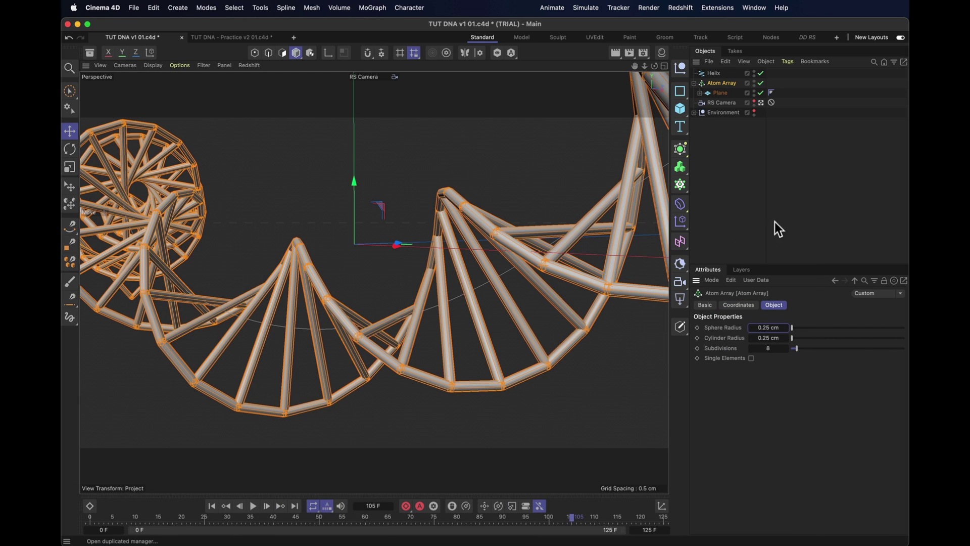
# Leave the RS Camera view and play back the animated DNA structure from a wider angle
pyautogui.click(356, 260)
pyautogui.click(761, 103)
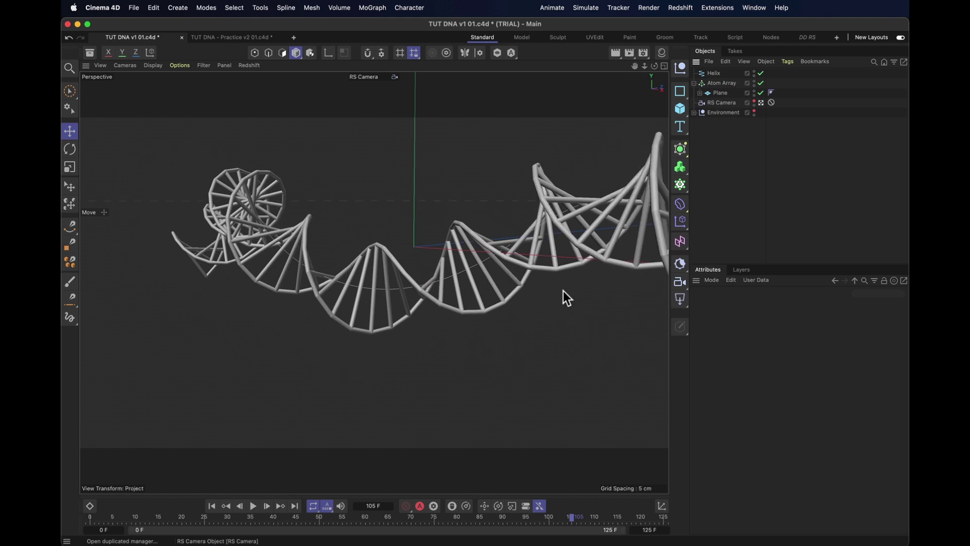
pyautogui.keyDown('alt'); pyautogui.moveTo(540, 303); pyautogui.dragTo(505, 293); pyautogui.keyUp('alt')
pyautogui.click(254, 506)
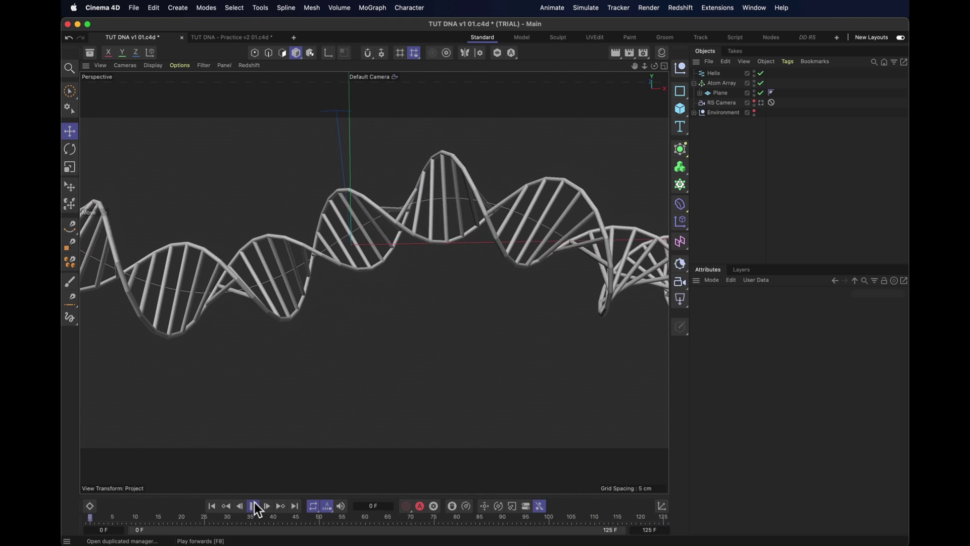
pyautogui.click(257, 507)
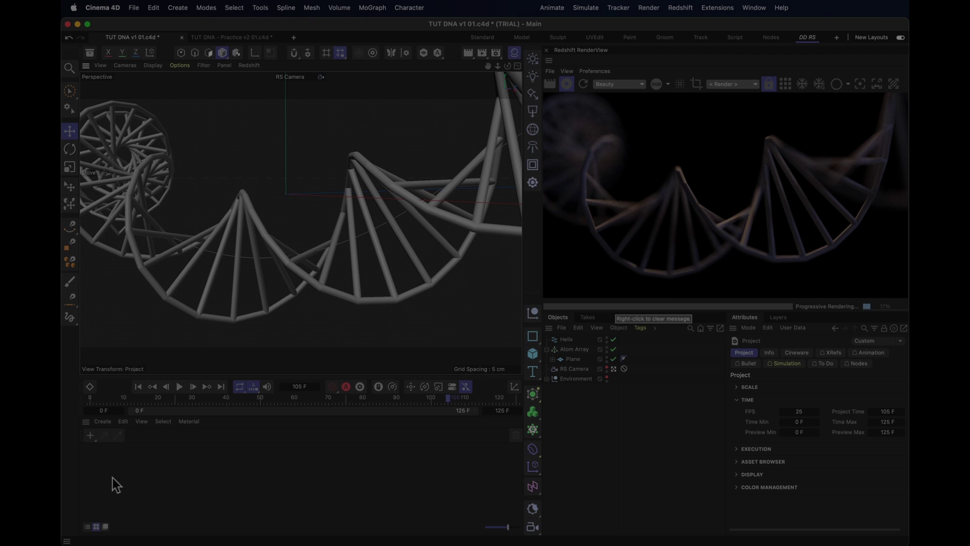
# Create a new Redshift material, assign it to the Atom Array, and open its node graph
pyautogui.doubleClick(111, 472)
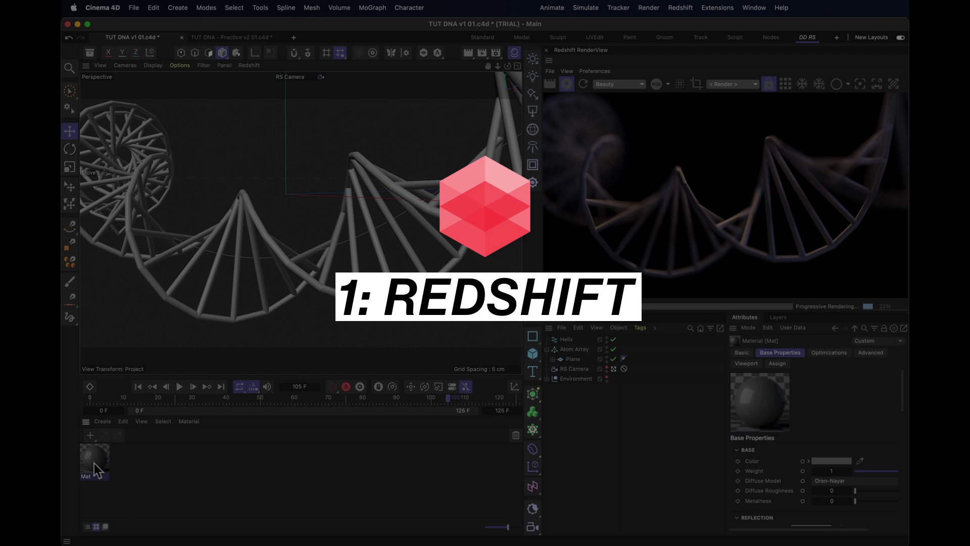
pyautogui.moveTo(94, 463); pyautogui.dragTo(366, 486)
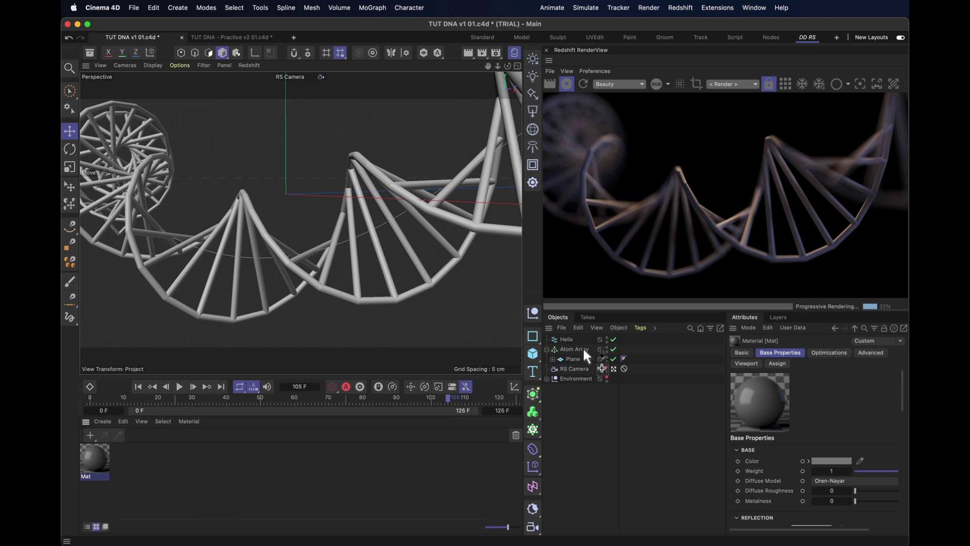
pyautogui.doubleClick(96, 457)
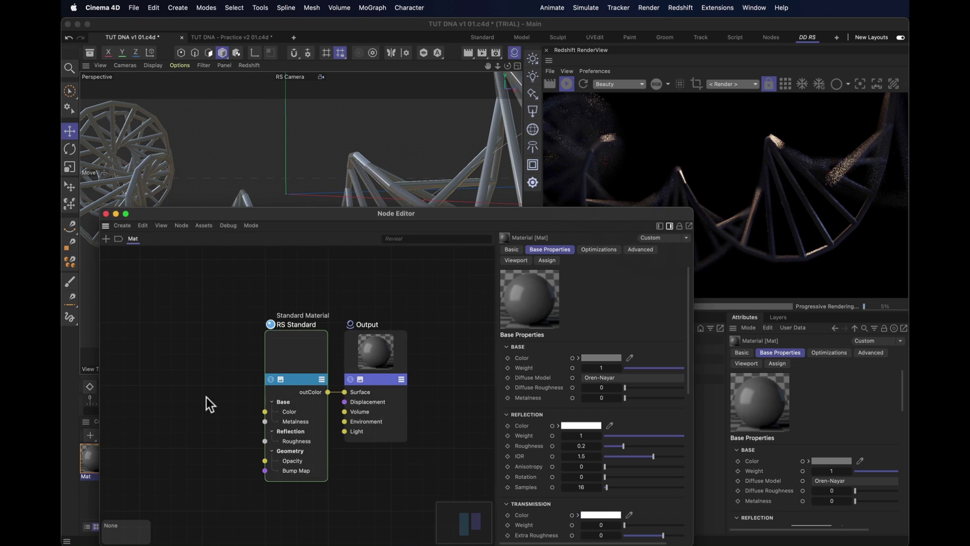
# Add a Fresnel node and connect its outColor to the Opacity input of the RS Standard node
pyautogui.hotkey('shift', 'c')
pyautogui.write('fre')
pyautogui.press('Down')
pyautogui.press('Return')
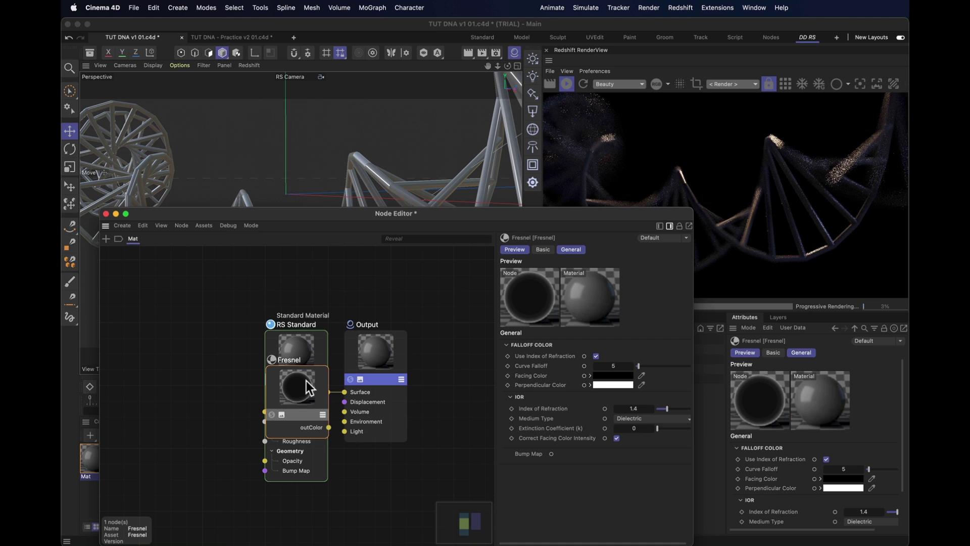
pyautogui.moveTo(317, 380); pyautogui.dragTo(195, 442)
pyautogui.click(246, 536)
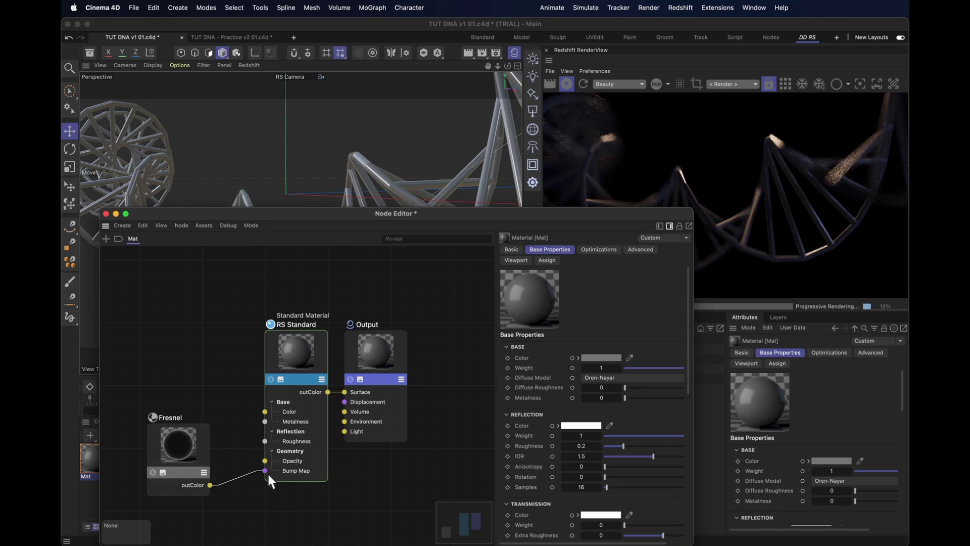
pyautogui.moveTo(269, 461); pyautogui.dragTo(268, 459)
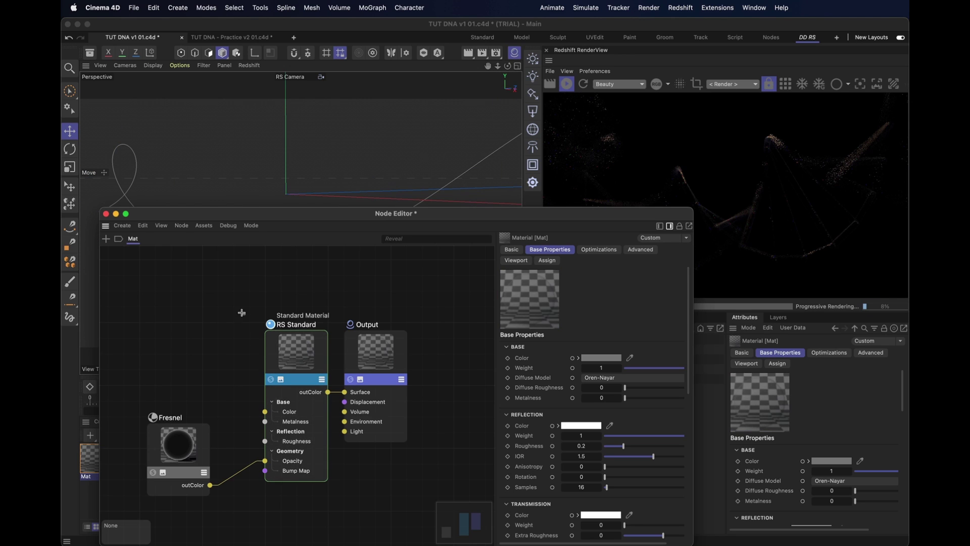
# Raise RS Standard's emission weight to the slider's maximum and set its emission color to hue 210°, saturation 45%, value 100%
pyautogui.moveTo(231, 297); pyautogui.dragTo(311, 377)
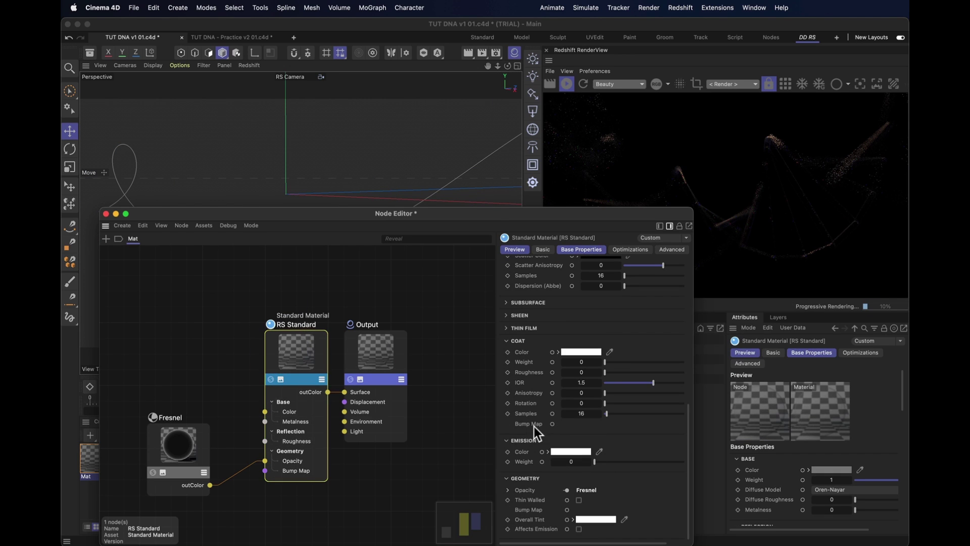
pyautogui.moveTo(688, 469); pyautogui.dragTo(853, 445)
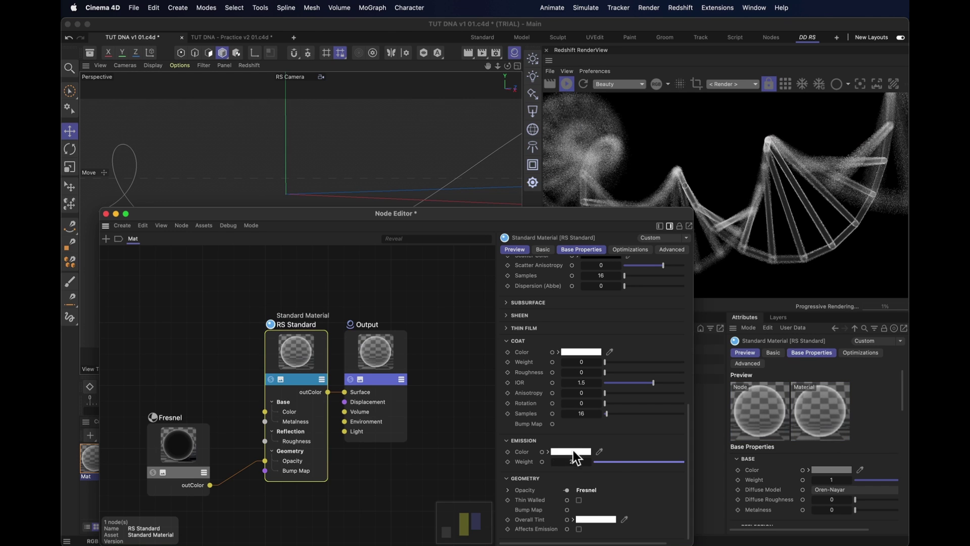
pyautogui.click(573, 451)
pyautogui.click(637, 514)
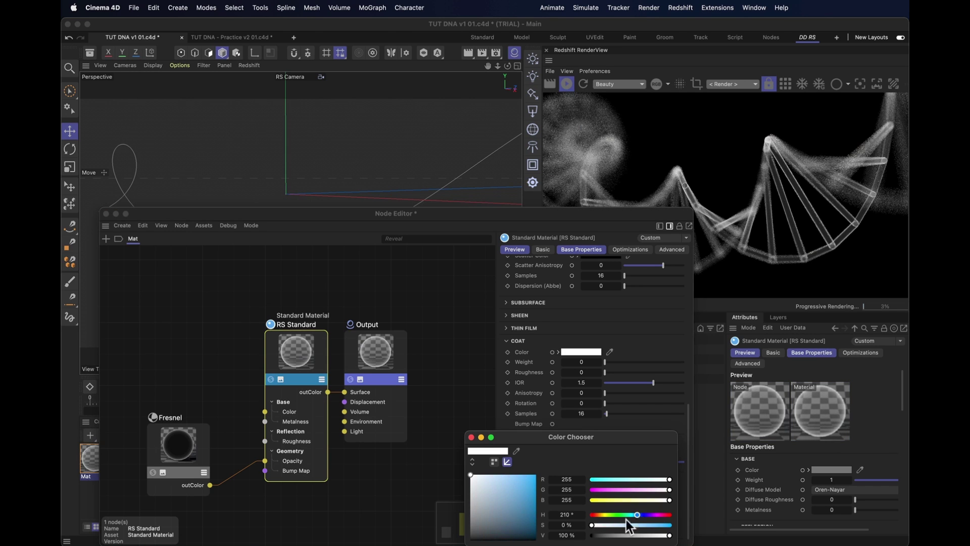
pyautogui.click(618, 525)
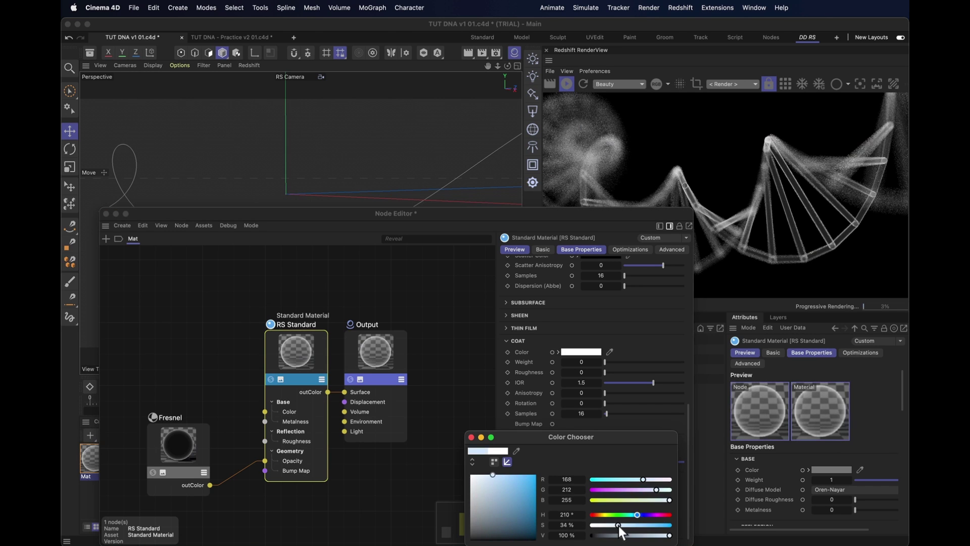
pyautogui.click(471, 437)
# Close the node graph and play back the animation to check the glowing Atom Array in the Redshift render
pyautogui.click(106, 213)
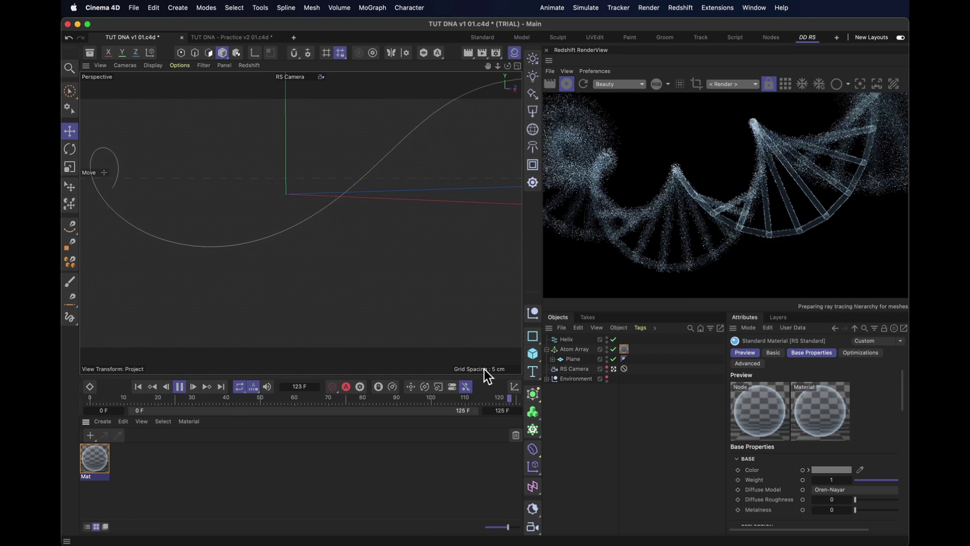
pyautogui.click(574, 349)
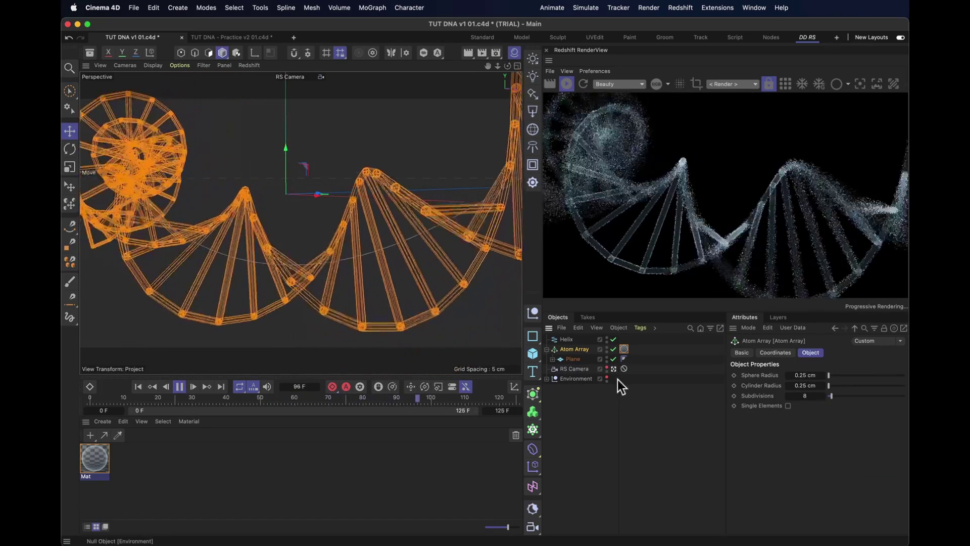
pyautogui.press('Escape')
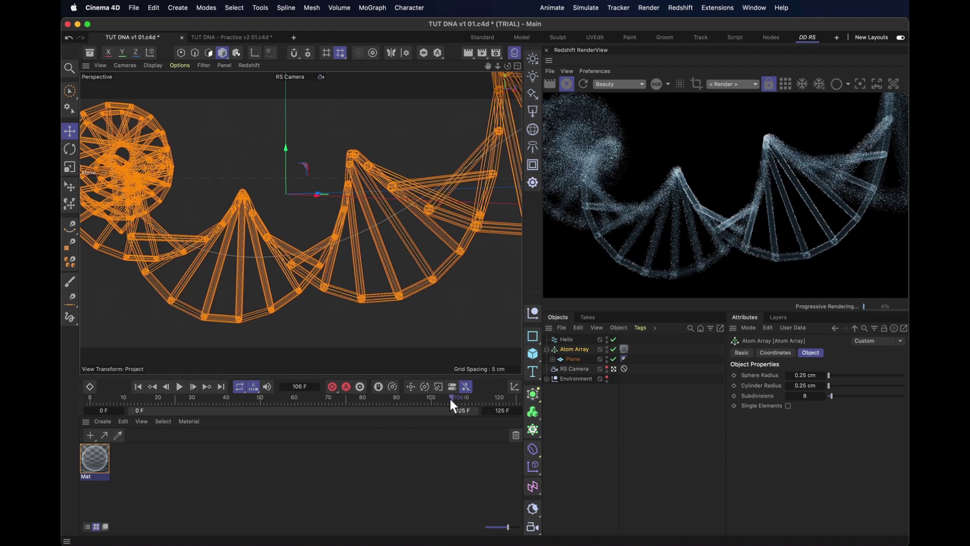
# Rename the material Techy and make a duplicate of it named ElectronMicro
pyautogui.doubleClick(95, 477)
pyautogui.write('Techy')
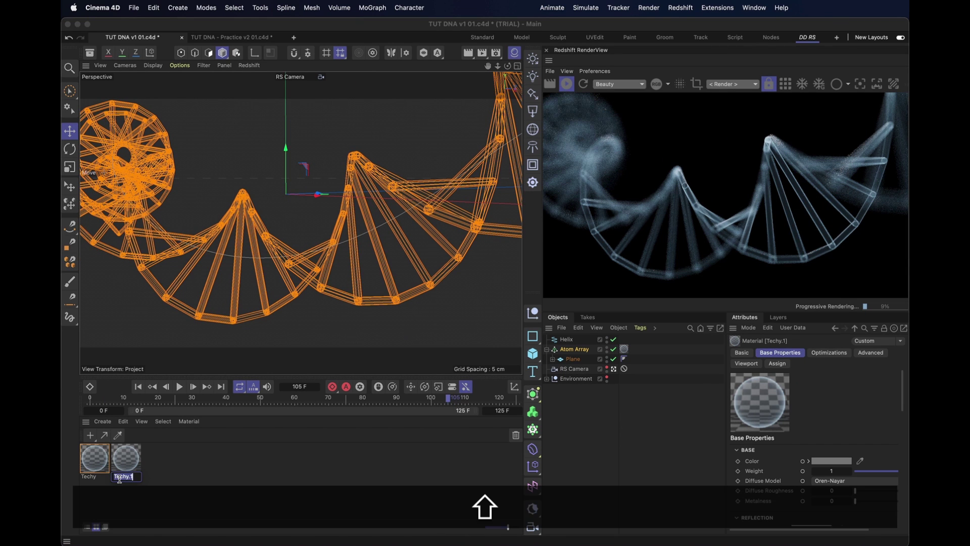
pyautogui.write('ElectronMi')
pyautogui.press('Return')
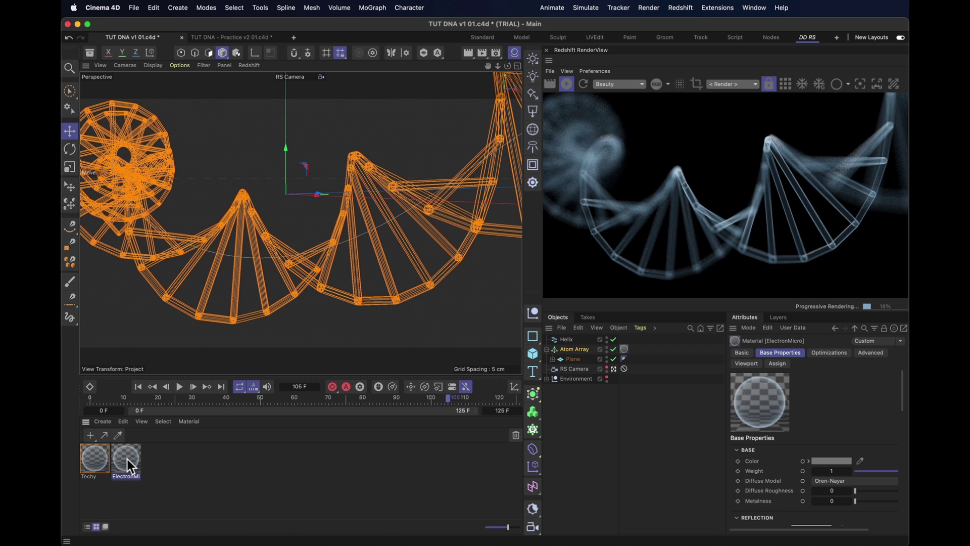
# In ElectronMicro's Fresnel node, disable Use Index of Refraction and set Curve Falloff to 1
pyautogui.doubleClick(127, 457)
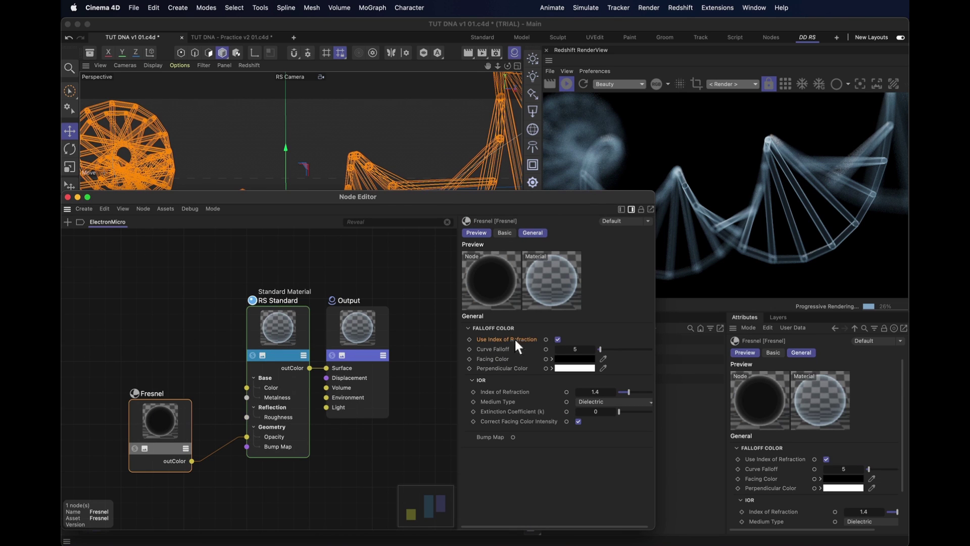
pyautogui.click(557, 339)
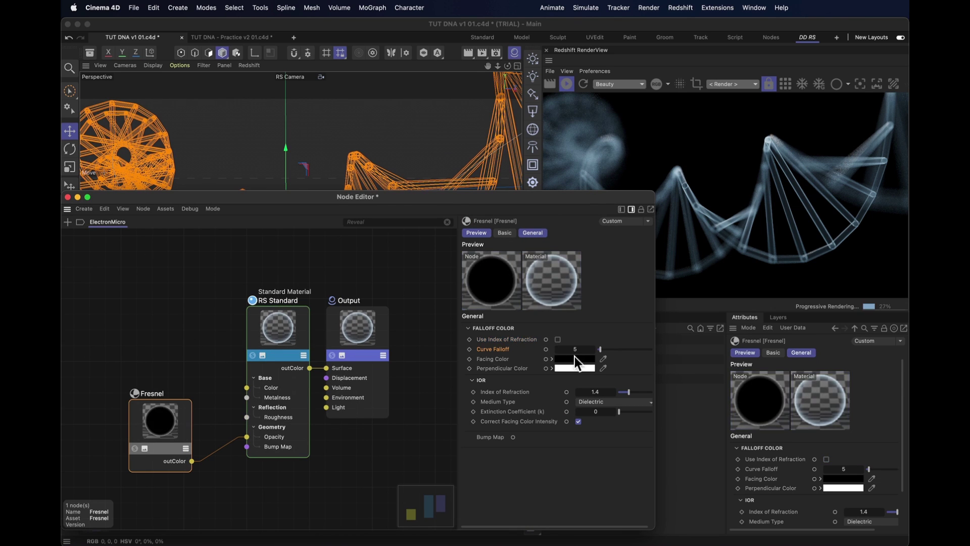
pyautogui.doubleClick(576, 349)
pyautogui.write('1')
pyautogui.press('Return')
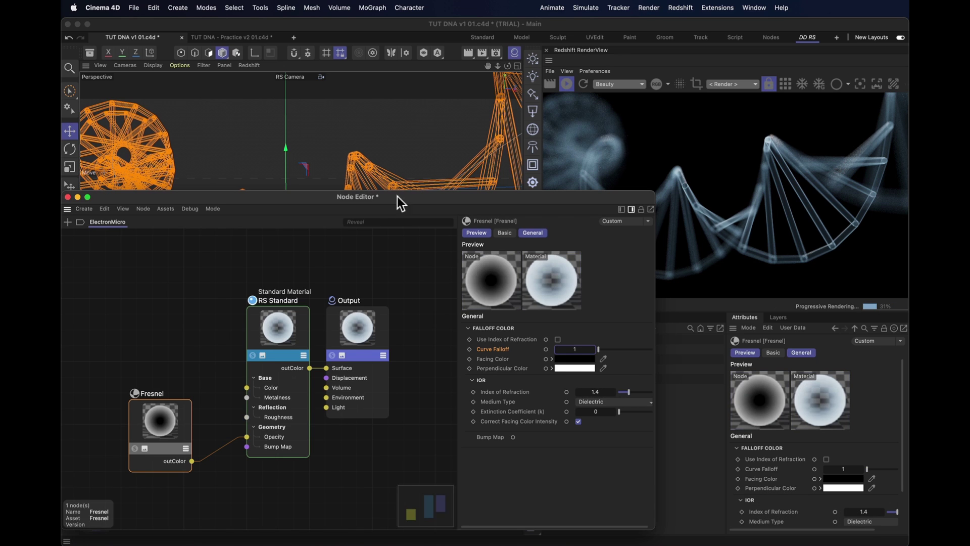
# Replace the material on the Atom Array with ElectronMicro, keeping its node graph open
pyautogui.moveTo(396, 194); pyautogui.dragTo(499, 442)
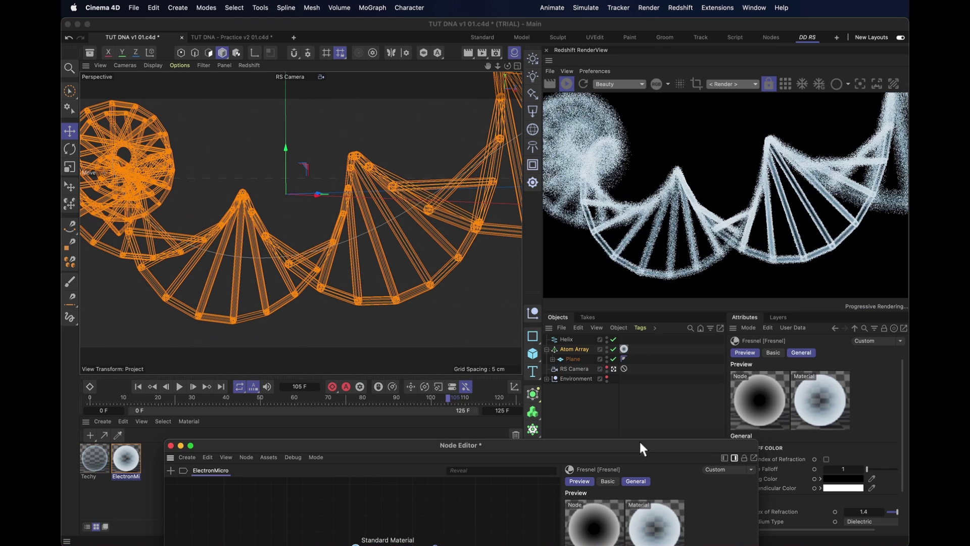
pyautogui.moveTo(639, 442); pyautogui.dragTo(545, 199)
# Add a Ramp node between Fresnel and RS Standard, and feed Fresnel's outColor into its Alt Input
pyautogui.moveTo(180, 429); pyautogui.dragTo(97, 427)
pyautogui.doubleClick(196, 414)
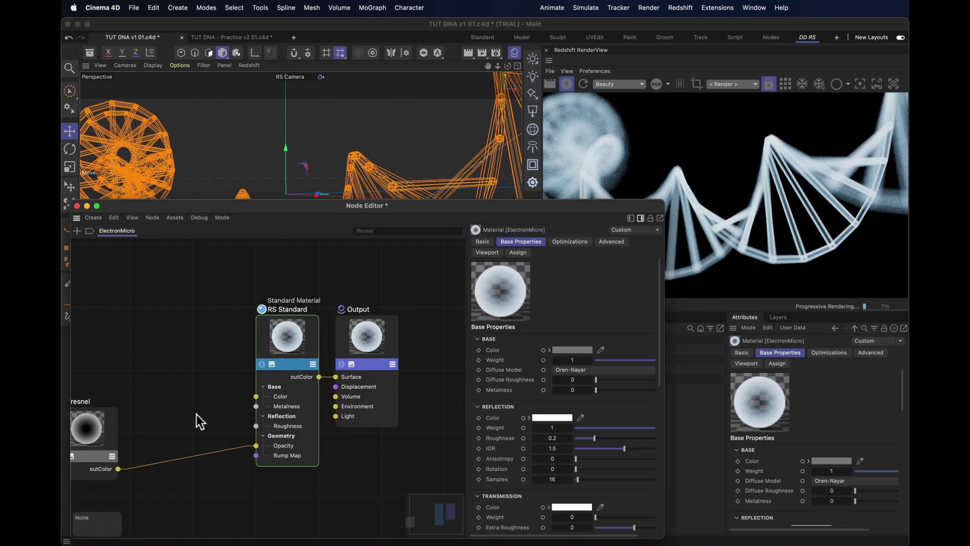
pyautogui.write('ramp')
pyautogui.press('Down')
pyautogui.press('Return')
pyautogui.moveTo(118, 469); pyautogui.dragTo(170, 394)
pyautogui.moveTo(230, 414)
pyautogui.click(290, 435)
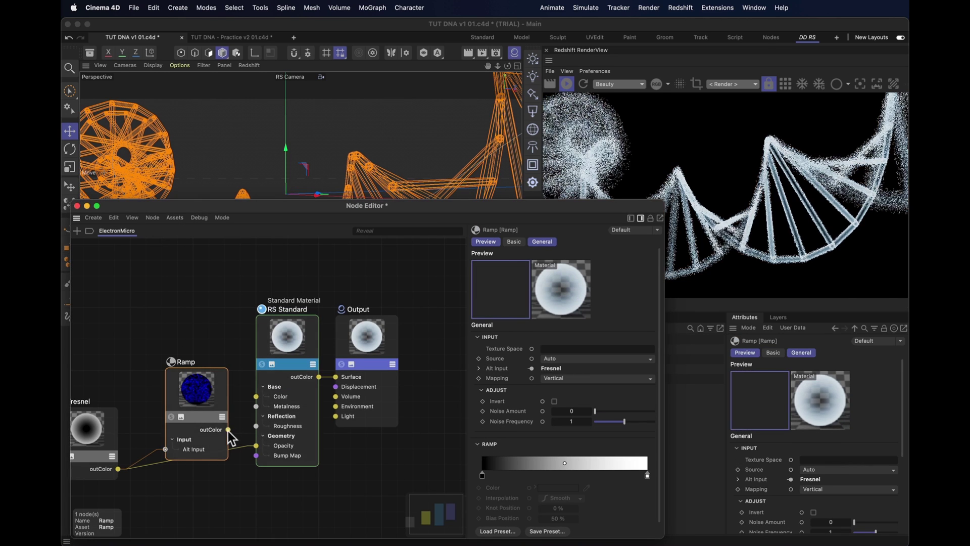
# Connect the Ramp's outColor to RS Standard's base and emission colors, and disconnect the Fresnel from Opacity
pyautogui.moveTo(257, 396); pyautogui.dragTo(256, 396)
pyautogui.click(259, 385)
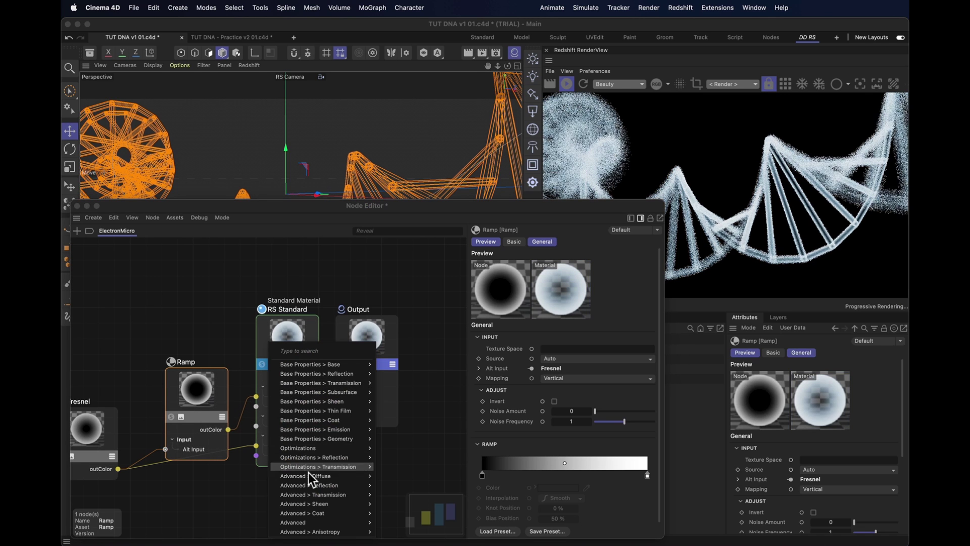
pyautogui.click(392, 430)
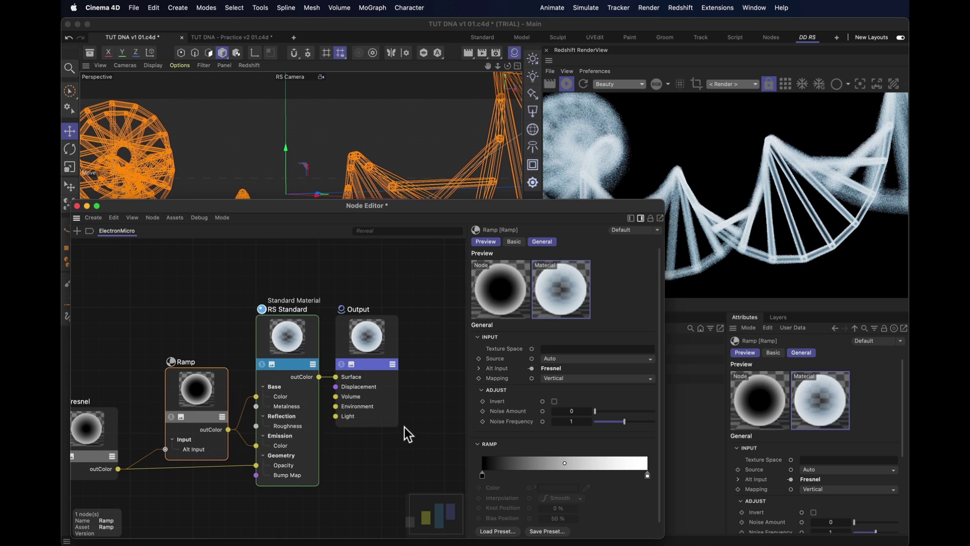
pyautogui.click(224, 486)
pyautogui.moveTo(240, 466); pyautogui.dragTo(219, 480)
pyautogui.moveTo(303, 515); pyautogui.dragTo(293, 392)
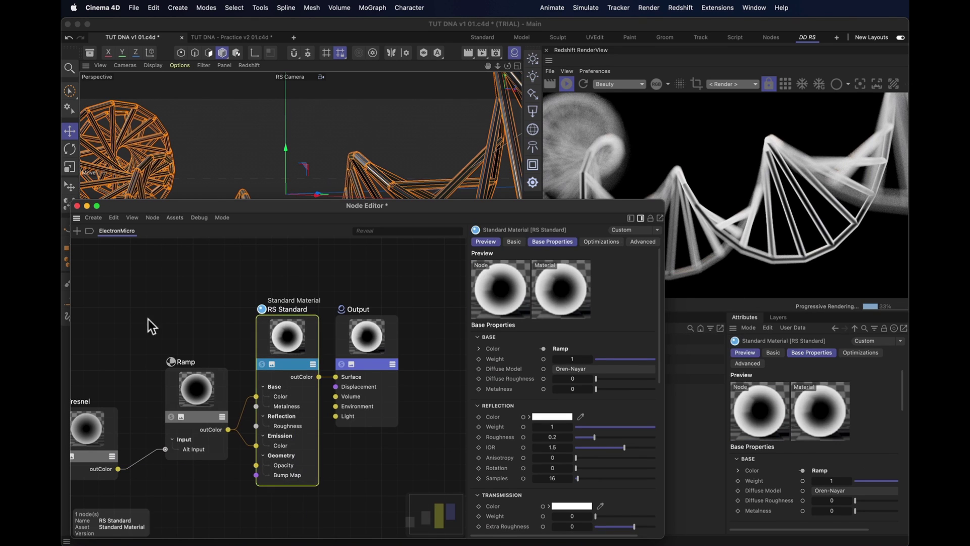
# Lighten the Ramp's black knot by setting its color value to 10%
pyautogui.click(186, 363)
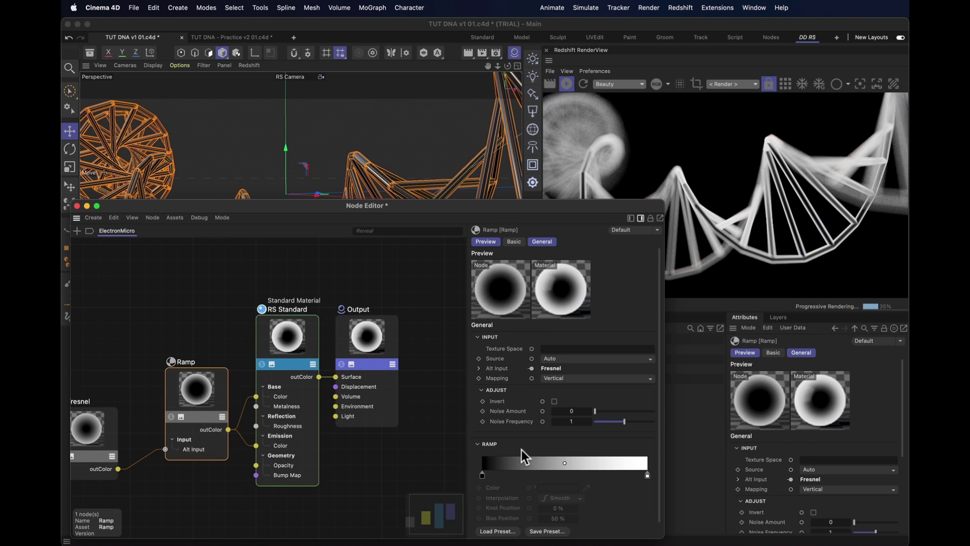
pyautogui.doubleClick(486, 478)
pyautogui.moveTo(430, 417); pyautogui.dragTo(329, 310)
pyautogui.click(293, 392)
pyautogui.write('10')
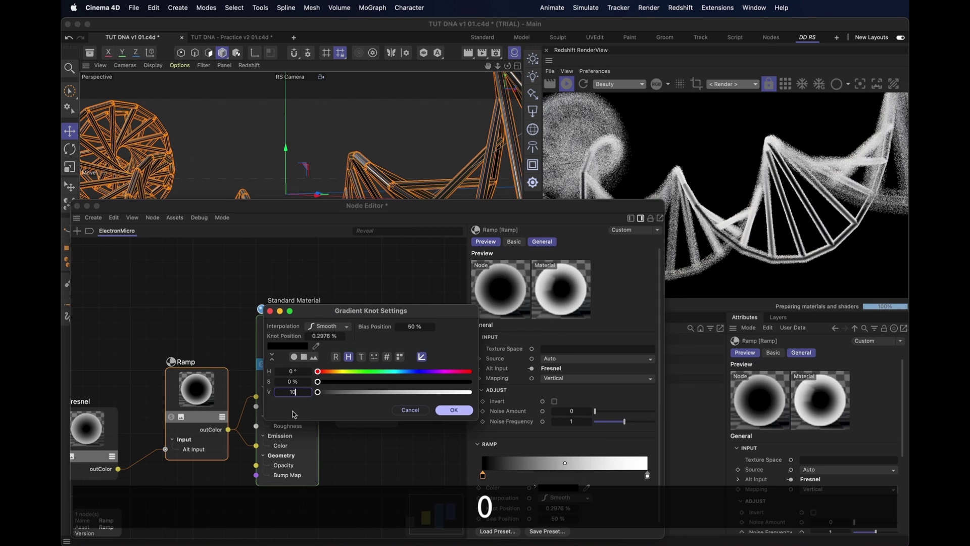
pyautogui.press('Return')
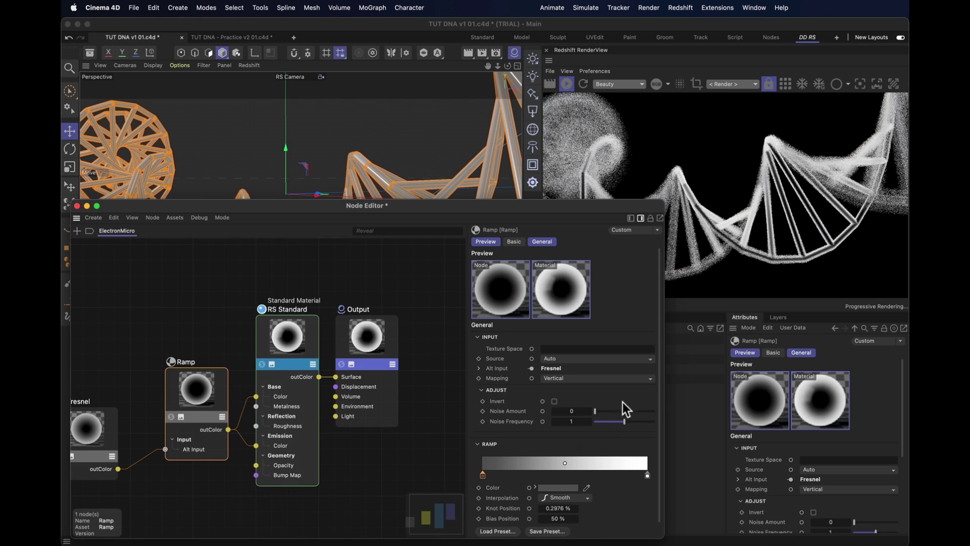
pyautogui.click(290, 470)
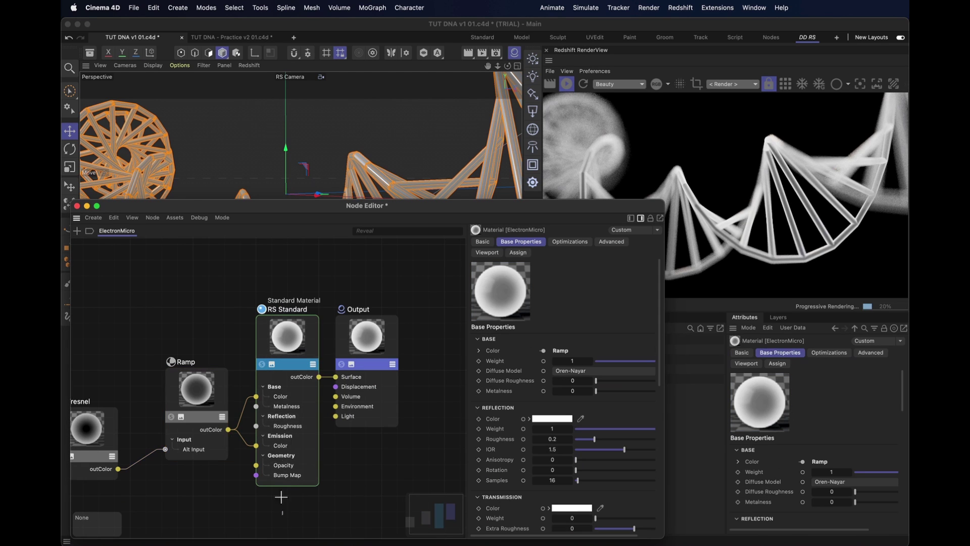
# Set the emission weight of the RS Standard node to 0.33
pyautogui.scroll(-10, 489, 455)
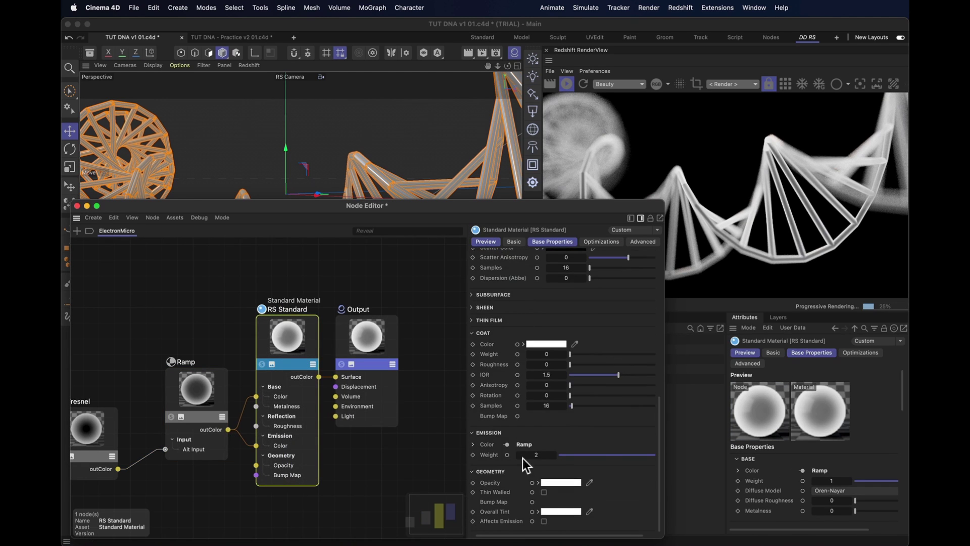
pyautogui.doubleClick(537, 455)
pyautogui.write('2')
pyautogui.press('BackSpace')
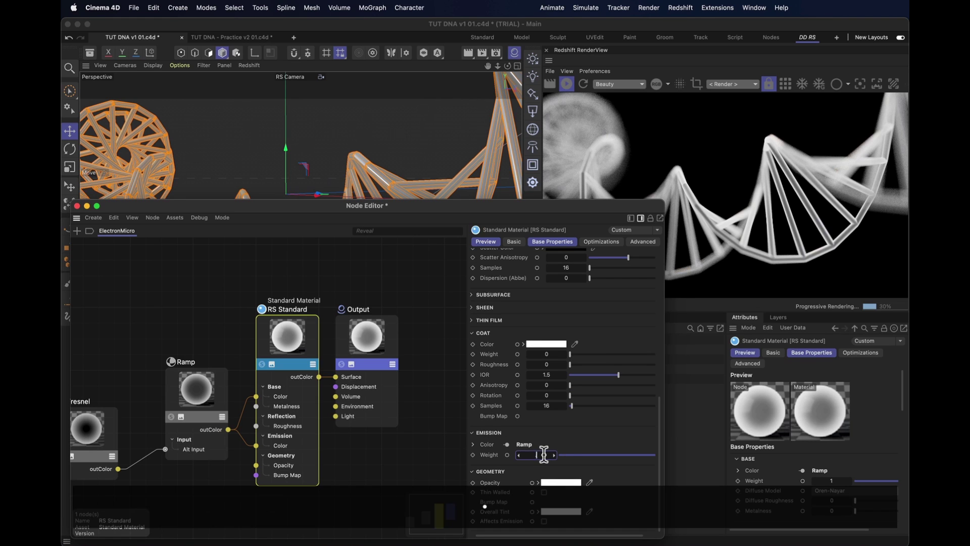
pyautogui.write('.33')
pyautogui.press('Return')
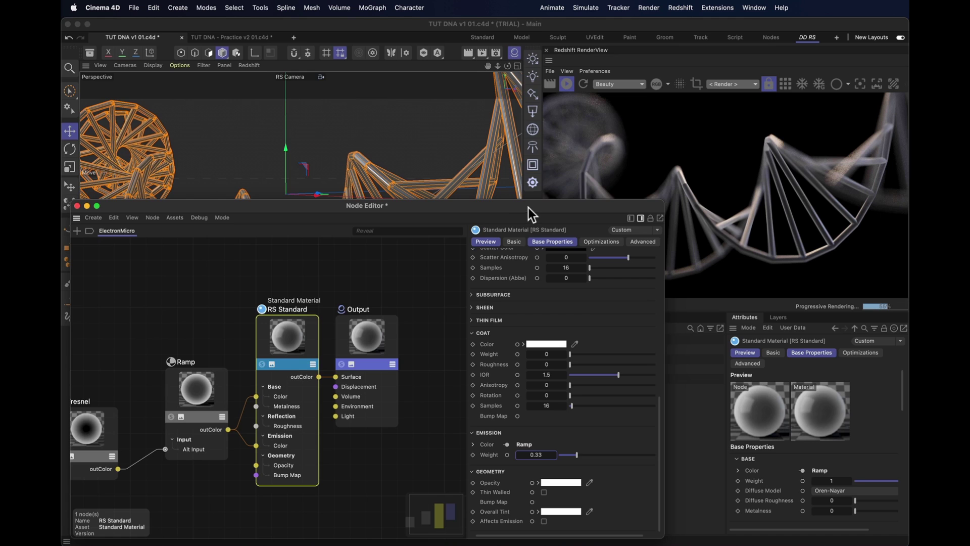
# Move and shrink the node editor so the render view stays clear, and add a Maxon Noise node below RS Standard
pyautogui.moveTo(528, 206); pyautogui.dragTo(488, 18)
pyautogui.moveTo(624, 356); pyautogui.dragTo(483, 371)
pyautogui.moveTo(403, 23); pyautogui.dragTo(452, 25)
pyautogui.keyDown('alt'); pyautogui.moveTo(247, 337); pyautogui.dragTo(215, 263, button='middle'); pyautogui.keyUp('alt')
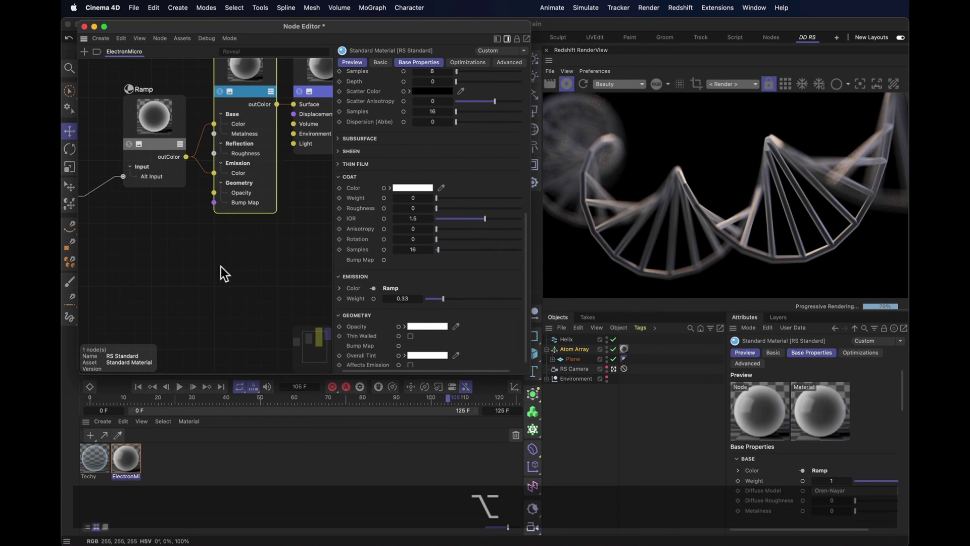
pyautogui.doubleClick(246, 295)
pyautogui.write('maxo')
pyautogui.press('Return')
pyautogui.press('Return')
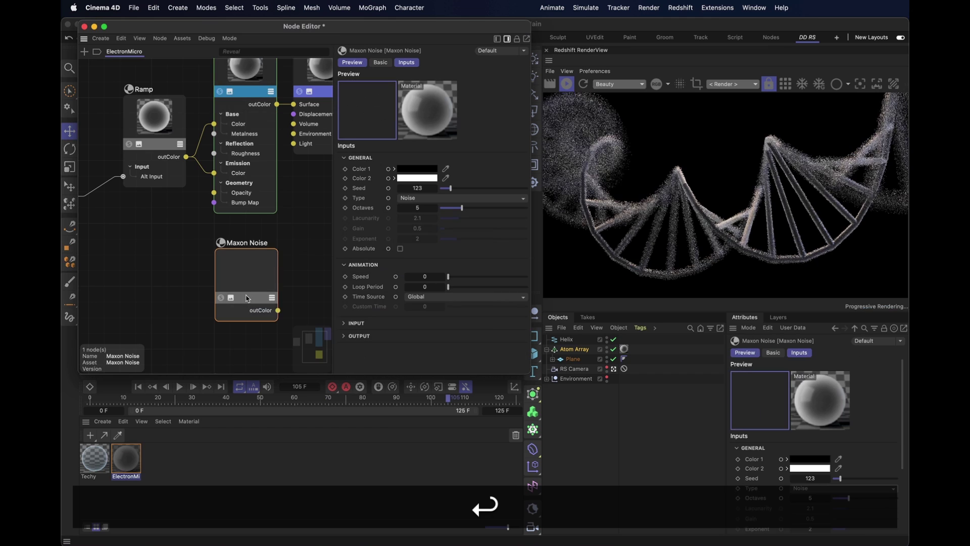
# Move Maxon Noise aside below the Ramp and add a Displacement node beside it
pyautogui.moveTo(221, 271); pyautogui.dragTo(123, 270)
pyautogui.click(219, 274)
pyautogui.hotkey('shift', 'c')
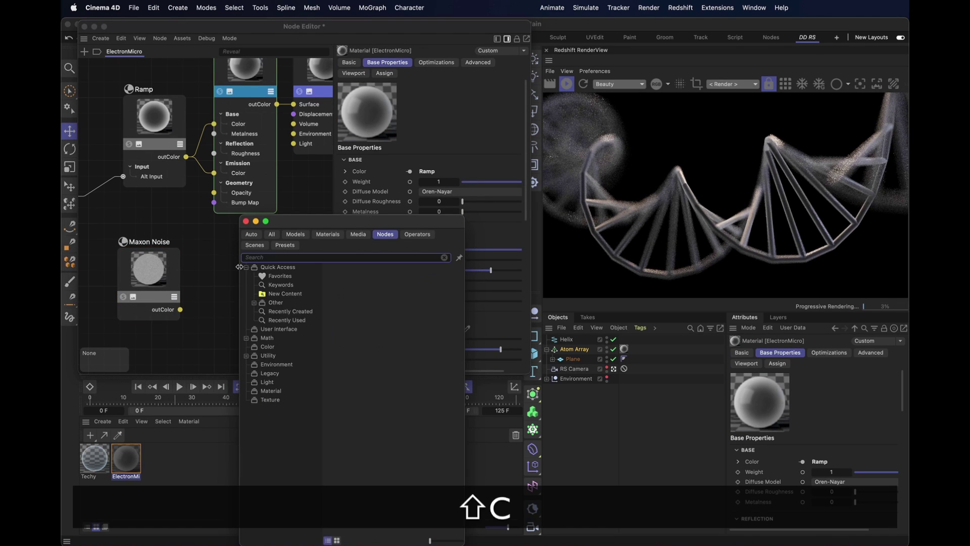
pyautogui.write('displ')
pyautogui.press('Down')
pyautogui.press('Return')
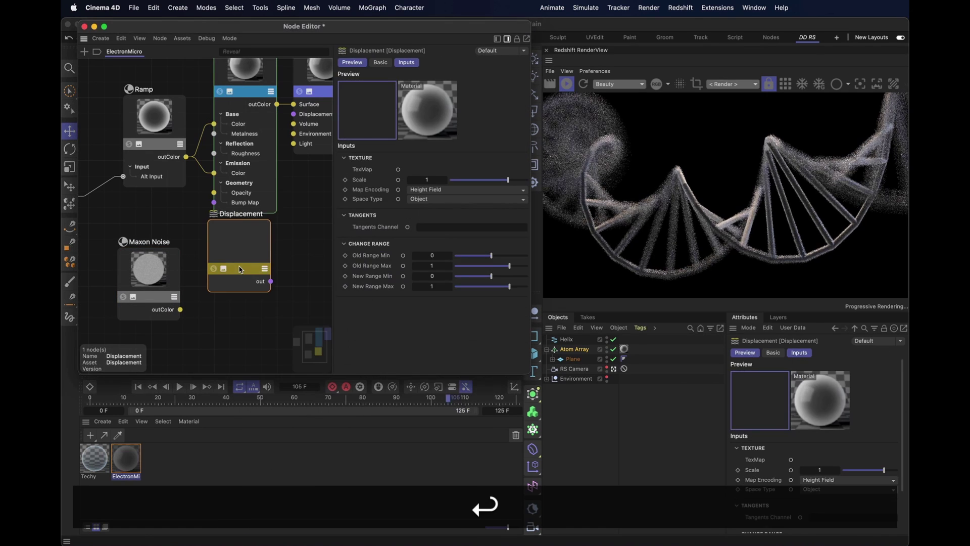
# Connect Maxon Noise's outColor to the Displacement node's TexMap, and feed the Displacement output into the Output node's Displacement
pyautogui.click(213, 308)
pyautogui.moveTo(260, 319)
pyautogui.click(323, 323)
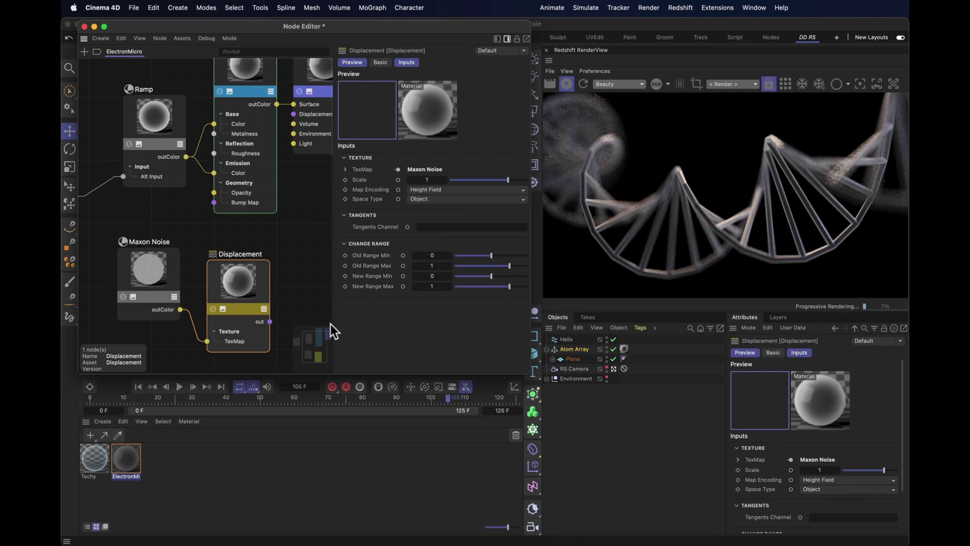
pyautogui.click(293, 319)
pyautogui.moveTo(271, 321); pyautogui.dragTo(295, 112)
pyautogui.moveTo(162, 262); pyautogui.dragTo(162, 293)
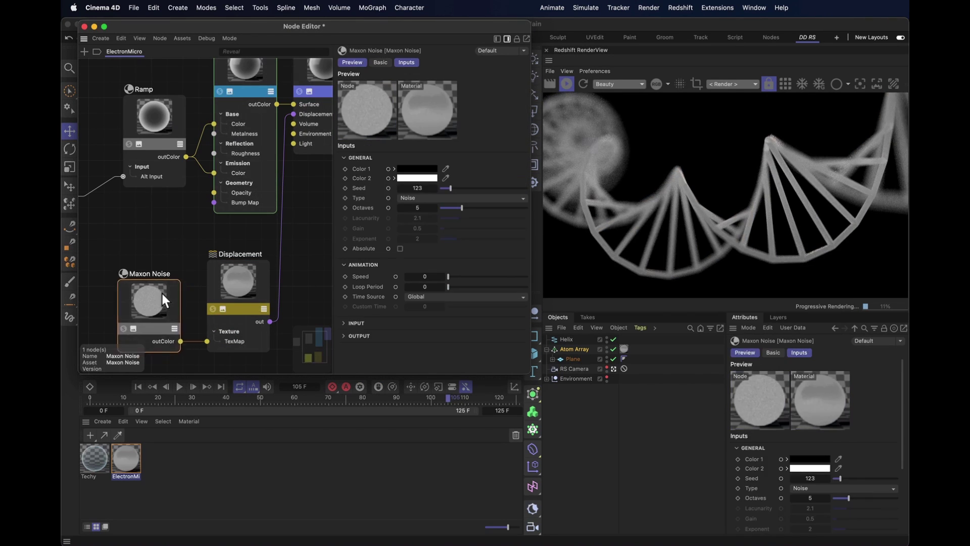
# Add an RS Object render tag to the Atom Array and override its geometry settings with tessellation enabled
pyautogui.rightClick(580, 352)
pyautogui.moveTo(675, 233)
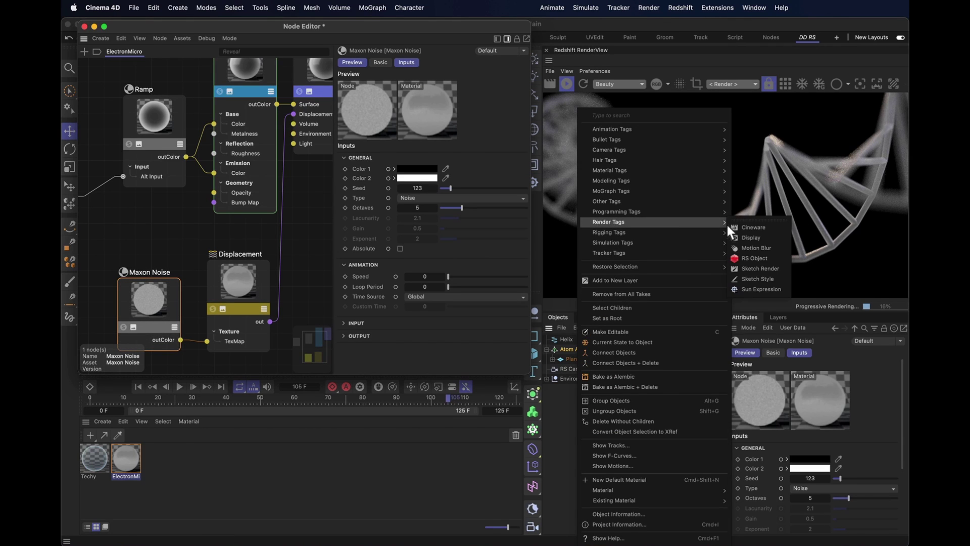
pyautogui.click(755, 259)
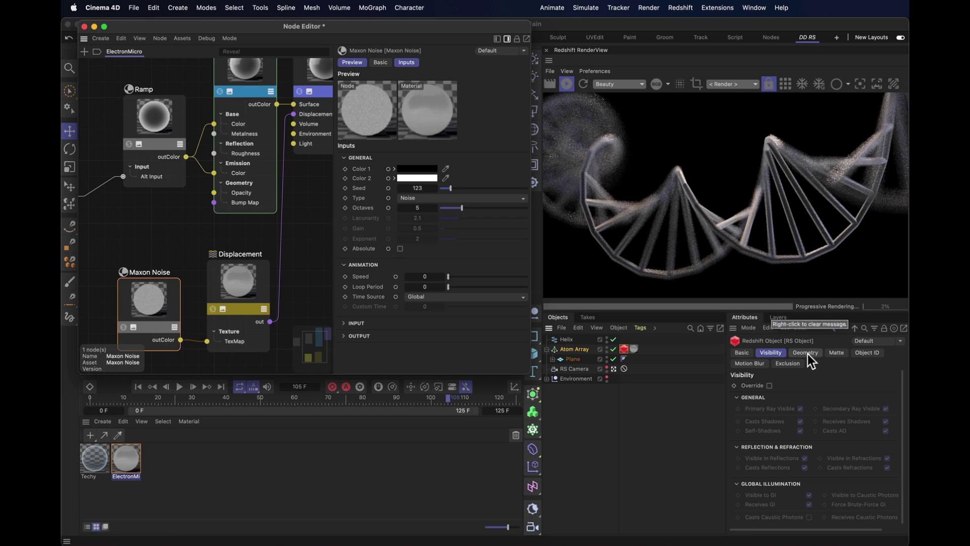
pyautogui.click(769, 385)
pyautogui.click(839, 409)
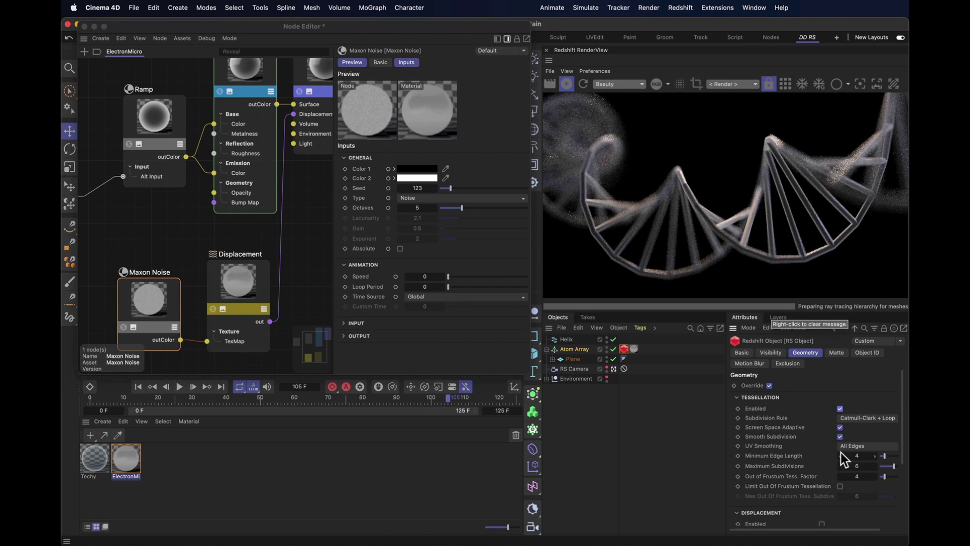
# Enable displacement on the Atom Array's RS Object tag with a maximum displacement of 0.25
pyautogui.scroll(-4, 808, 498)
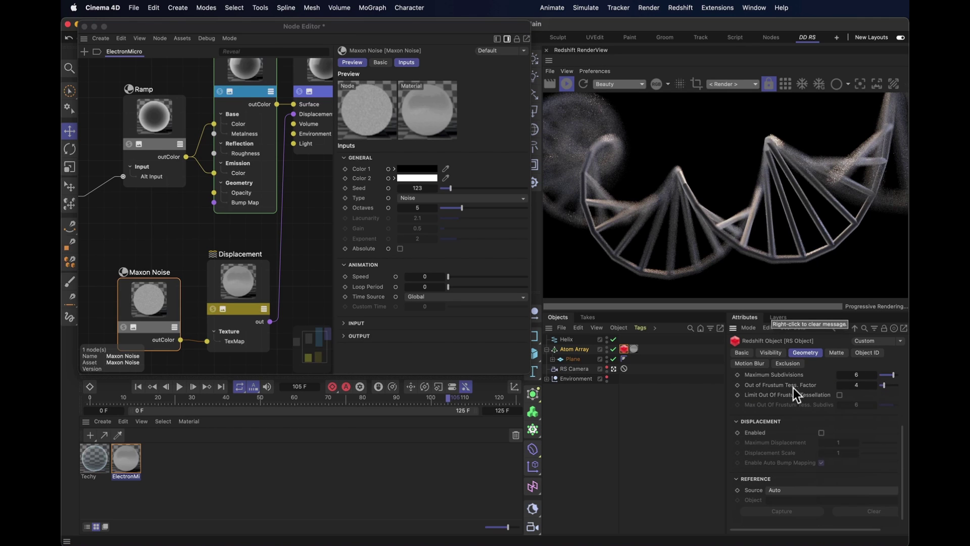
pyautogui.click(821, 433)
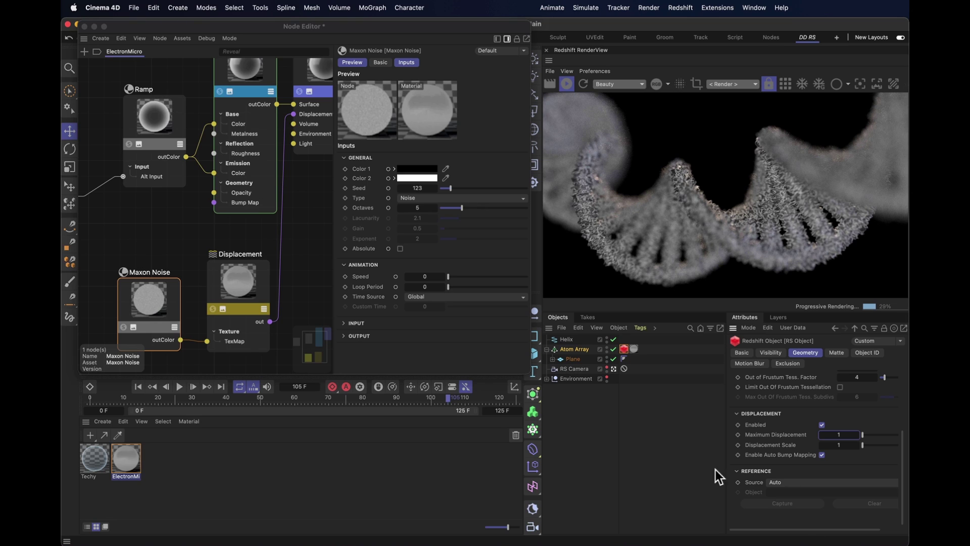
pyautogui.doubleClick(843, 432)
pyautogui.press('BackSpace')
pyautogui.write('.25')
pyautogui.press('Return')
# Change the Maxon Noise type to FBM, set its overall scale to 5, and close the node editor
pyautogui.moveTo(181, 250); pyautogui.dragTo(146, 320)
pyautogui.click(428, 199)
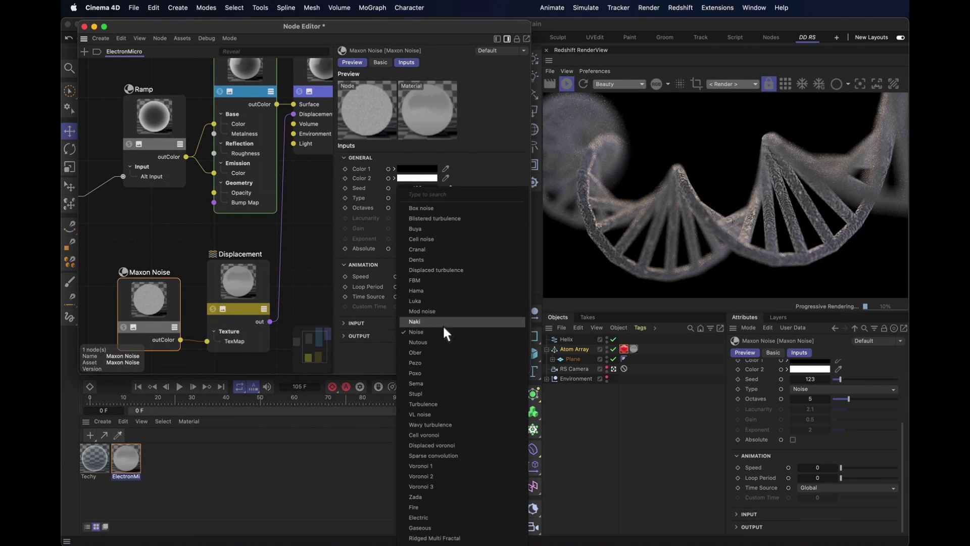
pyautogui.click(437, 279)
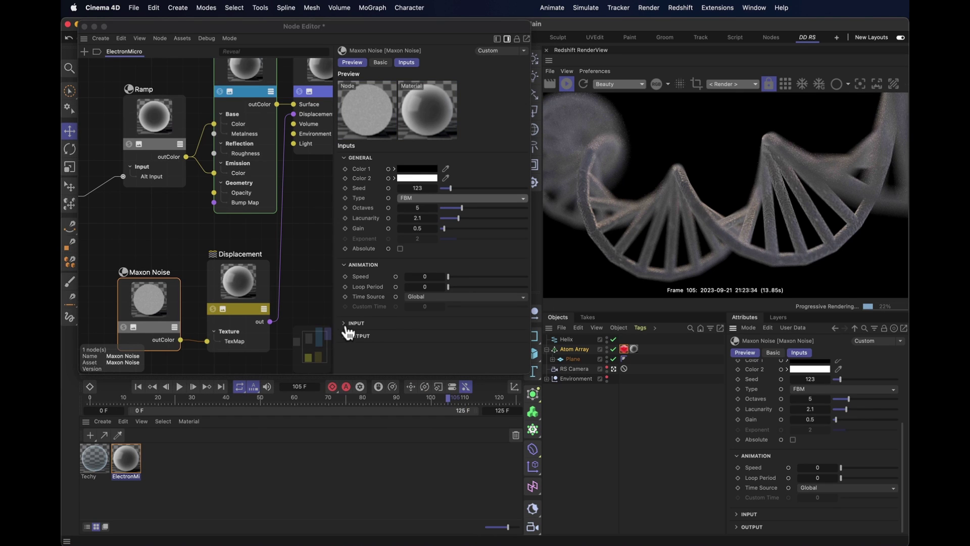
pyautogui.click(348, 323)
pyautogui.scroll(-2, 404, 348)
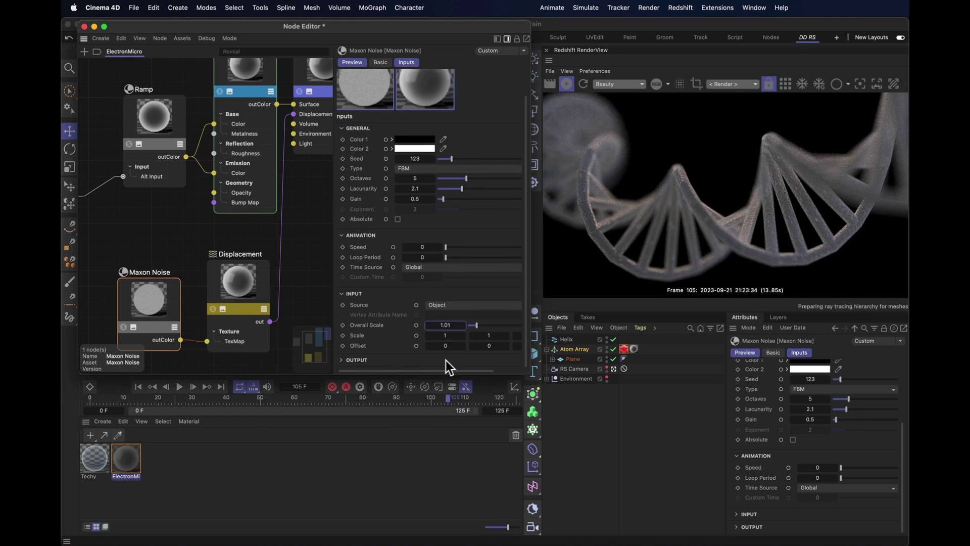
pyautogui.doubleClick(435, 324)
pyautogui.write('5')
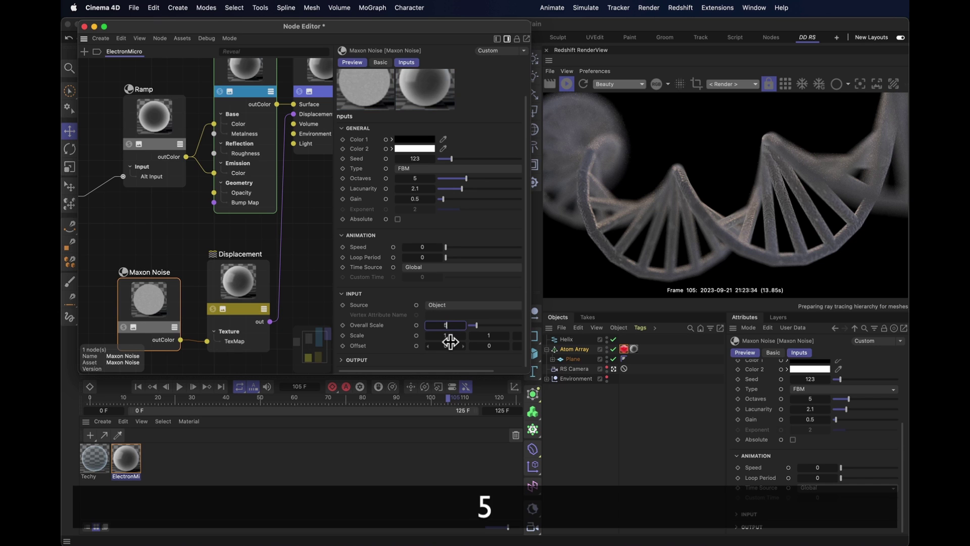
pyautogui.press('Return')
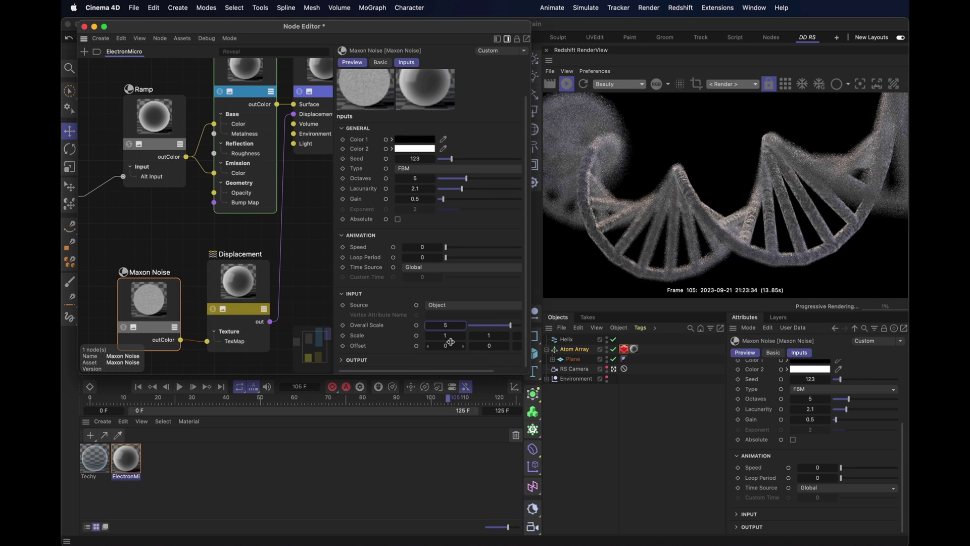
pyautogui.press('super+w')
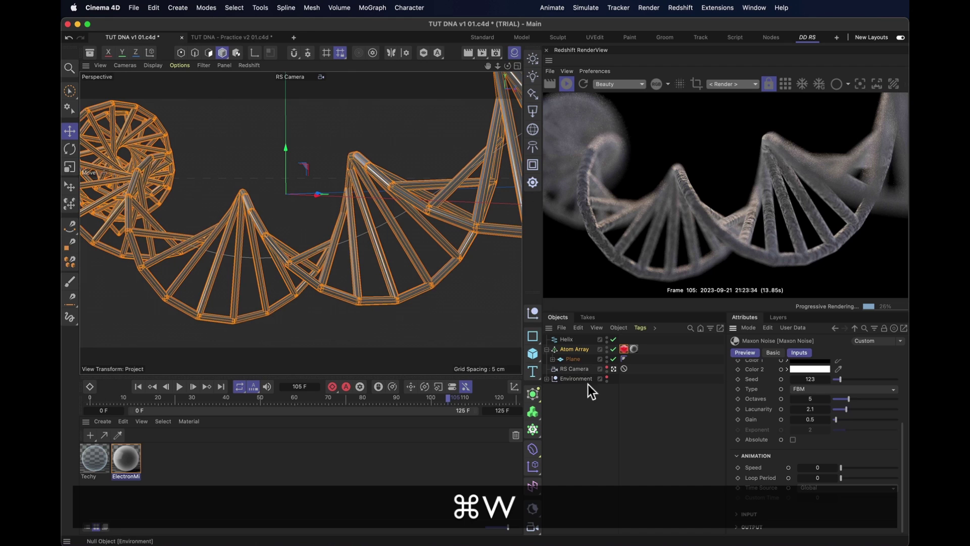
# Parent the Atom Array under a Connect object with Weld turned off, and move the RS Object and material tags onto it
pyautogui.click(573, 350)
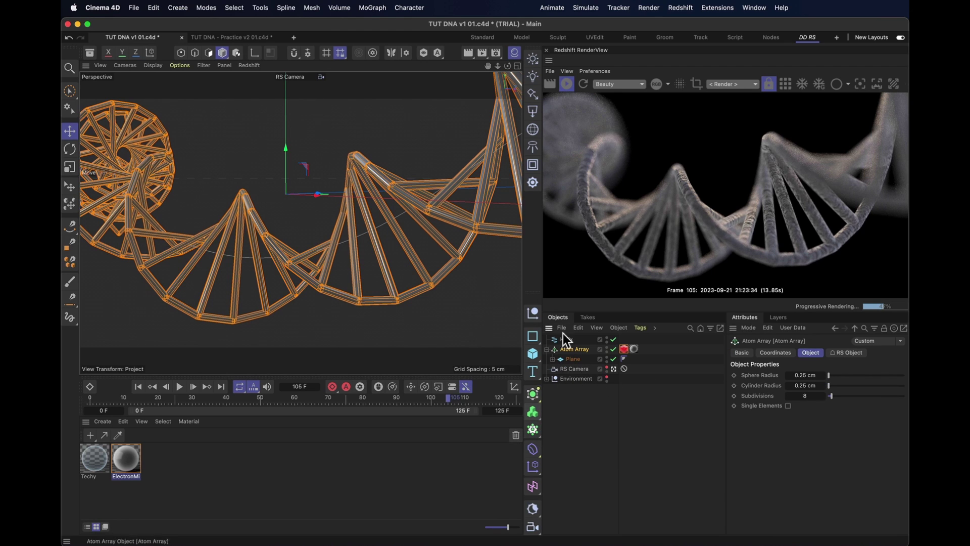
pyautogui.click(534, 409)
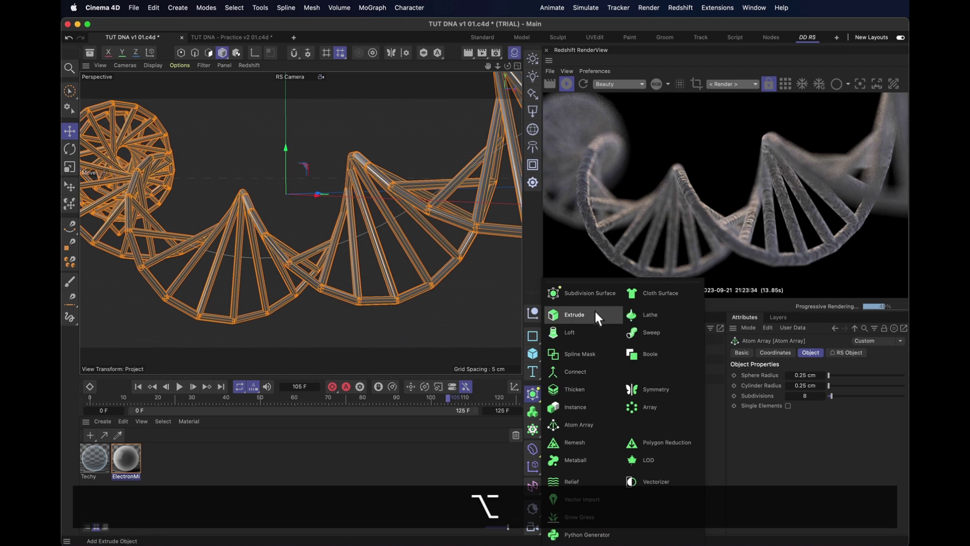
pyautogui.keyDown('alt'); pyautogui.click(591, 388); pyautogui.keyUp('alt')
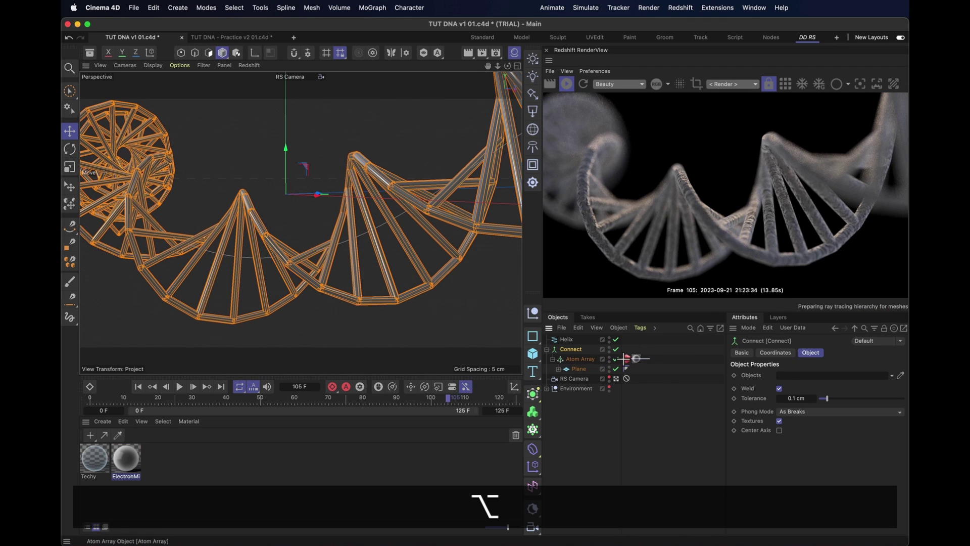
pyautogui.moveTo(626, 358); pyautogui.dragTo(629, 347)
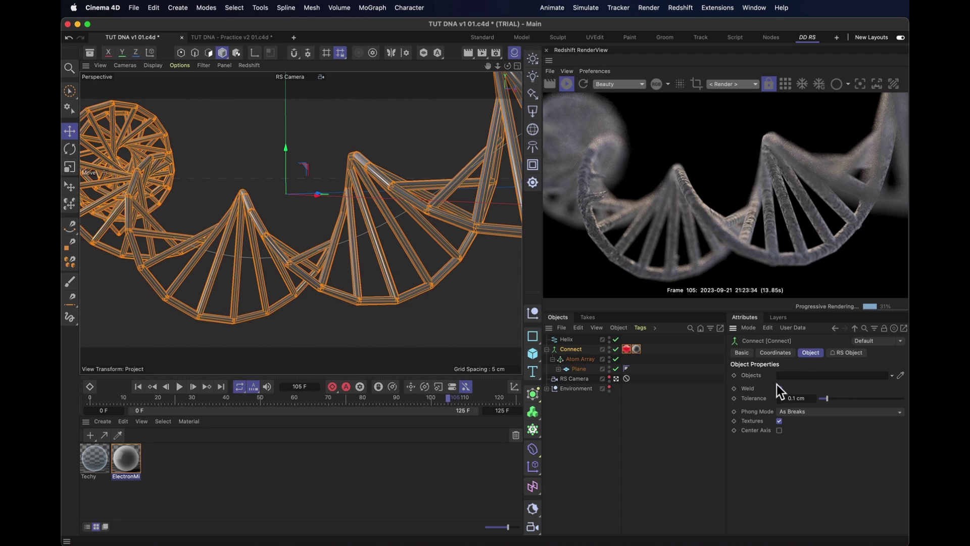
pyautogui.click(779, 388)
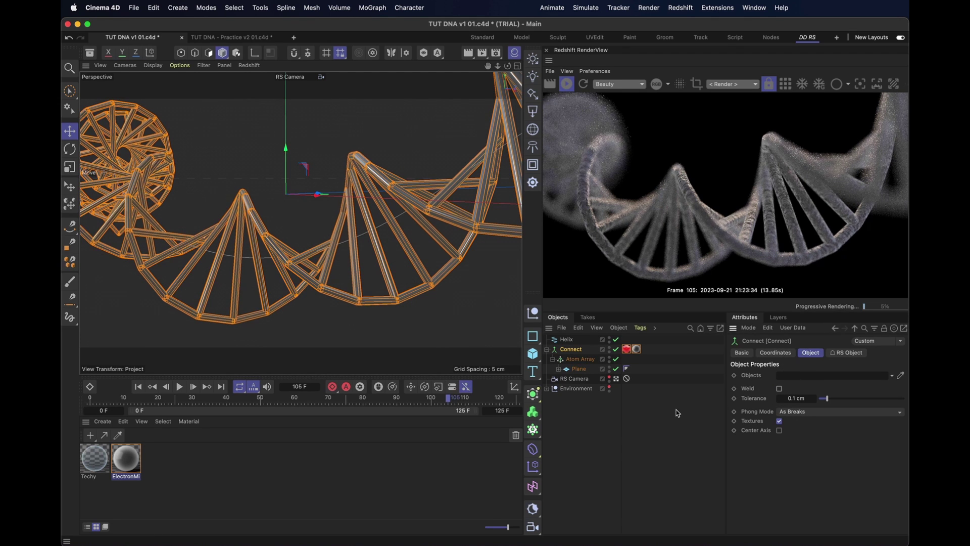
# View the strand outside the RS Camera, apply the Techy material to the Connect object, and return to the camera view
pyautogui.click(616, 378)
pyautogui.click(654, 474)
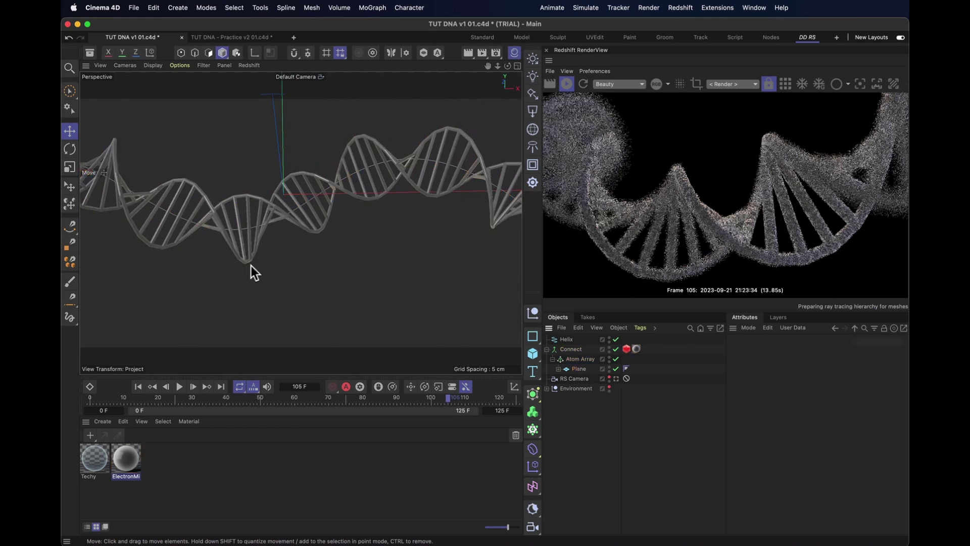
pyautogui.keyDown('alt'); pyautogui.moveTo(337, 205); pyautogui.dragTo(342, 250, button='middle'); pyautogui.keyUp('alt')
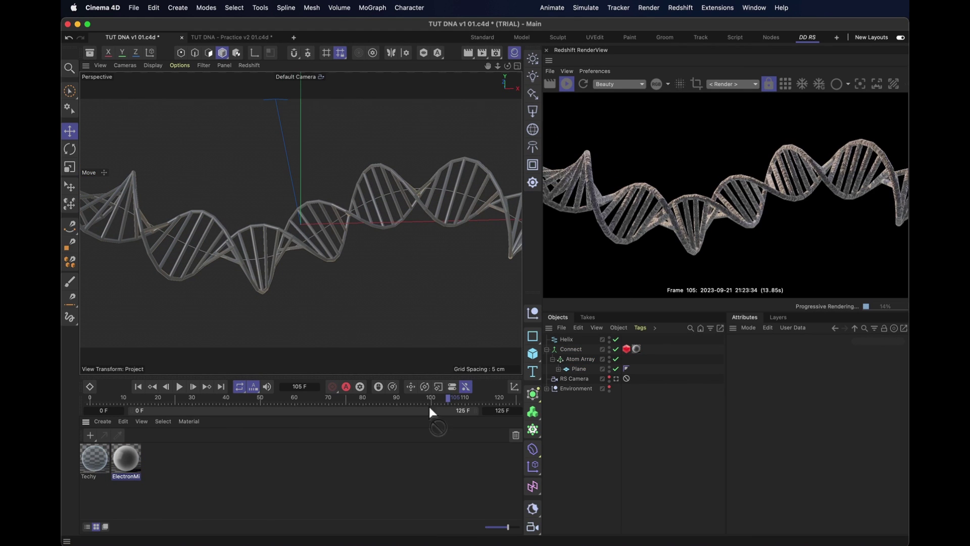
pyautogui.moveTo(575, 352); pyautogui.dragTo(576, 350)
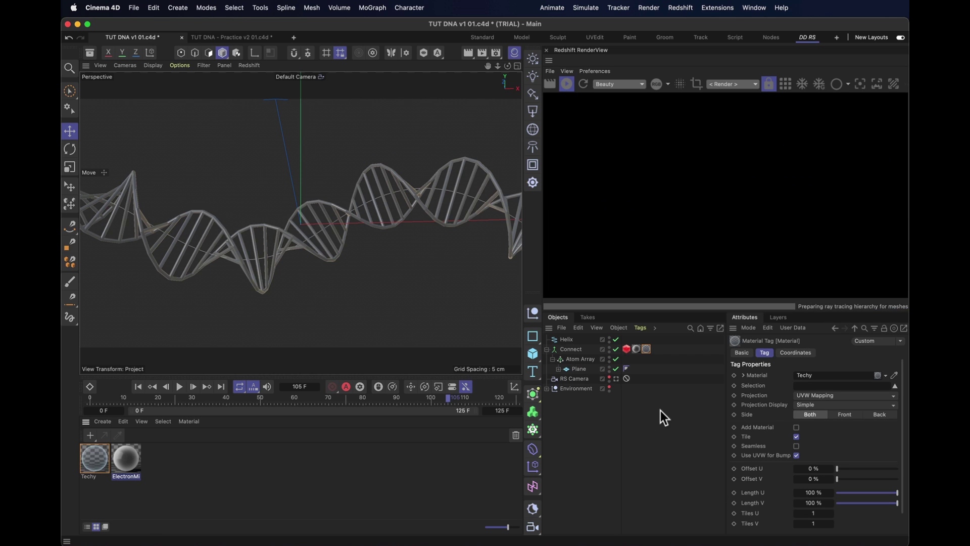
pyautogui.click(615, 378)
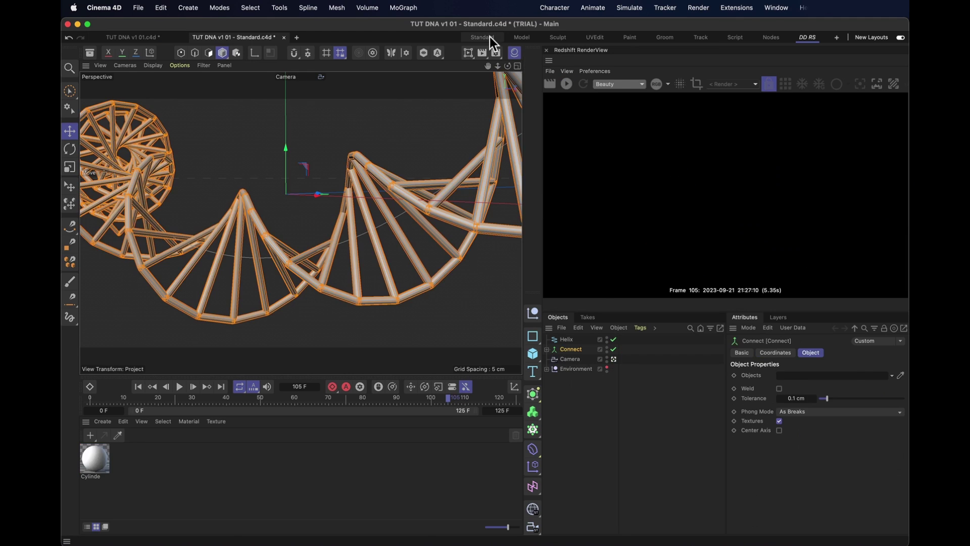
# In TUT DNA v1 01 - Standard.c4d with the Standard layout, show the materials and start an interactive render region over the camera frame
pyautogui.click(489, 38)
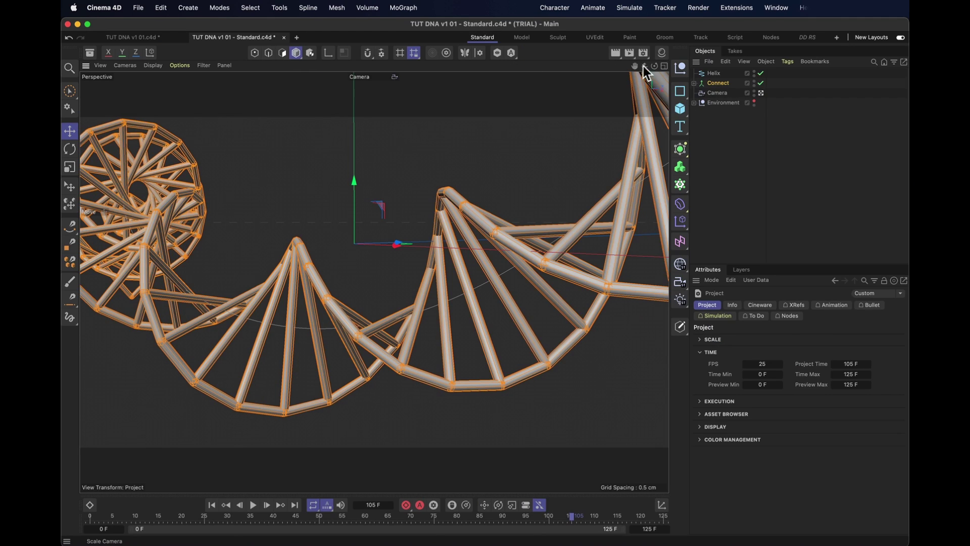
pyautogui.click(667, 54)
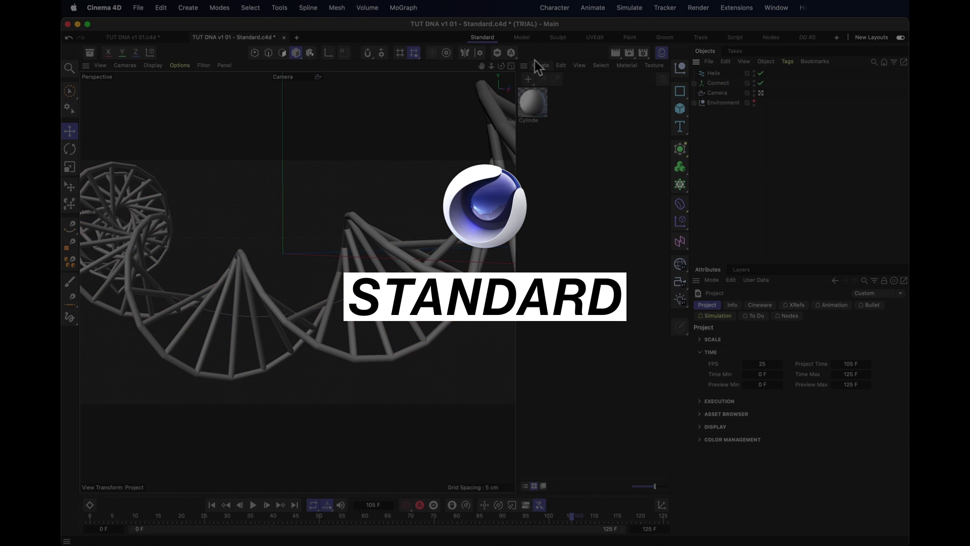
pyautogui.click(620, 53)
pyautogui.moveTo(618, 54); pyautogui.dragTo(671, 123)
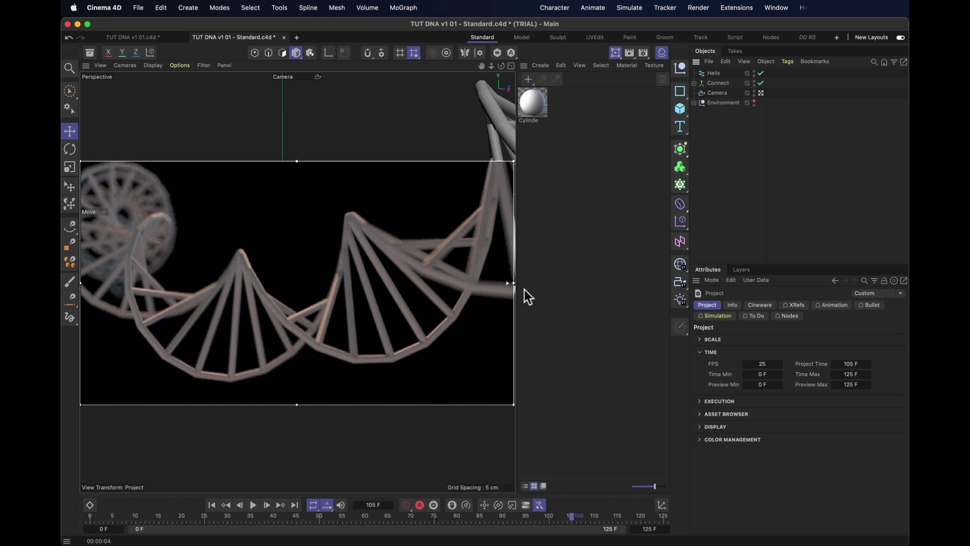
# Create a new PBR material and rename it Techy
pyautogui.doubleClick(561, 119)
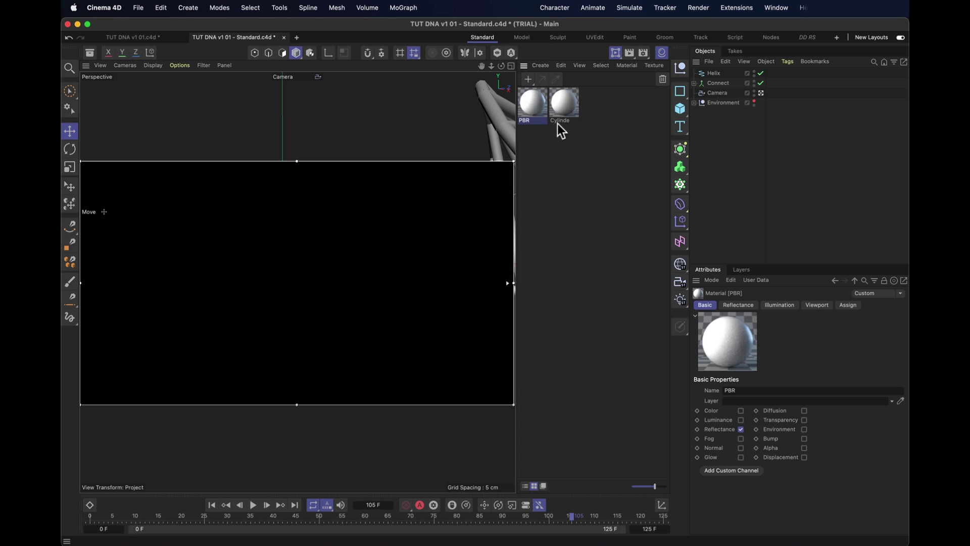
pyautogui.doubleClick(527, 121)
pyautogui.write('Techy')
pyautogui.press('Return')
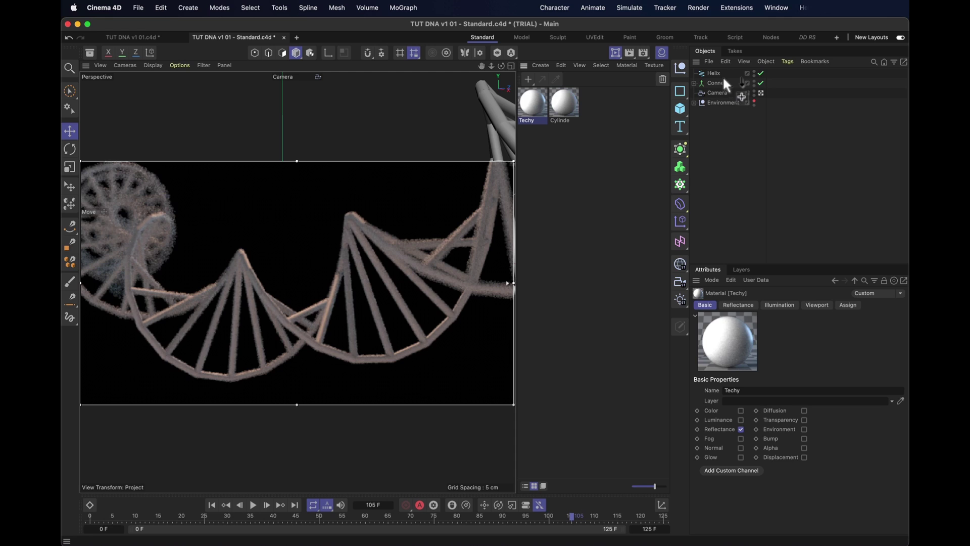
# Assign the Techy material to the Connect object and open it in the Material Editor
pyautogui.moveTo(726, 81); pyautogui.dragTo(726, 83)
pyautogui.doubleClick(533, 109)
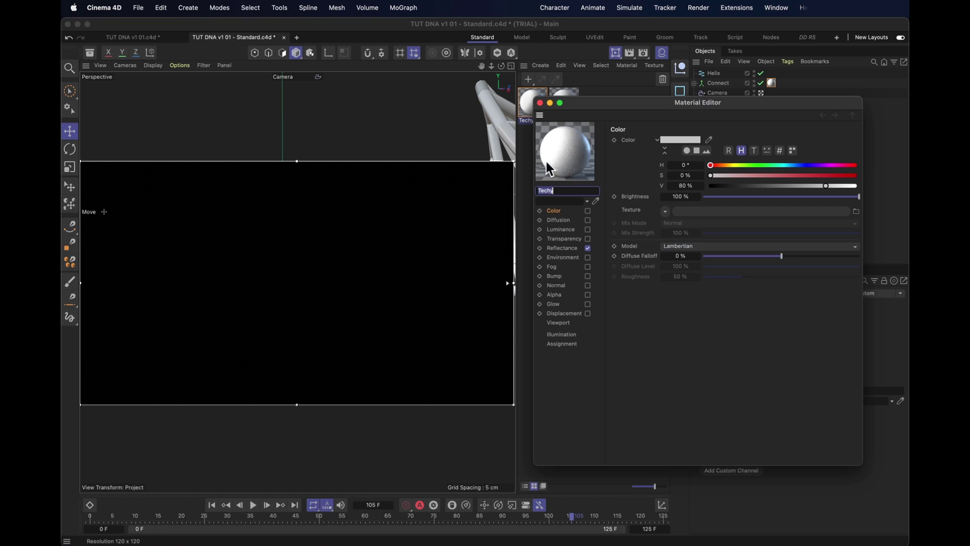
# Enable the Techy material's Alpha channel with a Fresnel texture and shift the gradient's midpoint toward the white end
pyautogui.click(572, 295)
pyautogui.click(587, 295)
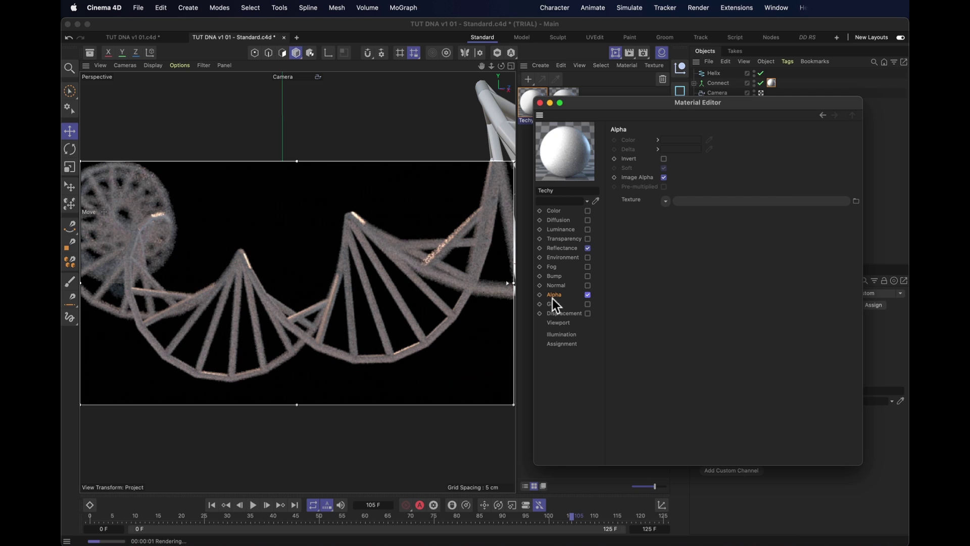
pyautogui.click(666, 201)
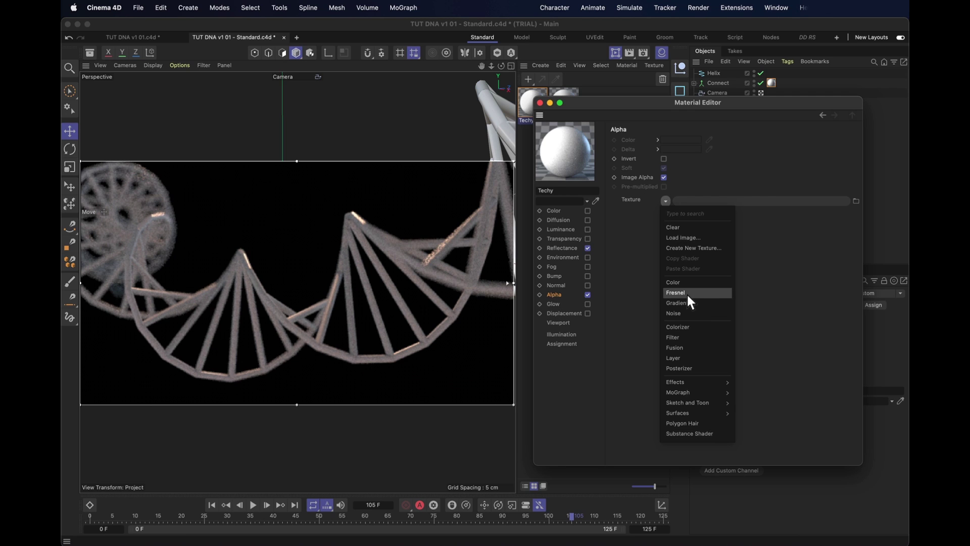
pyautogui.click(687, 293)
pyautogui.click(674, 222)
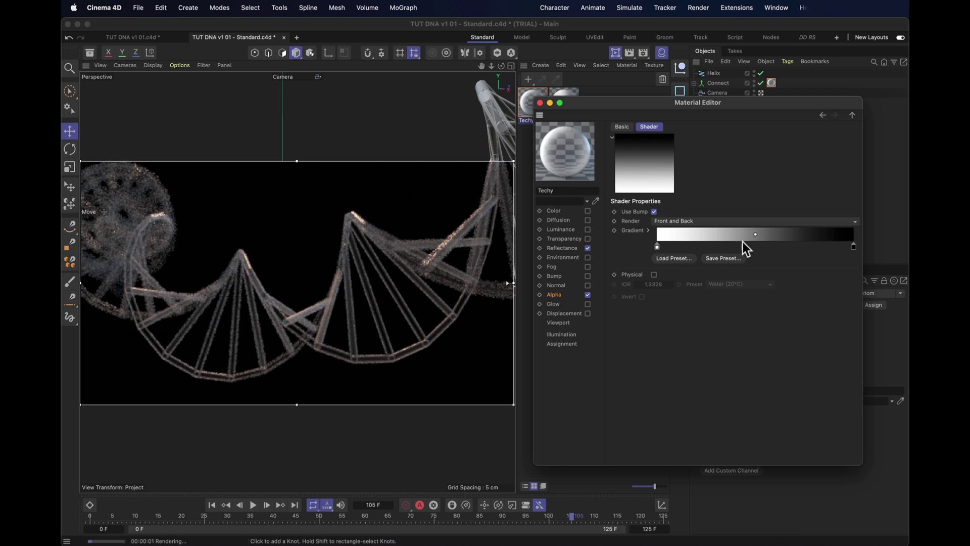
pyautogui.moveTo(748, 246); pyautogui.dragTo(710, 241)
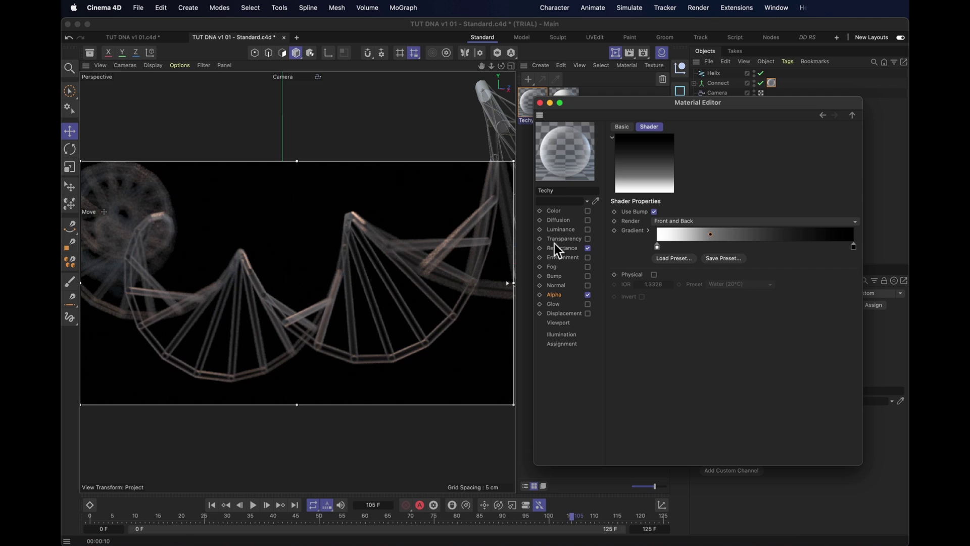
# Enable the Techy material's Luminance with a light blue color of H 206° and S 43%, and close the Material Editor
pyautogui.click(560, 229)
pyautogui.click(587, 230)
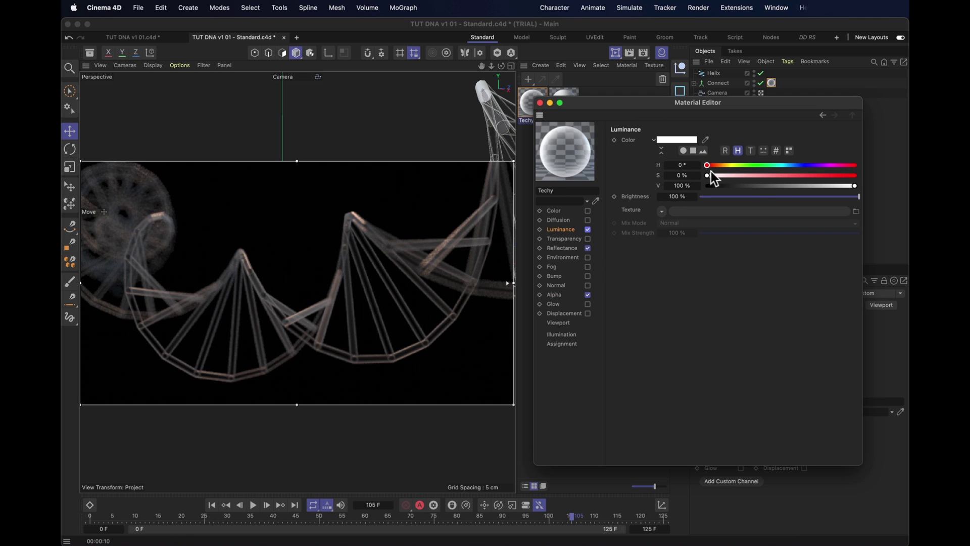
pyautogui.click(788, 165)
pyautogui.moveTo(781, 176)
pyautogui.mouseDown()
pyautogui.moveTo(770, 175)
pyautogui.moveTo(791, 165)
pyautogui.mouseUp()
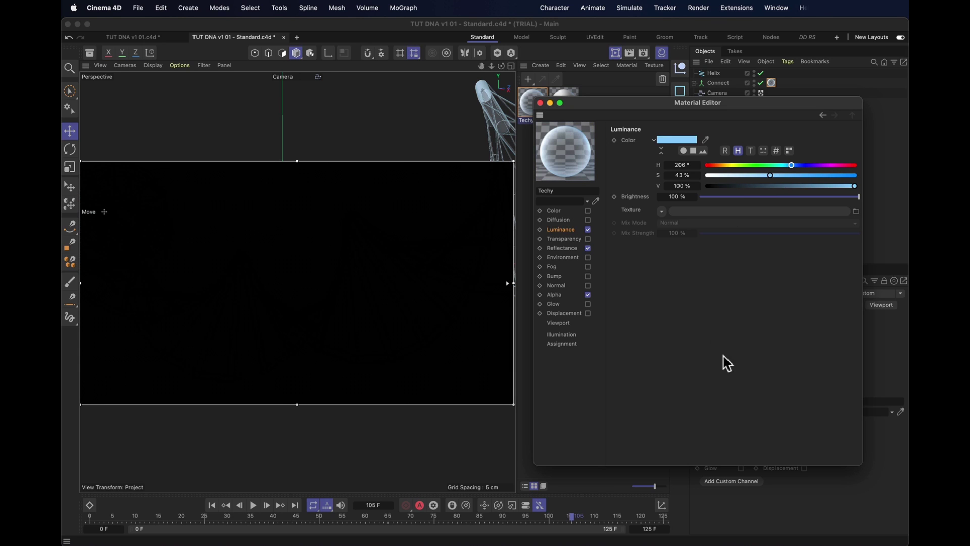
pyautogui.click(540, 103)
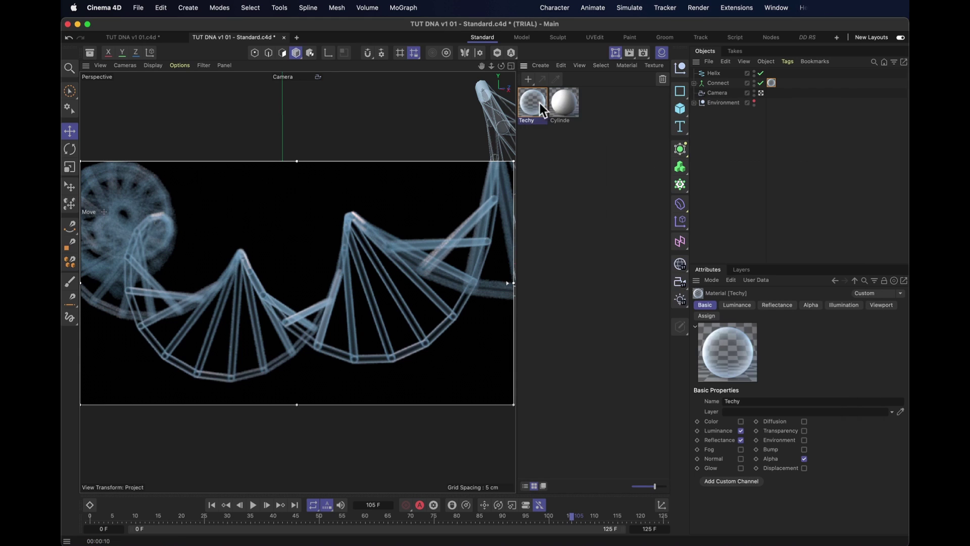
# Create a new PBR material named ElectroMicro and assign it to the Connect object in place of Techy
pyautogui.doubleClick(582, 156)
pyautogui.moveTo(616, 109); pyautogui.dragTo(611, 119)
pyautogui.doubleClick(595, 122)
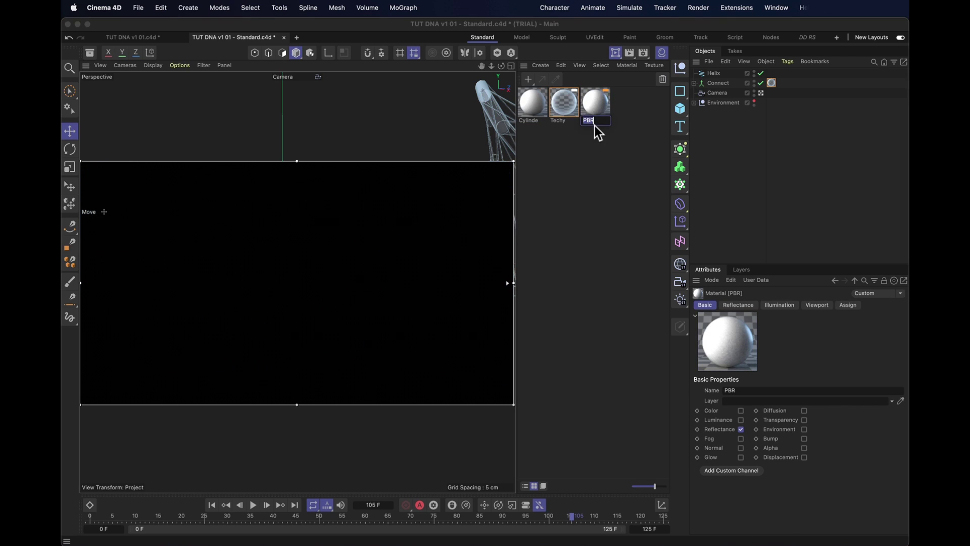
pyautogui.write('ElectroMicro')
pyautogui.press('Return')
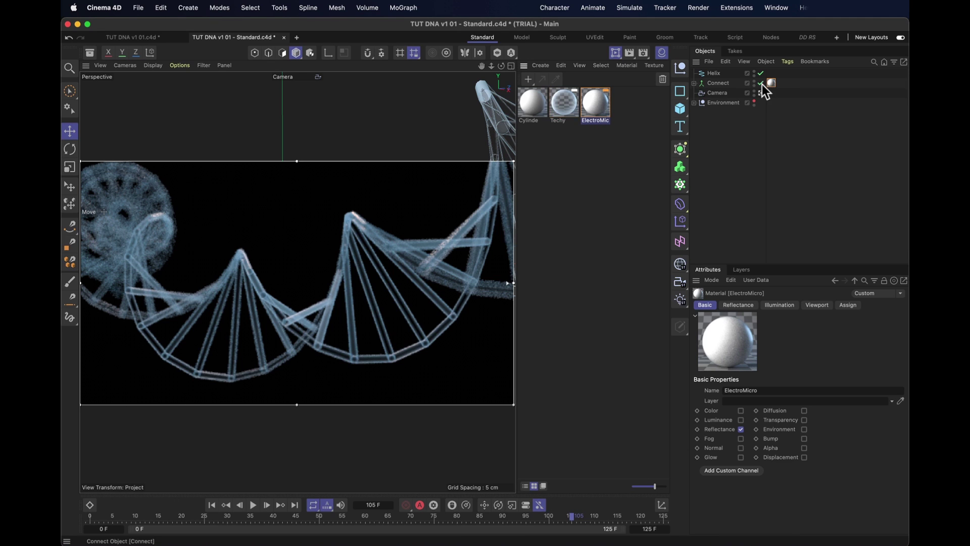
pyautogui.moveTo(775, 82); pyautogui.dragTo(771, 83)
# Load a Fresnel shader into the layer color texture of the ElectroMicro material's Default Diffuse reflectance layer and open its settings
pyautogui.doubleClick(594, 104)
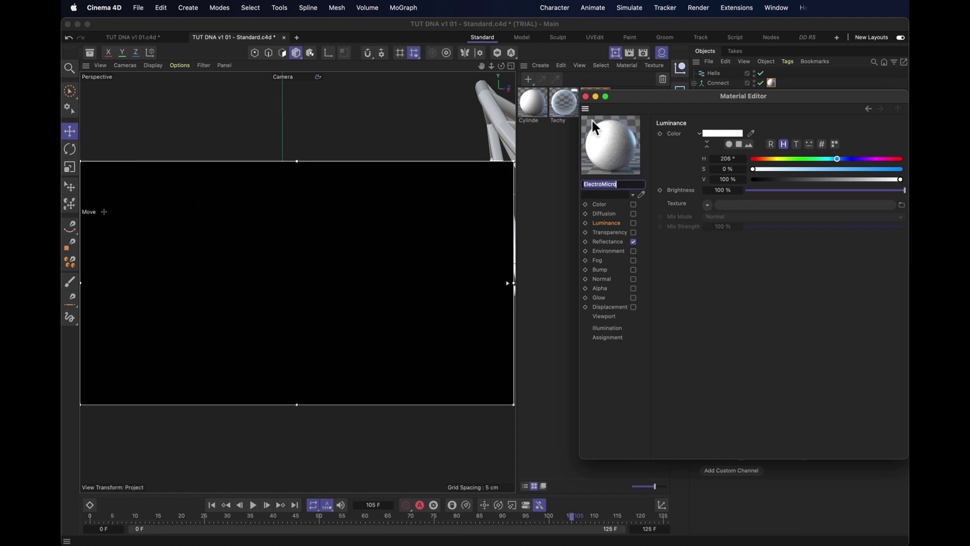
pyautogui.click(610, 243)
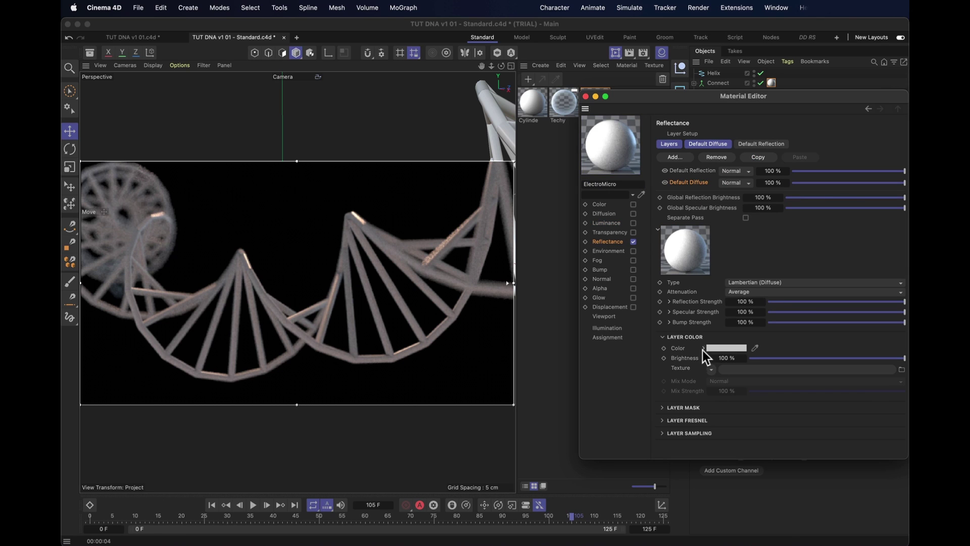
pyautogui.click(597, 205)
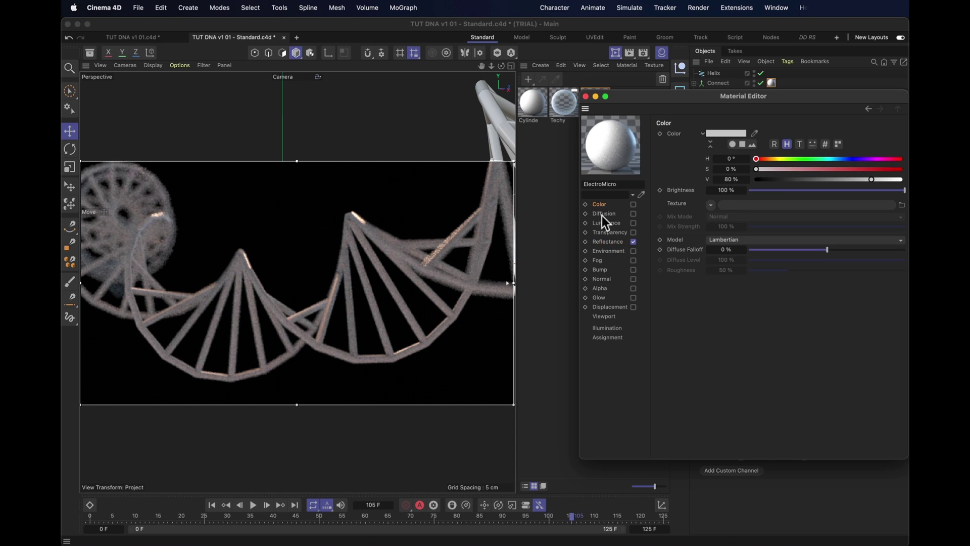
pyautogui.click(613, 242)
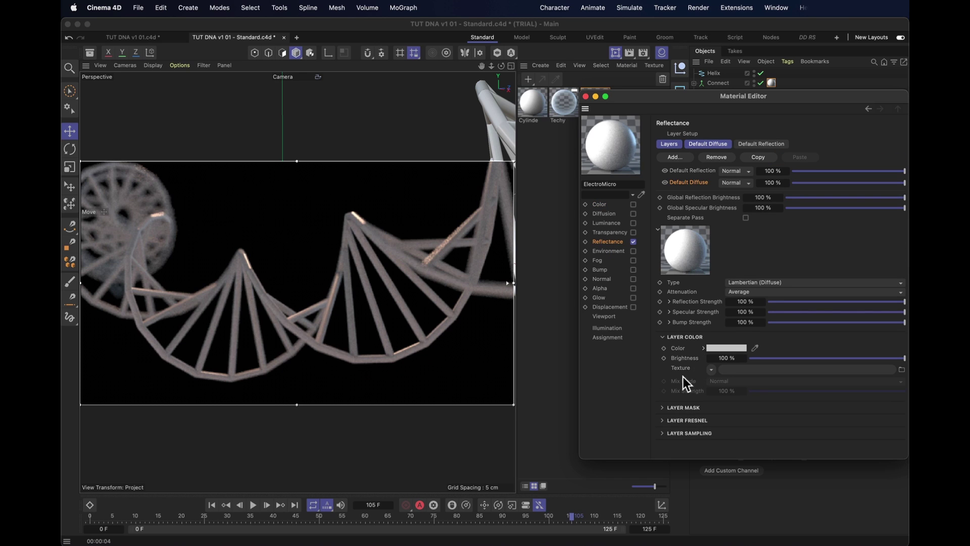
pyautogui.click(711, 369)
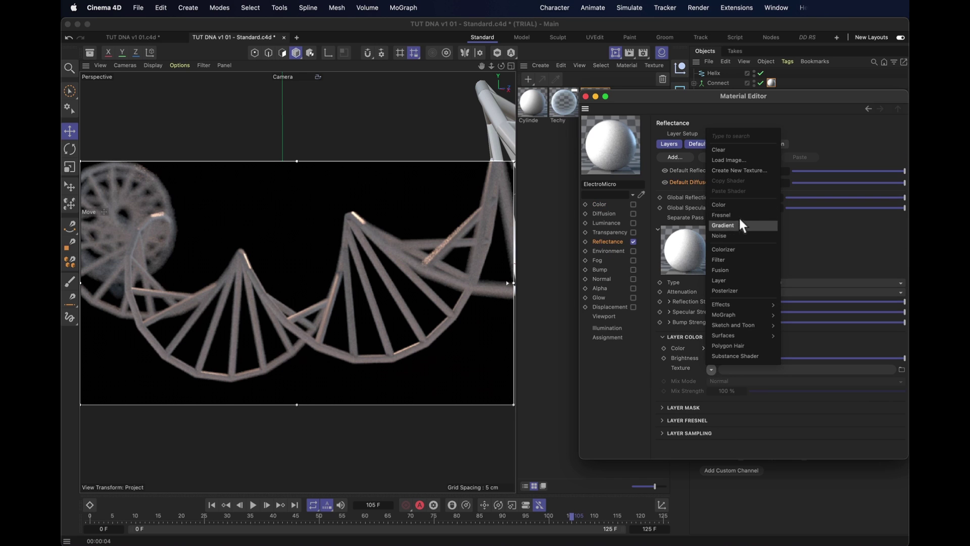
pyautogui.click(739, 213)
pyautogui.click(718, 392)
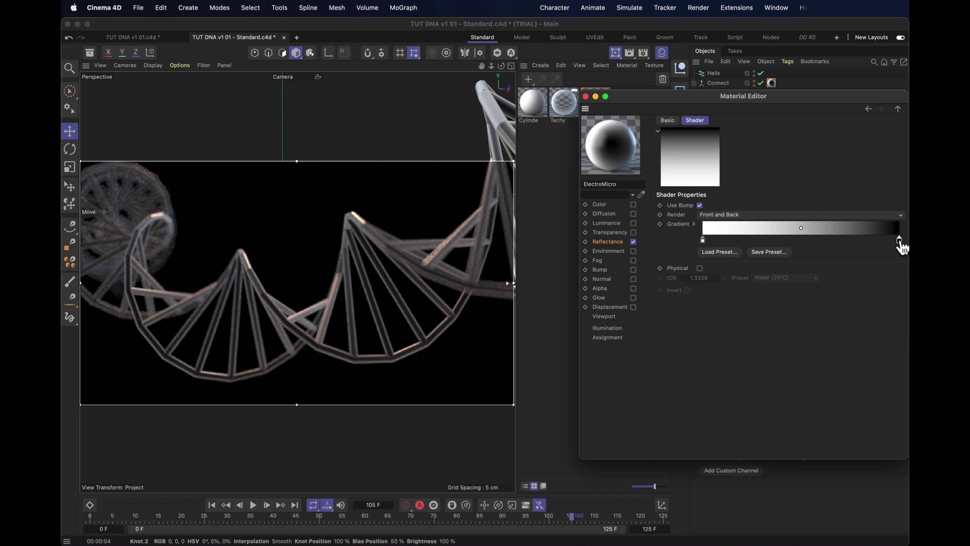
# Set the black knot of the Fresnel gradient to a V value of 25%
pyautogui.doubleClick(900, 242)
pyautogui.click(614, 280)
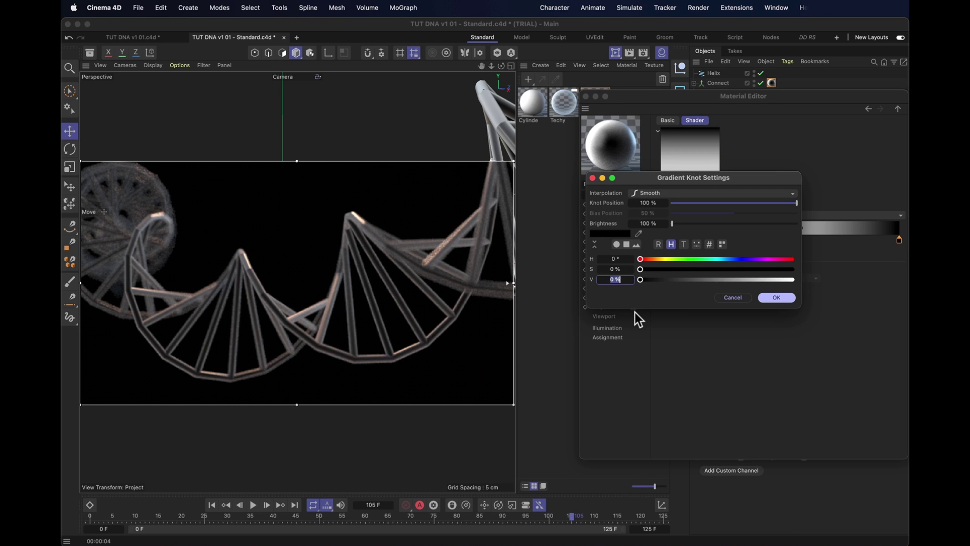
pyautogui.write('25')
pyautogui.press('Return')
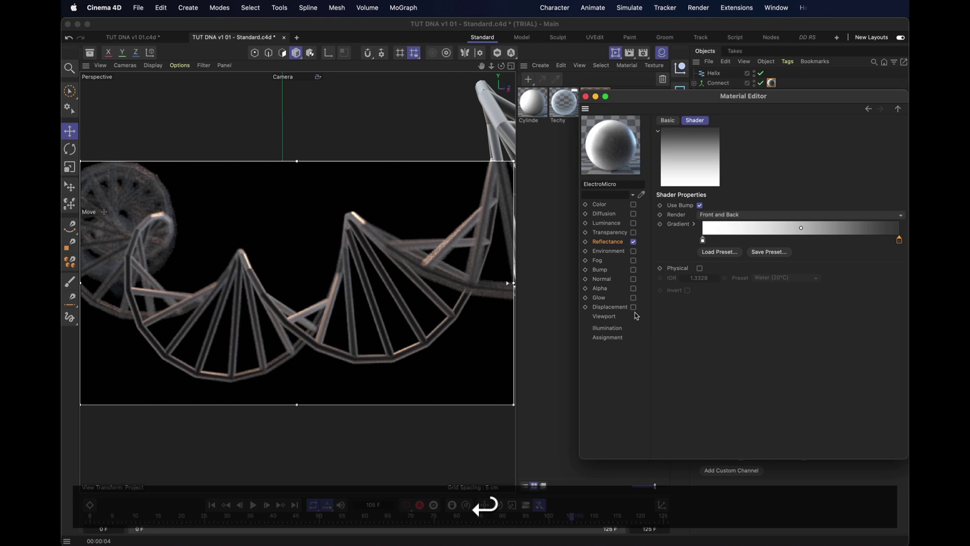
# Copy the Fresnel shader from the reflectance layer color, enable Luminance, and paste the shader as its texture
pyautogui.click(898, 108)
pyautogui.rightClick(688, 368)
pyautogui.click(700, 398)
pyautogui.click(614, 222)
pyautogui.click(635, 225)
pyautogui.rightClick(678, 206)
pyautogui.click(699, 251)
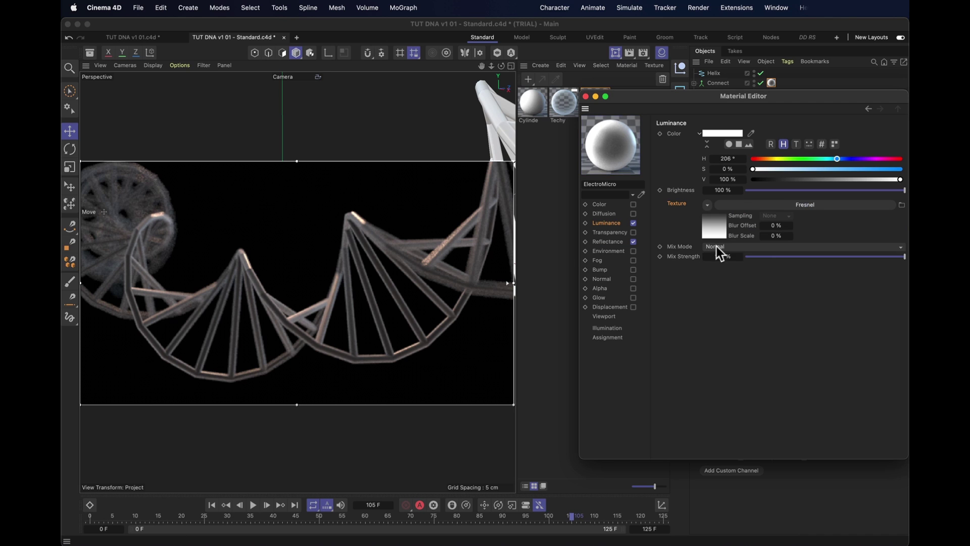
# Set the Luminance texture's mix mode to Multiply and the Luminance brightness to 55%
pyautogui.click(723, 246)
pyautogui.click(732, 284)
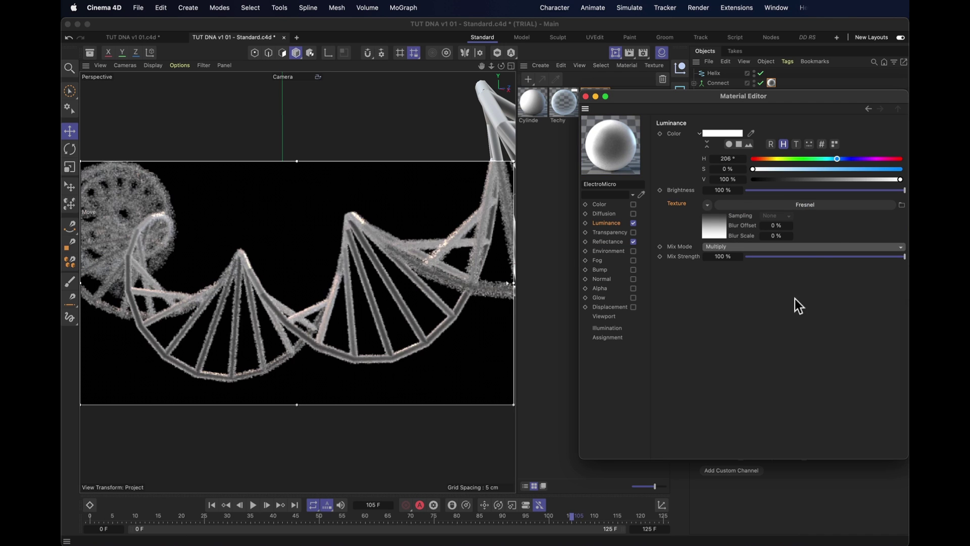
pyautogui.moveTo(903, 190); pyautogui.dragTo(820, 191)
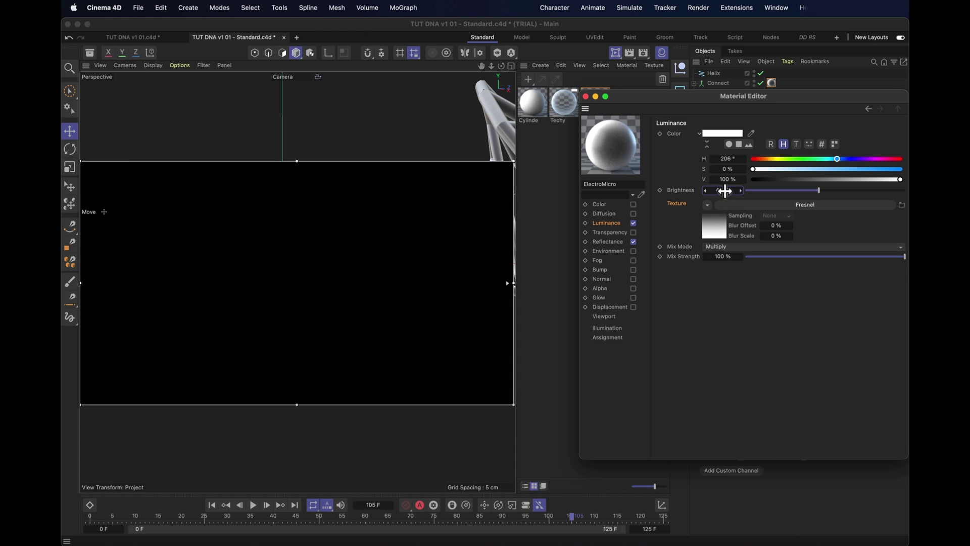
pyautogui.click(726, 191)
pyautogui.write('55')
pyautogui.press('Return')
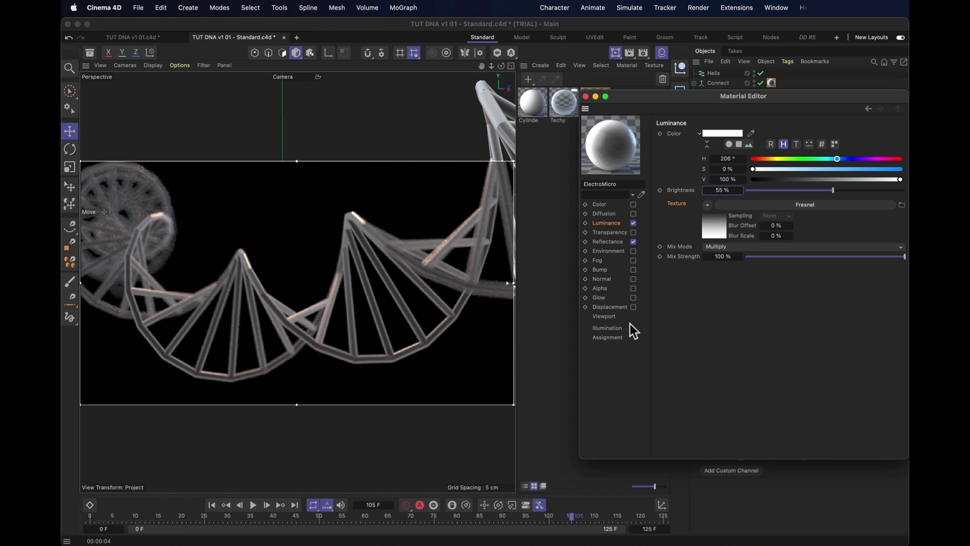
# Enable the ElectroMicro material's Displacement channel and load a Noise shader as its texture
pyautogui.click(614, 308)
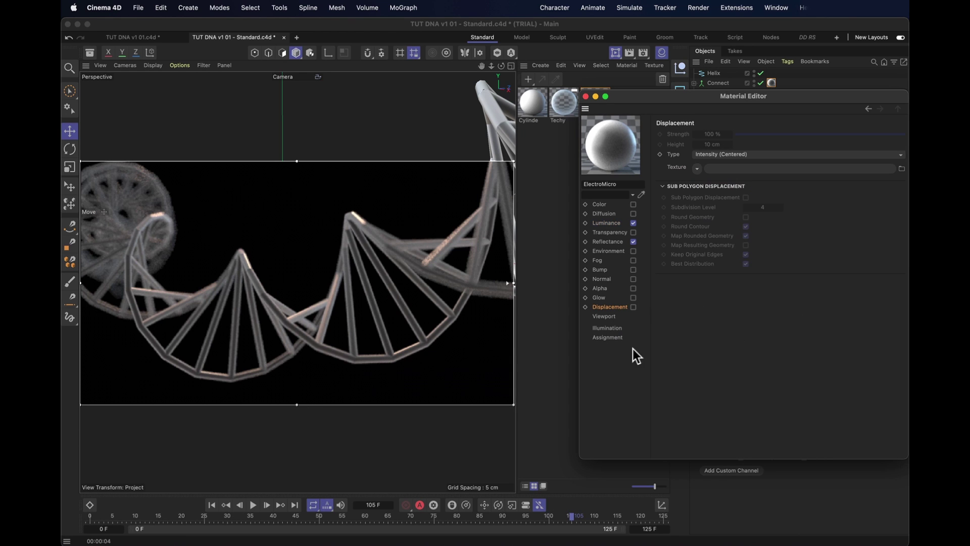
pyautogui.click(633, 307)
pyautogui.click(697, 168)
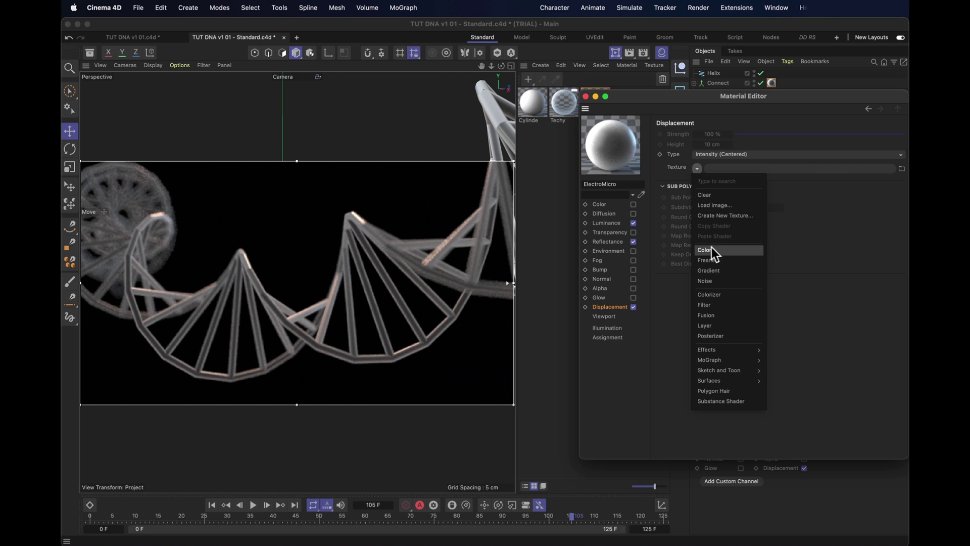
pyautogui.click(716, 281)
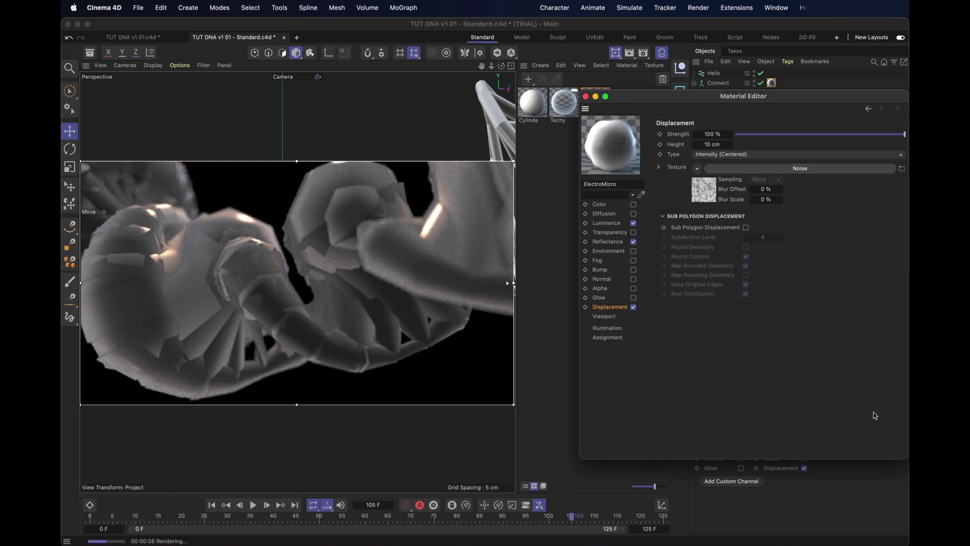
# Change the displacement noise type to FBM and set its Global Scale to 5%
pyautogui.click(709, 198)
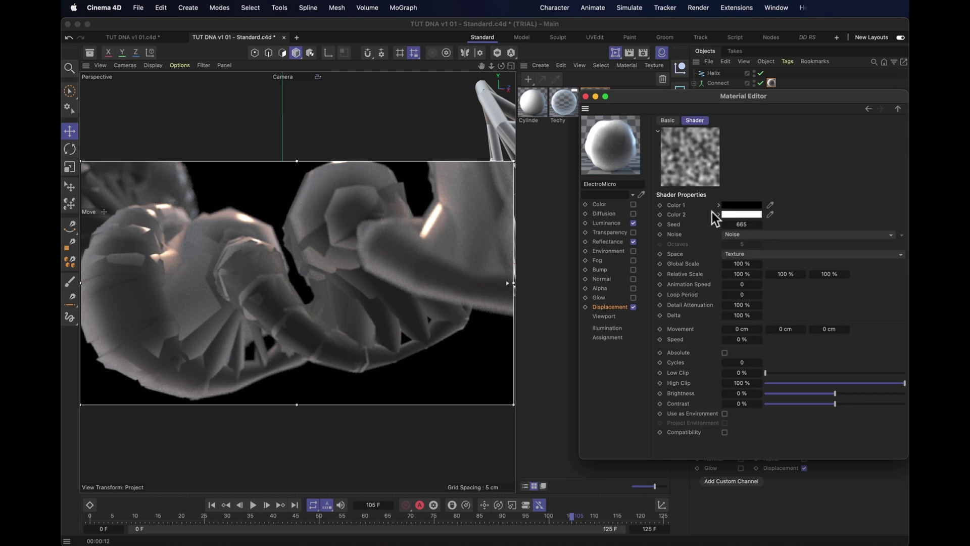
pyautogui.click(753, 234)
pyautogui.click(758, 302)
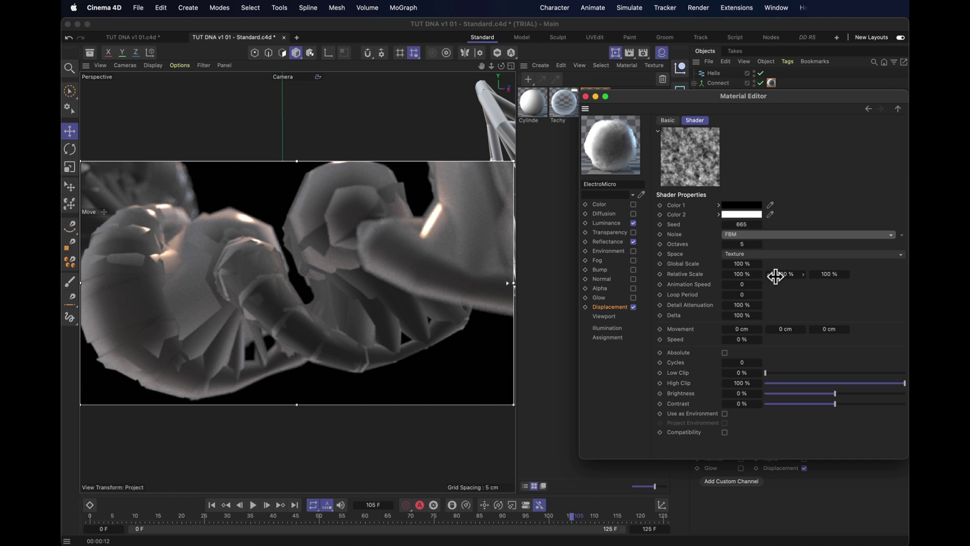
pyautogui.doubleClick(741, 263)
pyautogui.write('5')
pyautogui.press('Return')
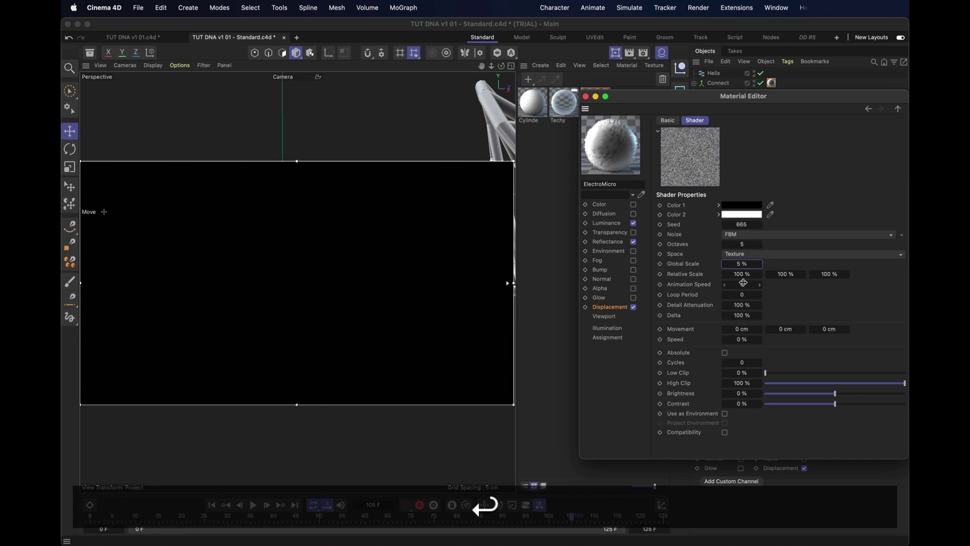
# Return to the Displacement channel settings and set the displacement height to 0.4 cm
pyautogui.click(899, 113)
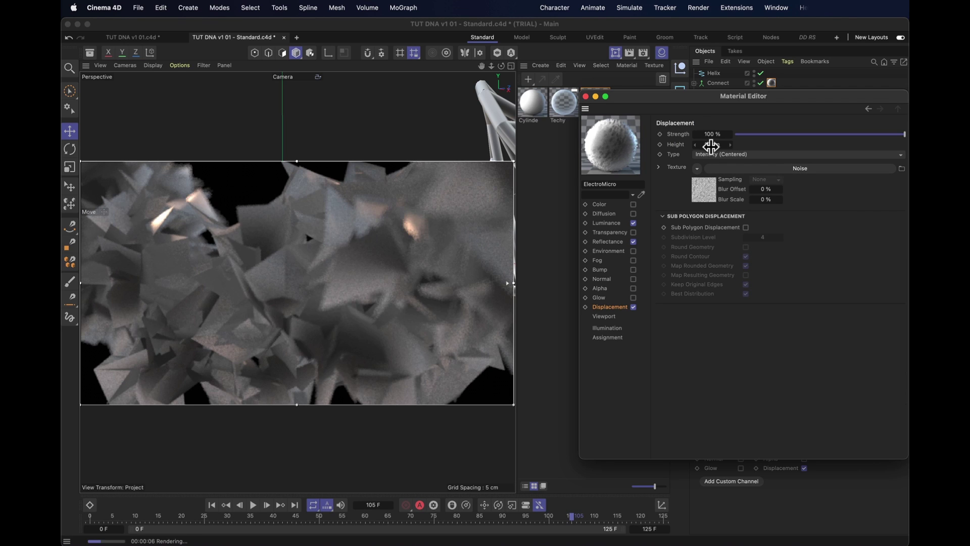
pyautogui.doubleClick(711, 145)
pyautogui.write('0.4')
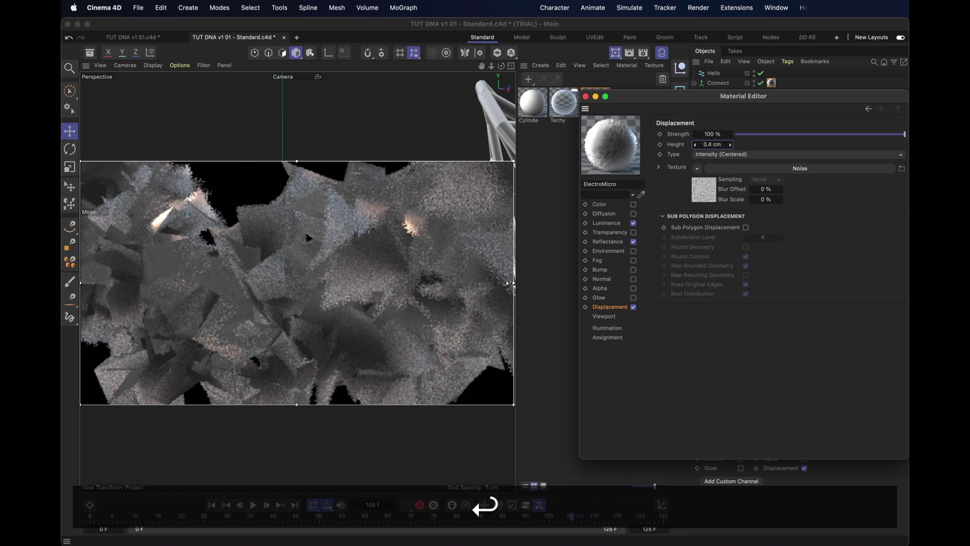
pyautogui.press('Return')
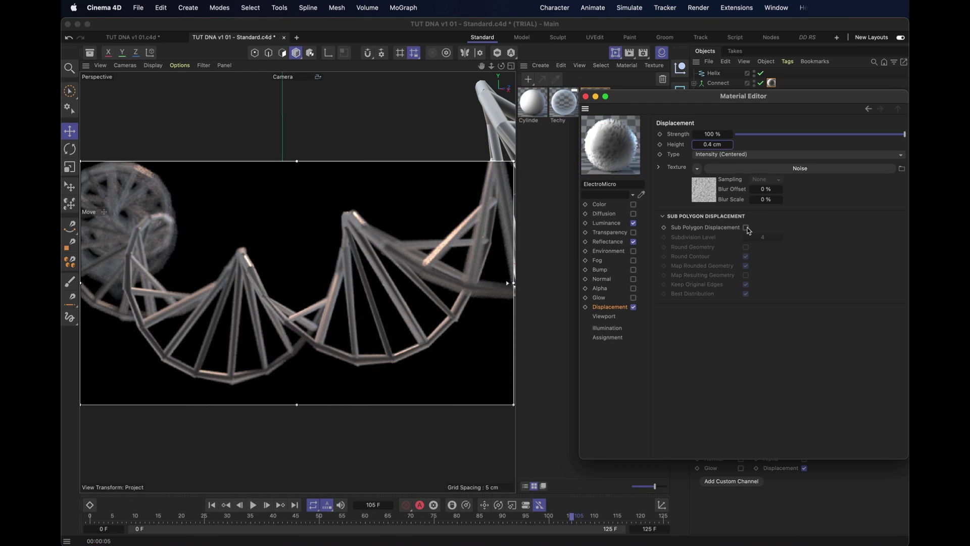
# Enable Sub Polygon Displacement and Round Geometry, with the Subdivision Level set to 6
pyautogui.click(746, 228)
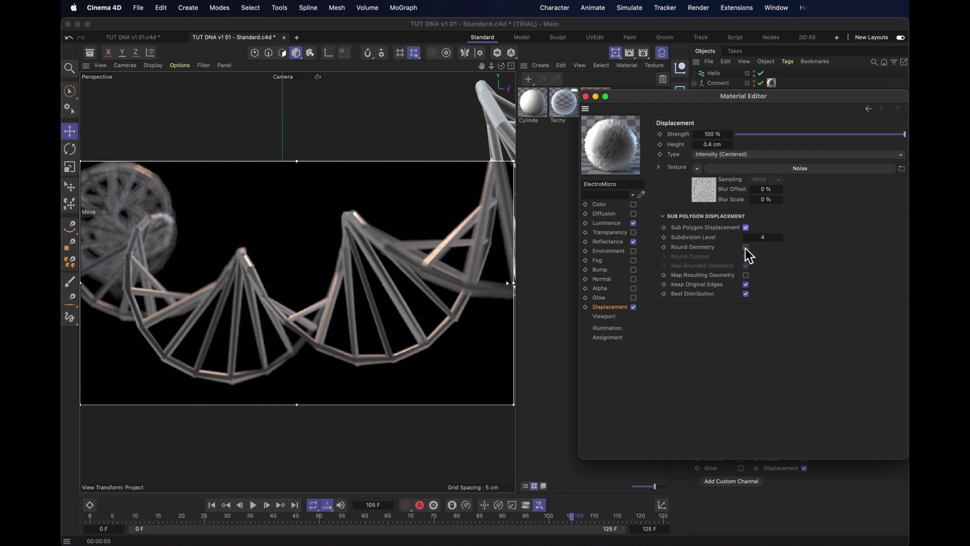
pyautogui.click(747, 247)
pyautogui.doubleClick(764, 237)
pyautogui.write('6')
pyautogui.press('Return')
pyautogui.press('Return')
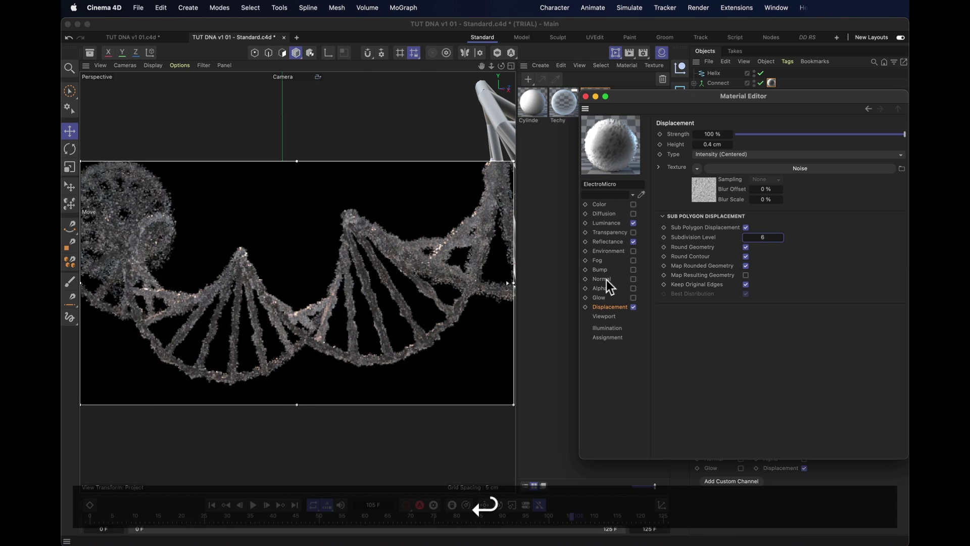
# Change the displacement type to Intensity and close the Material Editor
pyautogui.click(711, 155)
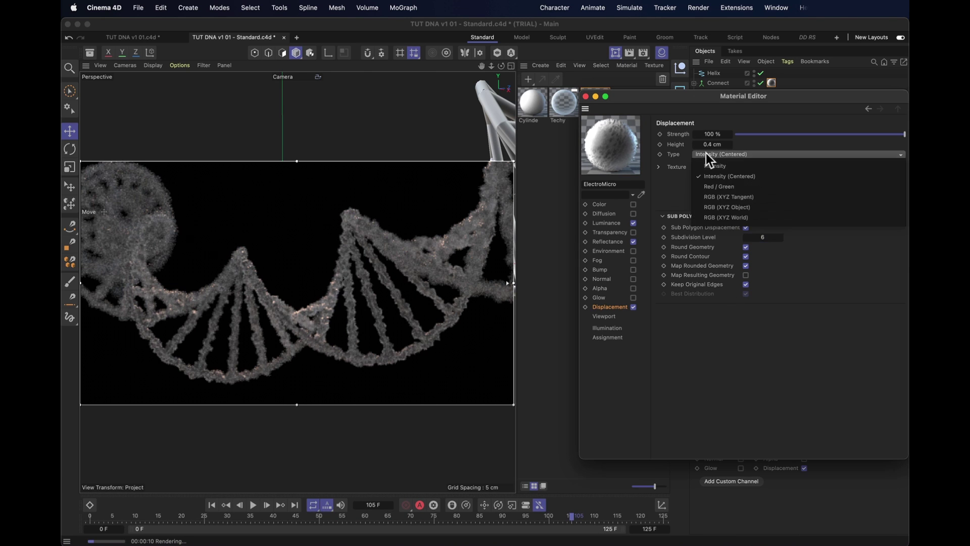
pyautogui.click(722, 167)
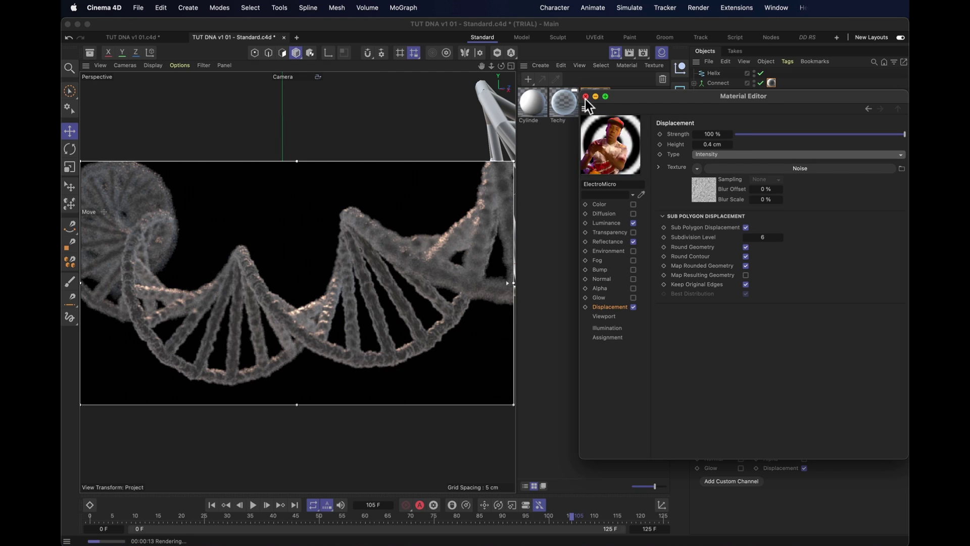
pyautogui.press('super+w')
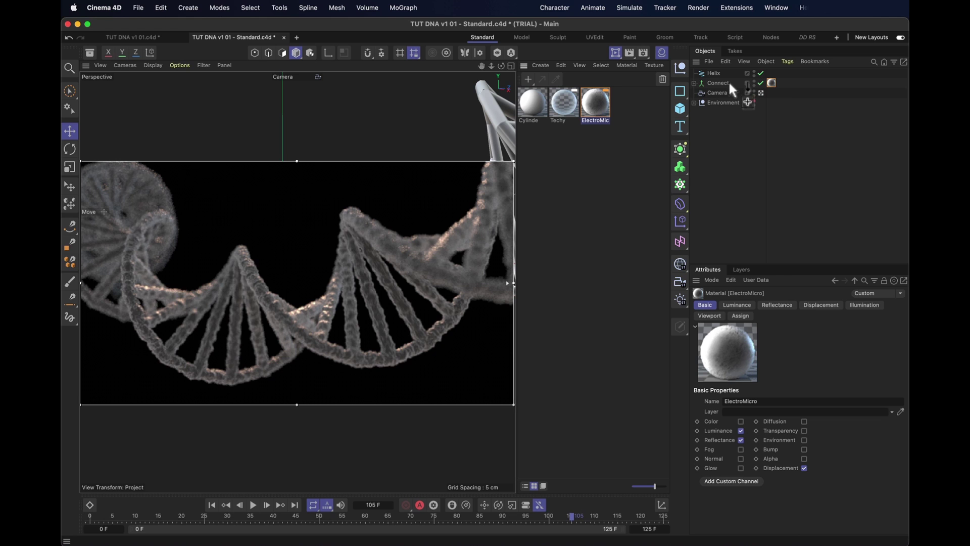
# Layer the Techy material onto the Connect object, close the Standard-renderer scene and restore the DD RS layout in the Redshift scene
pyautogui.moveTo(735, 87); pyautogui.dragTo(736, 85)
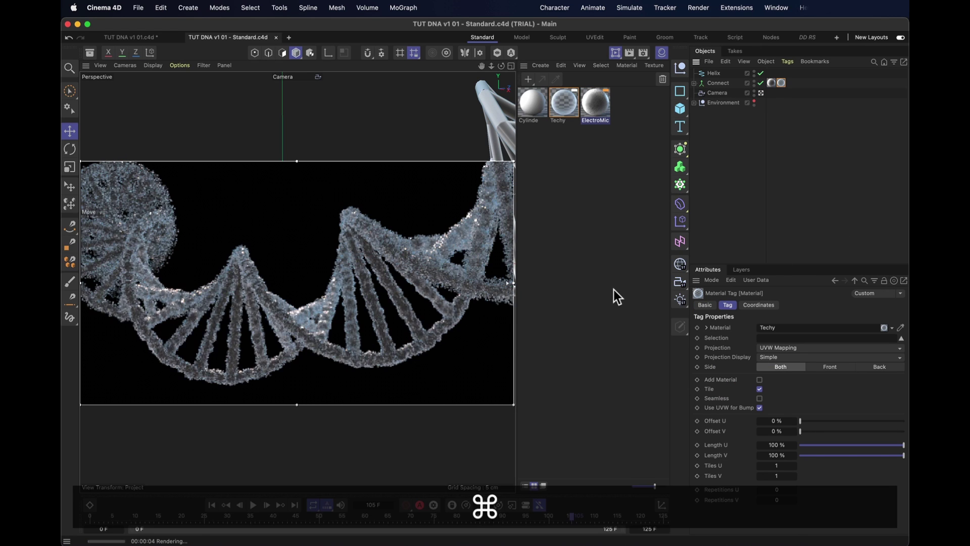
pyautogui.press('super+w')
pyautogui.click(806, 37)
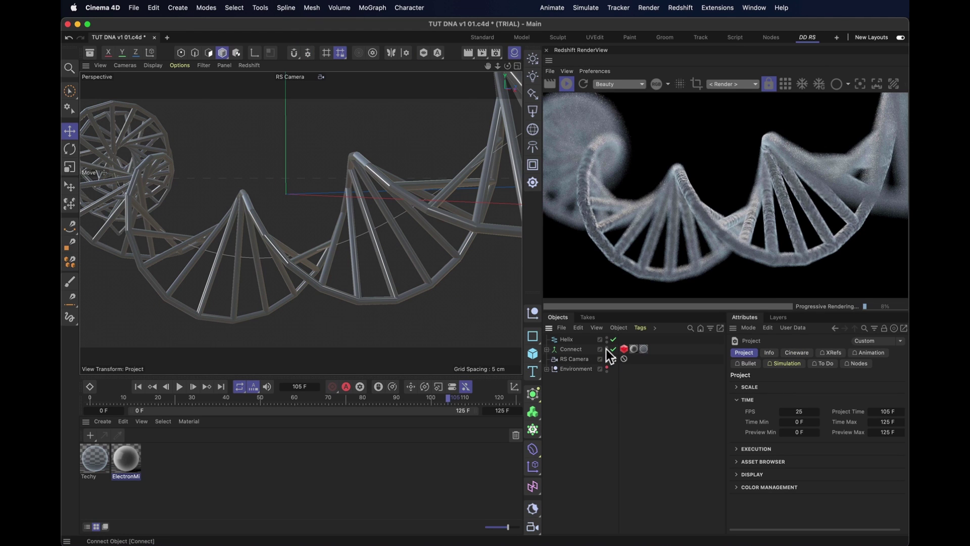
# Hide the Connect object and leave the RS Camera view for the default camera
pyautogui.keyDown('alt'); pyautogui.click(607, 347); pyautogui.keyUp('alt')
pyautogui.click(613, 359)
# Add a cylinder primitive with a radius of 0.5 cm and a height of 5 cm
pyautogui.moveTo(533, 353); pyautogui.dragTo(559, 349)
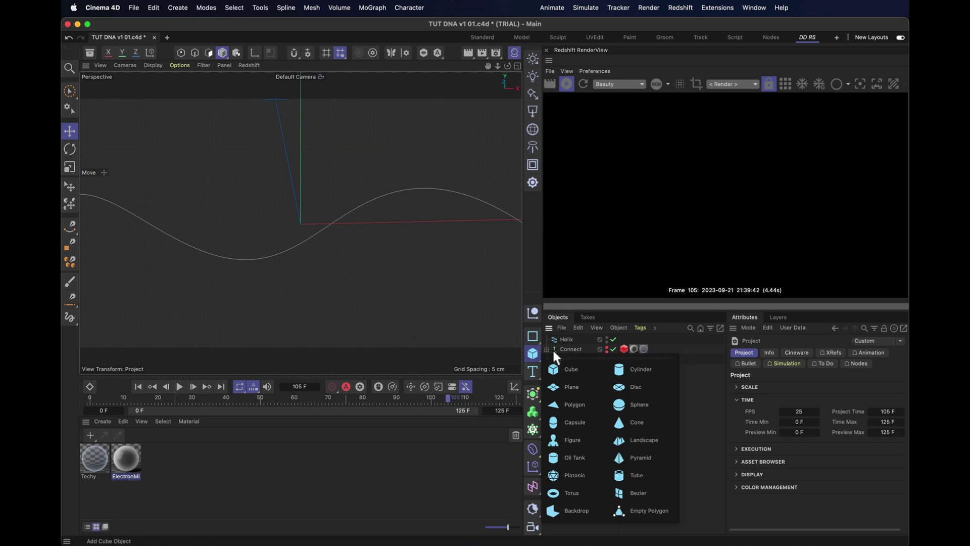
pyautogui.click(632, 369)
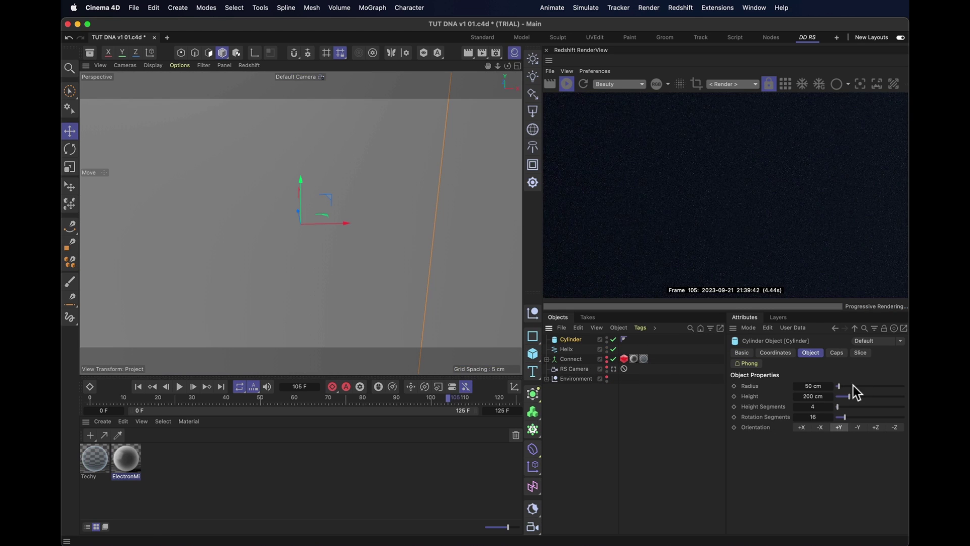
pyautogui.write('0.5')
pyautogui.press('Tab')
pyautogui.write('5')
pyautogui.press('Return')
# Put the cylinder in a Cloner set to Object mode and use the Plane inside the Connect hierarchy as its source object
pyautogui.keyDown('alt'); pyautogui.click(532, 431); pyautogui.keyUp('alt')
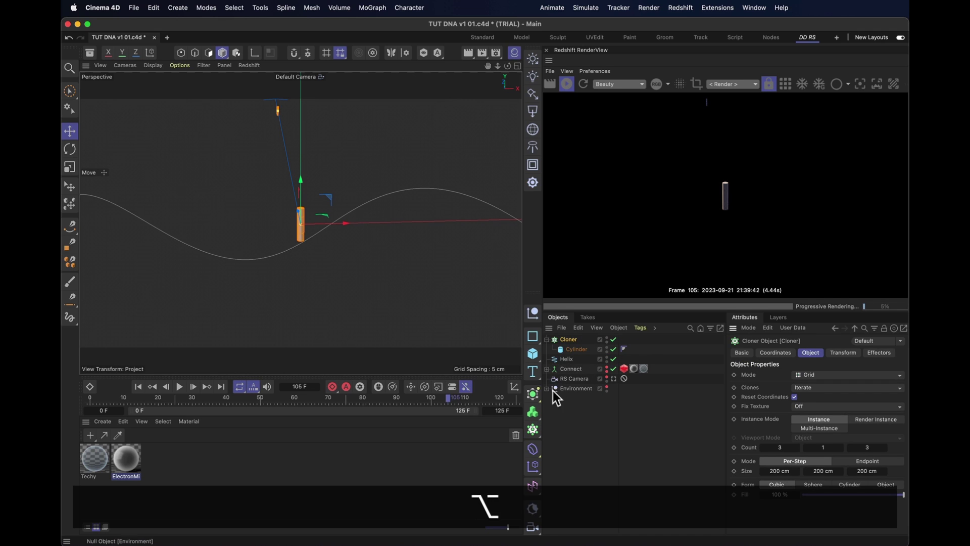
pyautogui.click(819, 377)
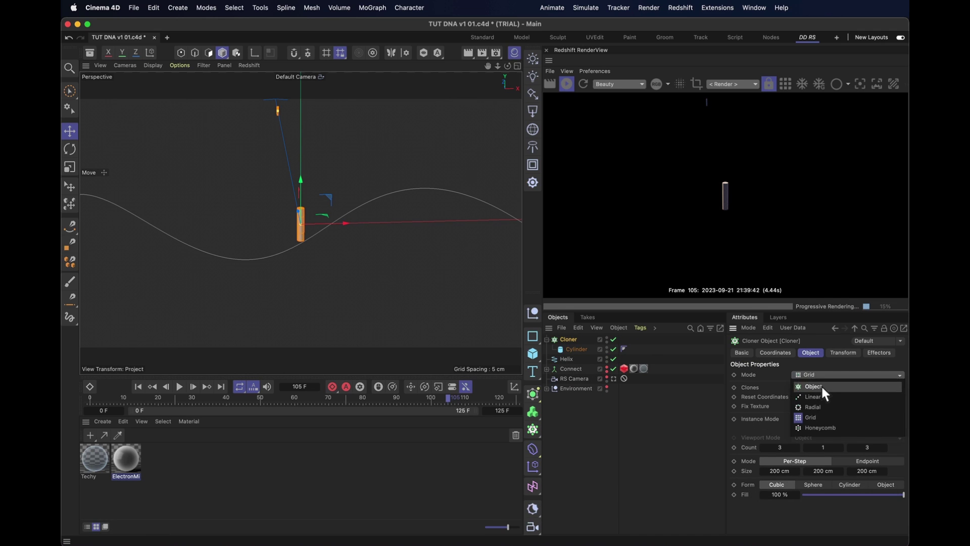
pyautogui.click(823, 384)
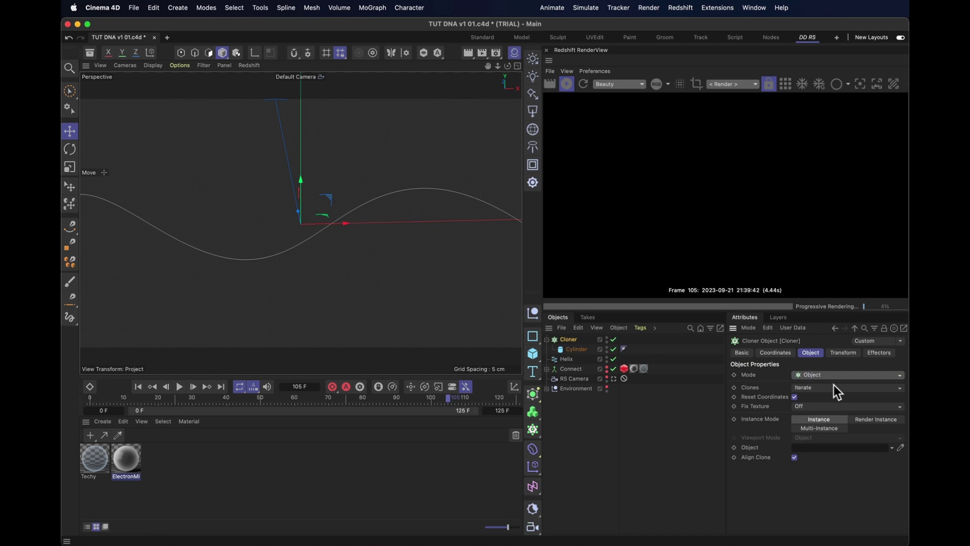
pyautogui.click(547, 370)
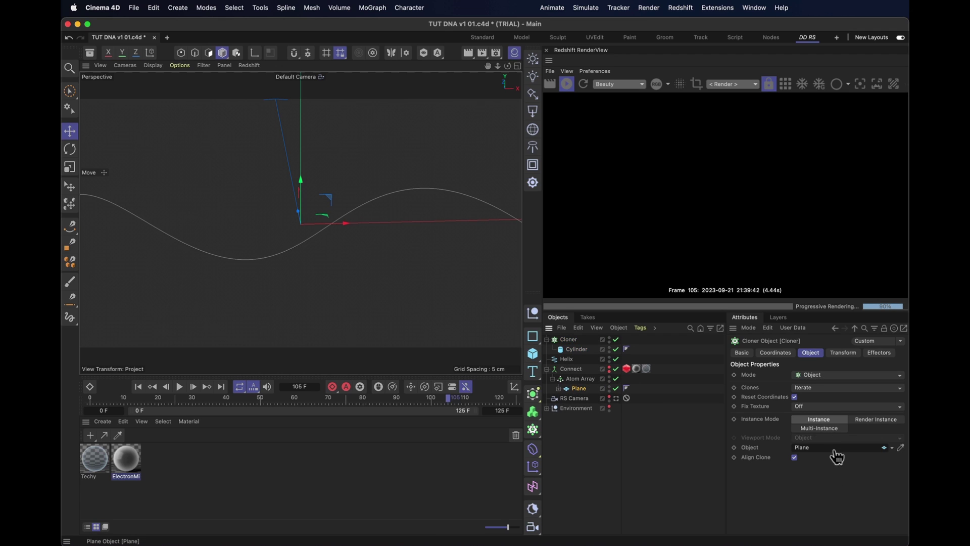
pyautogui.moveTo(842, 458); pyautogui.dragTo(838, 441)
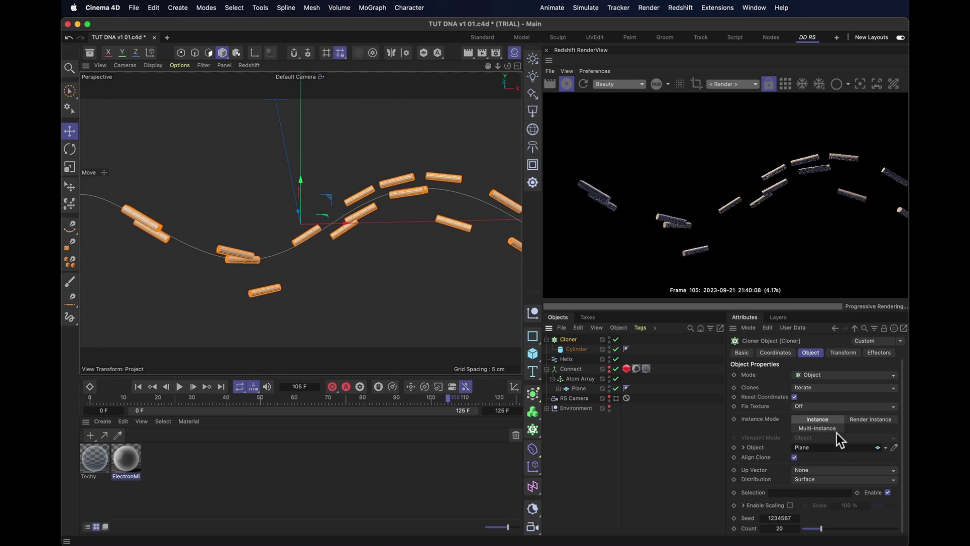
# Distribute the clones by Edge, enable Scale on Edge and set the Edge Scale to 88%
pyautogui.click(806, 479)
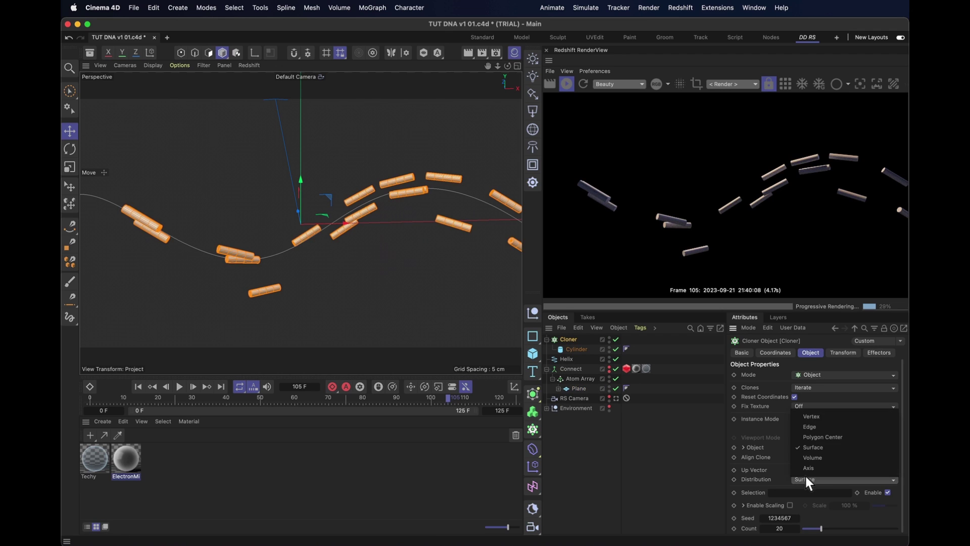
pyautogui.click(815, 427)
pyautogui.click(783, 505)
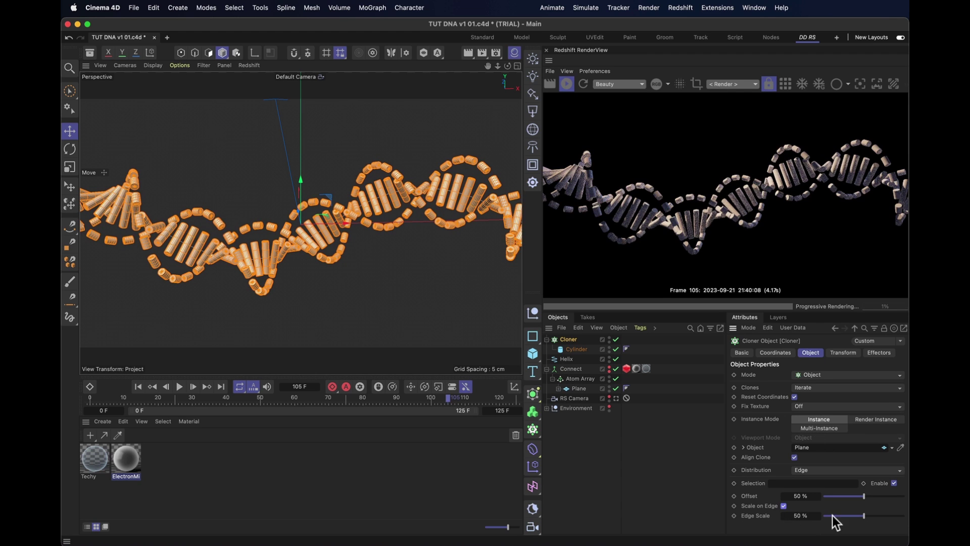
pyautogui.moveTo(814, 514); pyautogui.dragTo(895, 515)
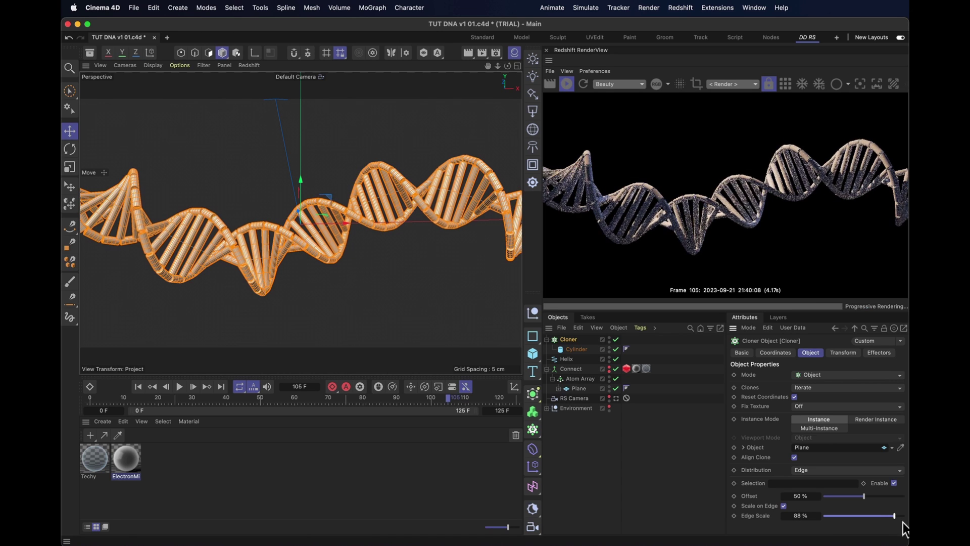
# Play the animation and review the cloned strand through the RS Camera, scrubbing to frame 100
pyautogui.click(180, 387)
pyautogui.click(694, 469)
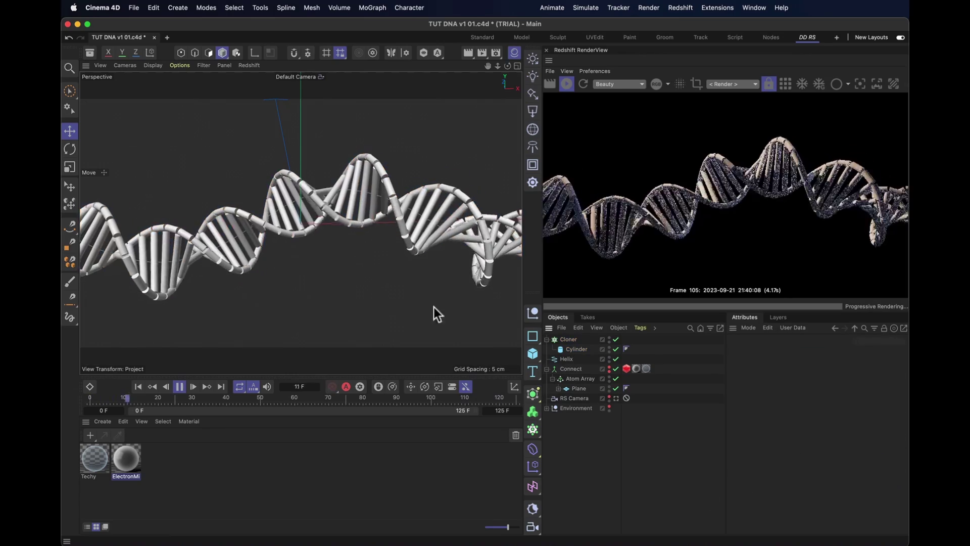
pyautogui.click(616, 398)
pyautogui.click(220, 398)
pyautogui.moveTo(224, 399); pyautogui.dragTo(431, 397)
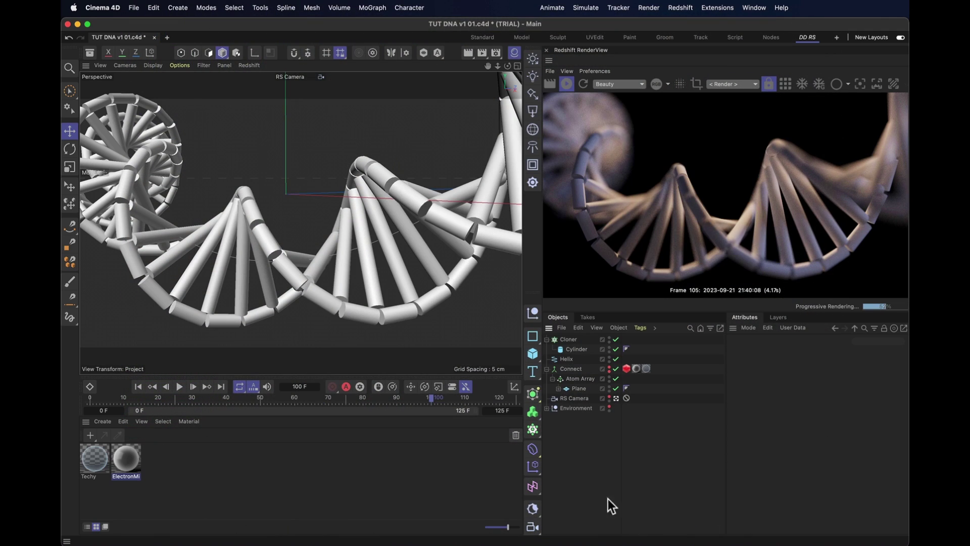
# Add a Random effector to the Cloner and set its X, Y and Z position variation to 5 cm
pyautogui.click(571, 350)
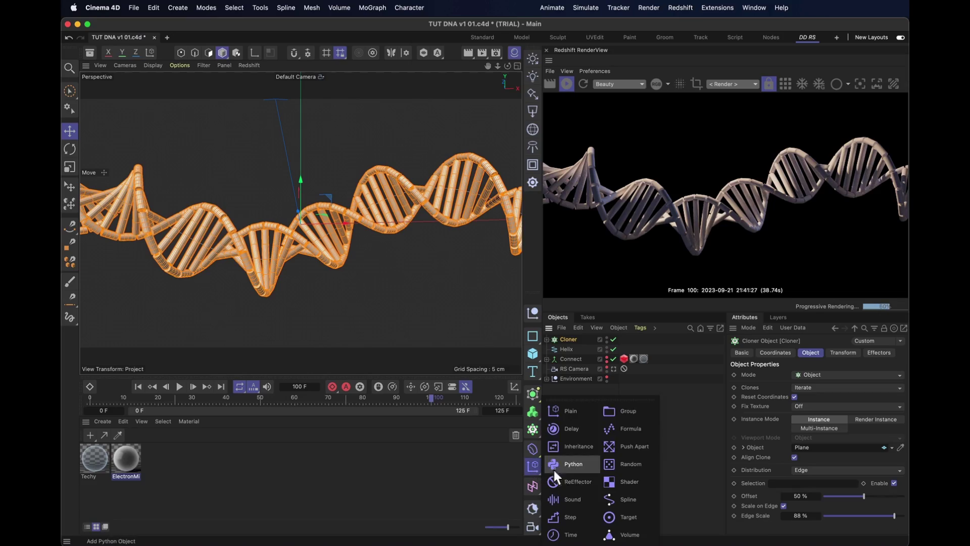
pyautogui.click(638, 468)
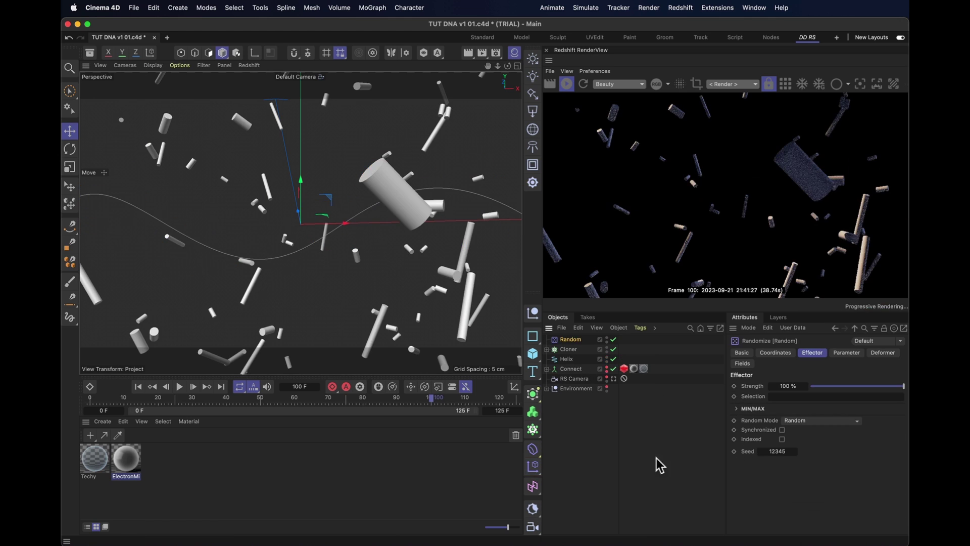
pyautogui.click(846, 352)
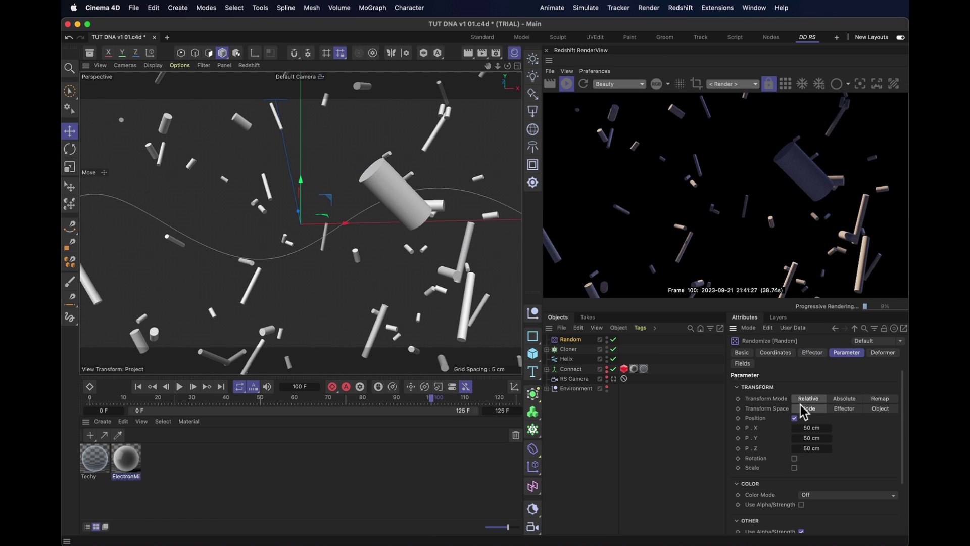
pyautogui.doubleClick(812, 428)
pyautogui.write('5')
pyautogui.press('Tab')
pyautogui.write('5')
pyautogui.press('Tab')
pyautogui.write('5')
pyautogui.press('Return')
# Enable rotation on the Random effector and set heading, pitch and bank to 360° each
pyautogui.click(795, 458)
pyautogui.write('360')
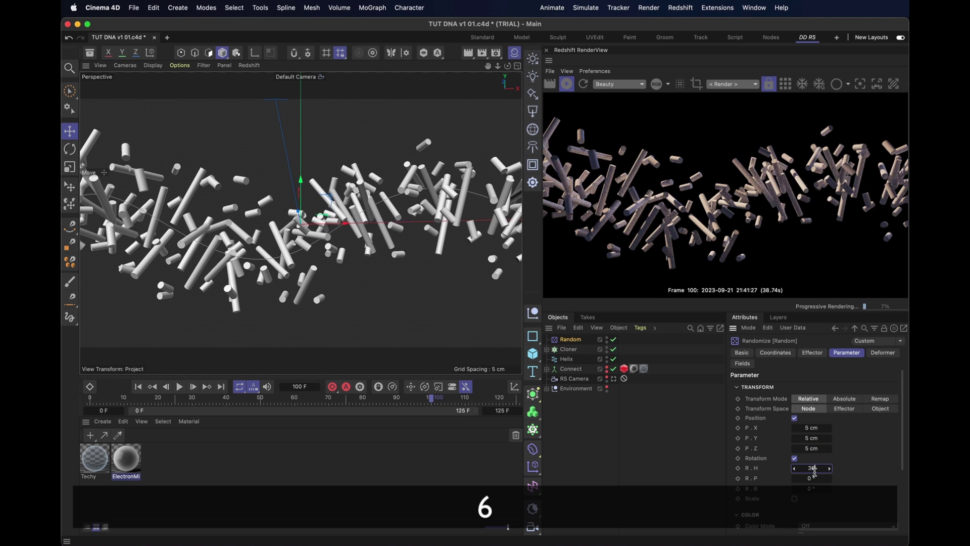
pyautogui.press('Tab')
pyautogui.write('360')
pyautogui.press('Tab')
pyautogui.write('360')
pyautogui.press('Return')
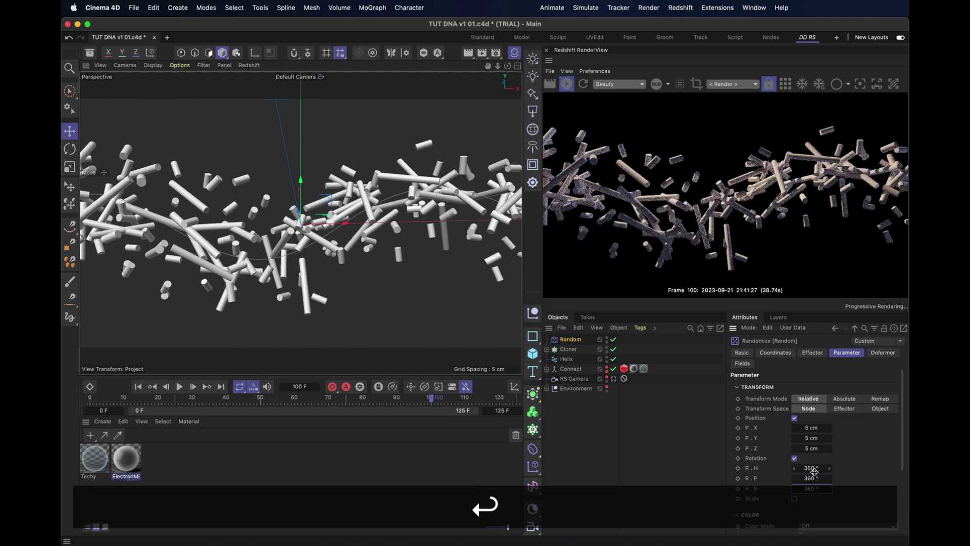
# Add a Linear Field to the Random effector, set its length to 24 cm and move it along X towards the strand's far end
pyautogui.click(742, 364)
pyautogui.click(748, 460)
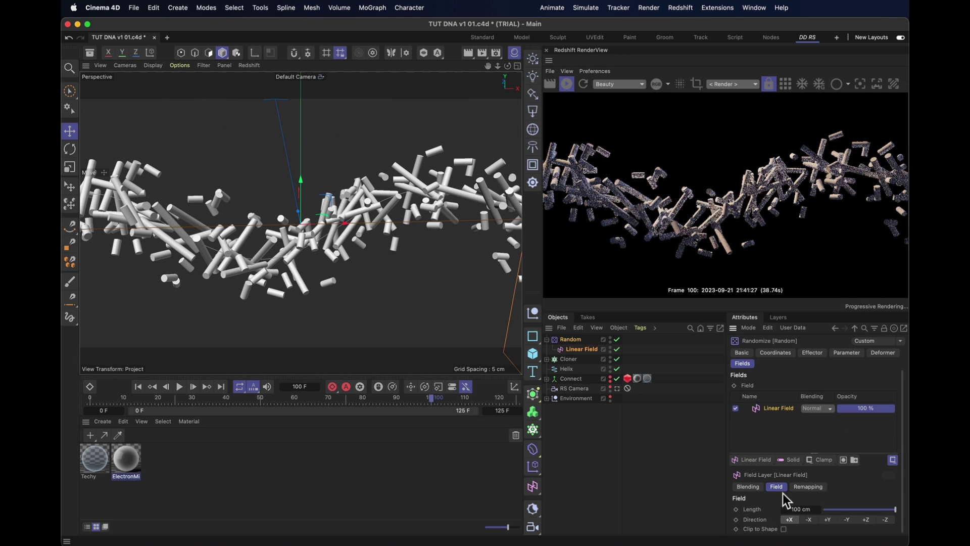
pyautogui.moveTo(889, 508); pyautogui.dragTo(841, 510)
pyautogui.keyDown('alt'); pyautogui.moveTo(345, 215); pyautogui.dragTo(335, 258, button='right'); pyautogui.keyUp('alt')
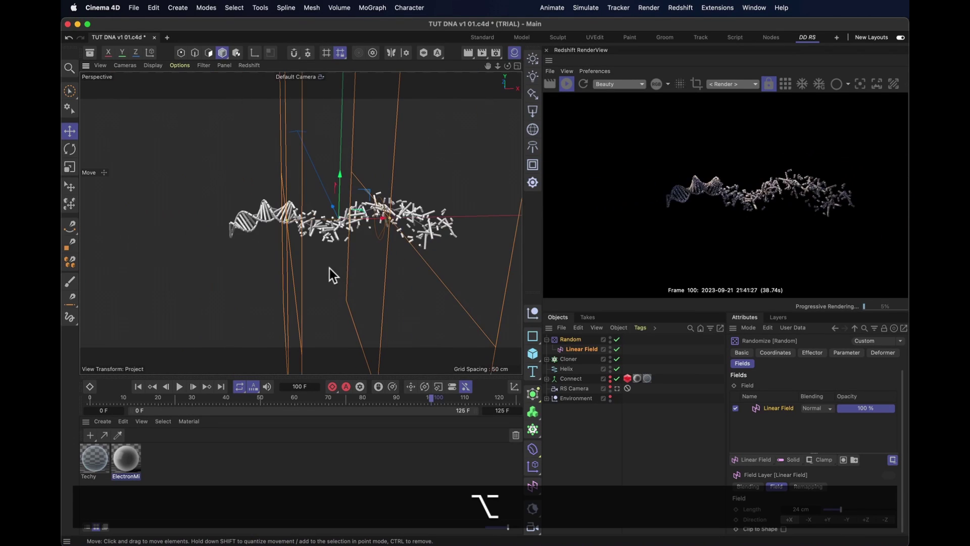
pyautogui.moveTo(380, 219); pyautogui.dragTo(482, 217)
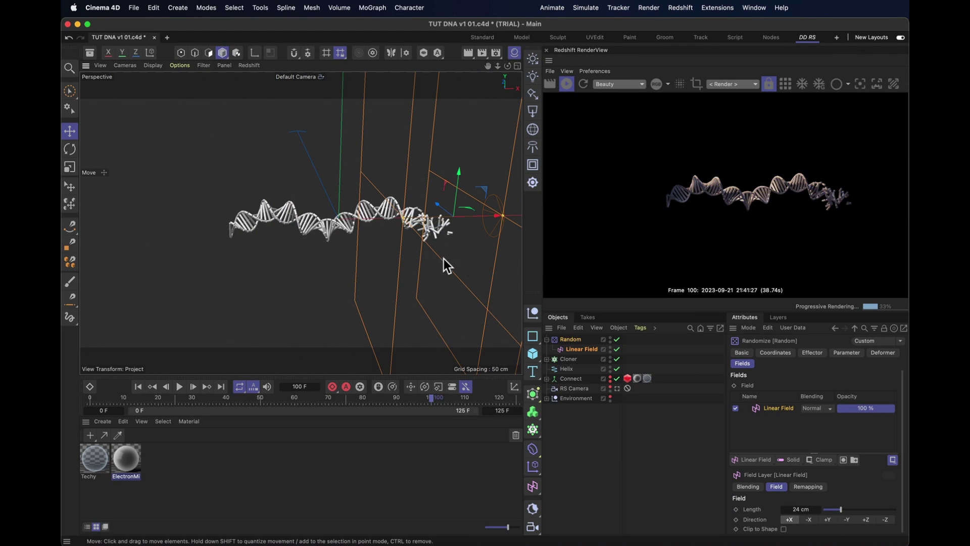
# Keyframe the Linear Field's X position at -80 cm on the first frame and 80 cm on the last frame
pyautogui.click(581, 349)
pyautogui.click(775, 352)
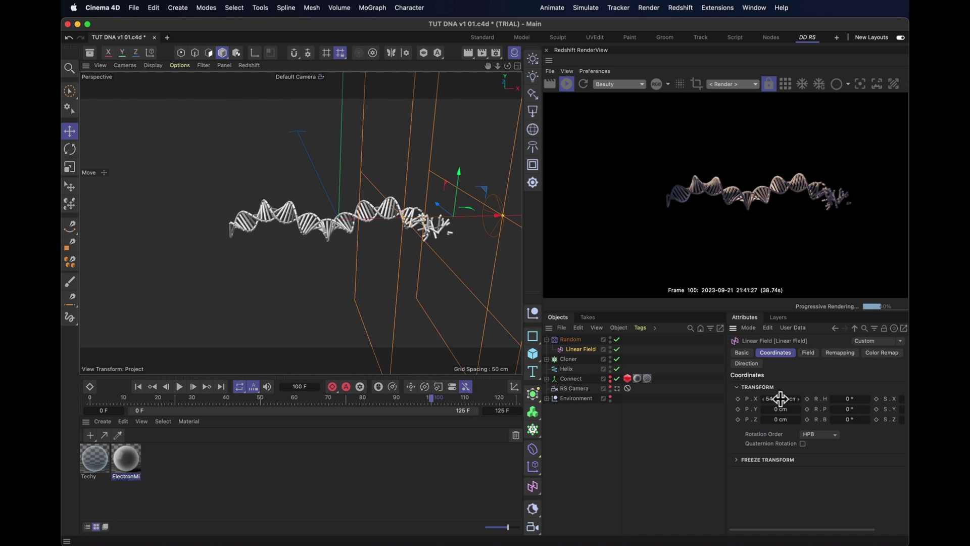
pyautogui.write('-80')
pyautogui.press('Return')
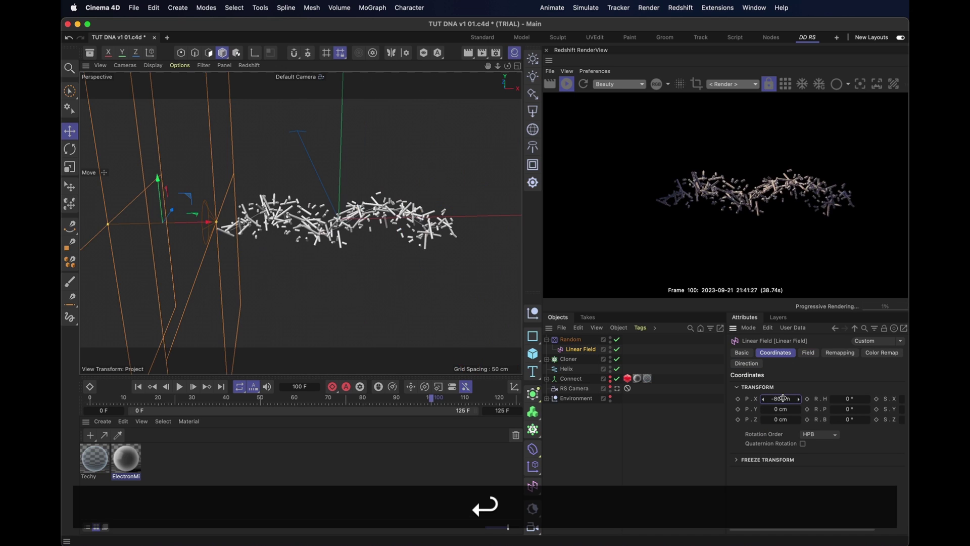
pyautogui.click(738, 398)
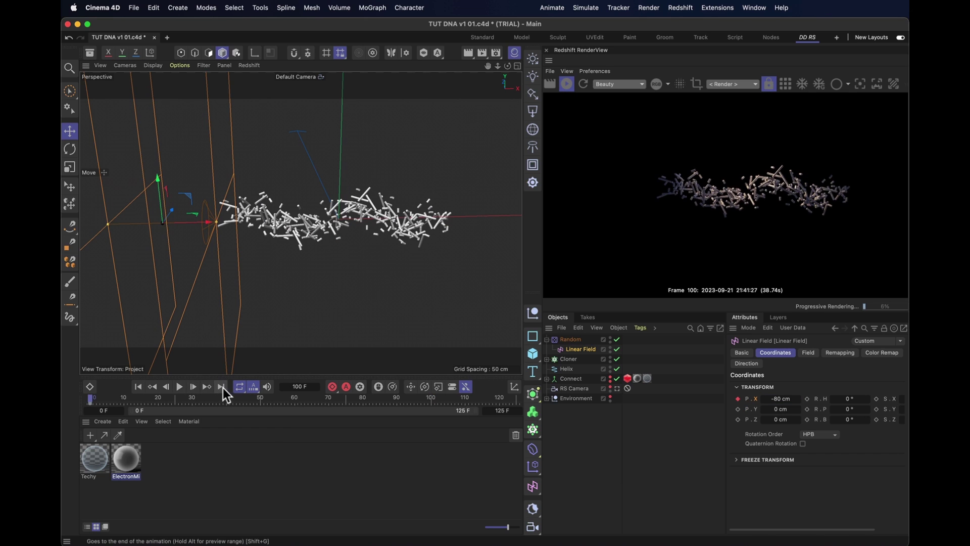
pyautogui.write('80')
pyautogui.press('Return')
pyautogui.click(619, 429)
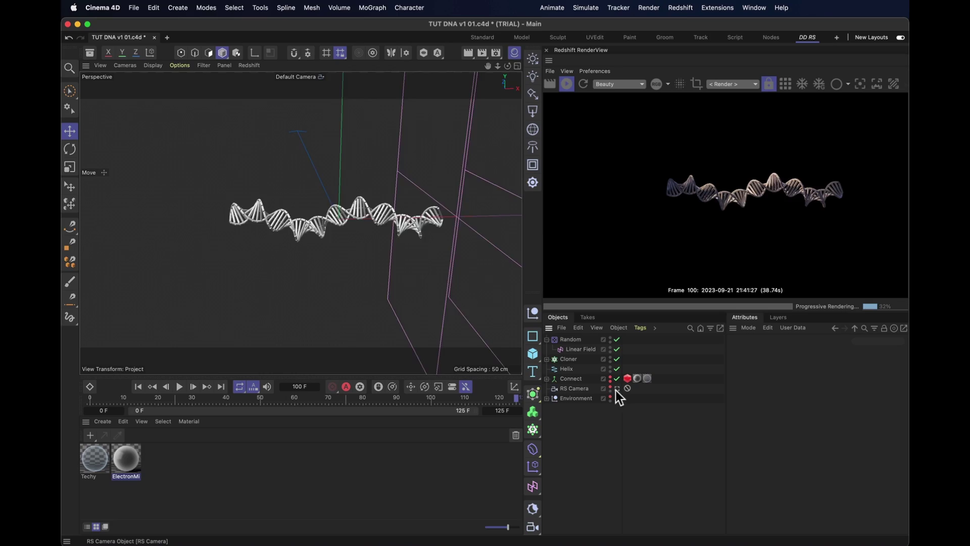
# Look through the RS Camera and play the animation to review the strand assembling, stopping at frame 114
pyautogui.click(616, 389)
pyautogui.click(179, 388)
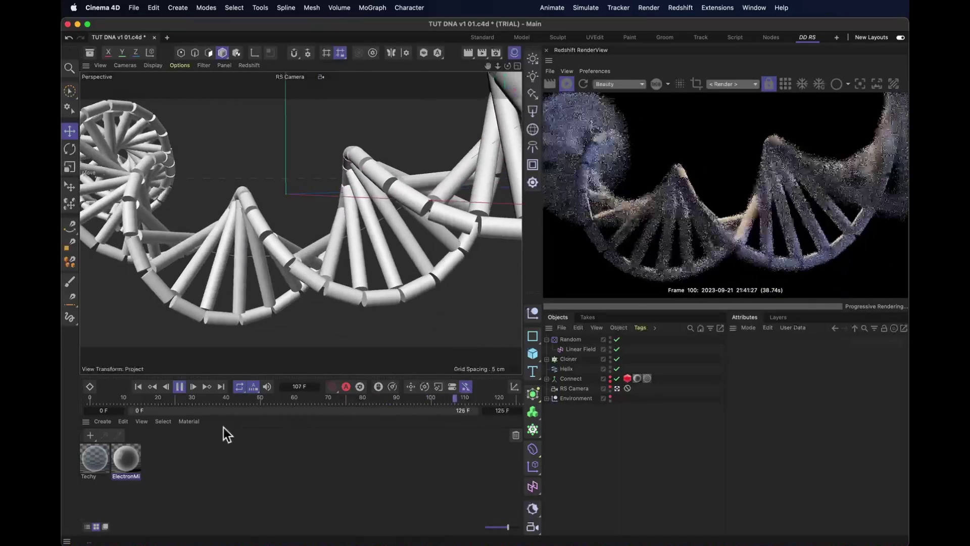
pyautogui.press('F8')
# Add a Plain effector to the Cloner and turn off its Position transform
pyautogui.click(570, 359)
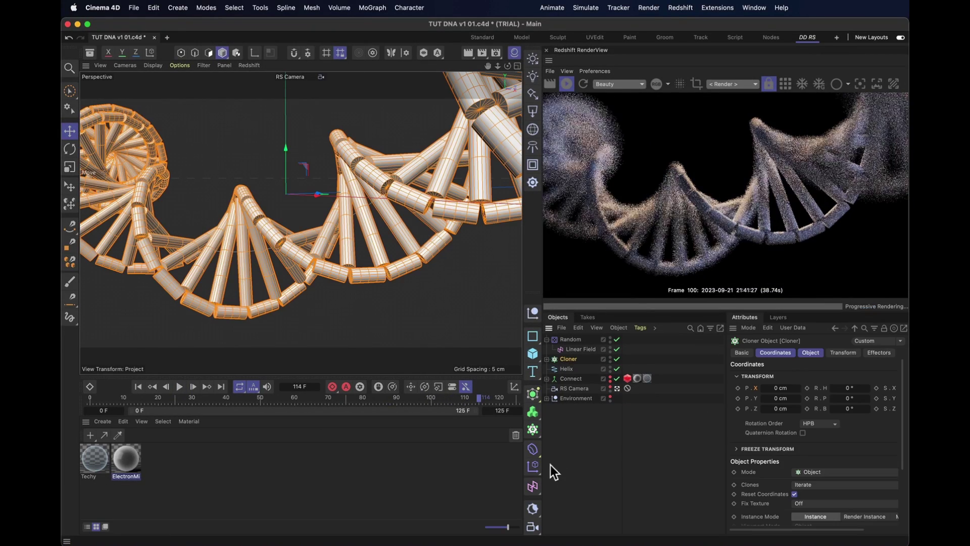
pyautogui.click(532, 468)
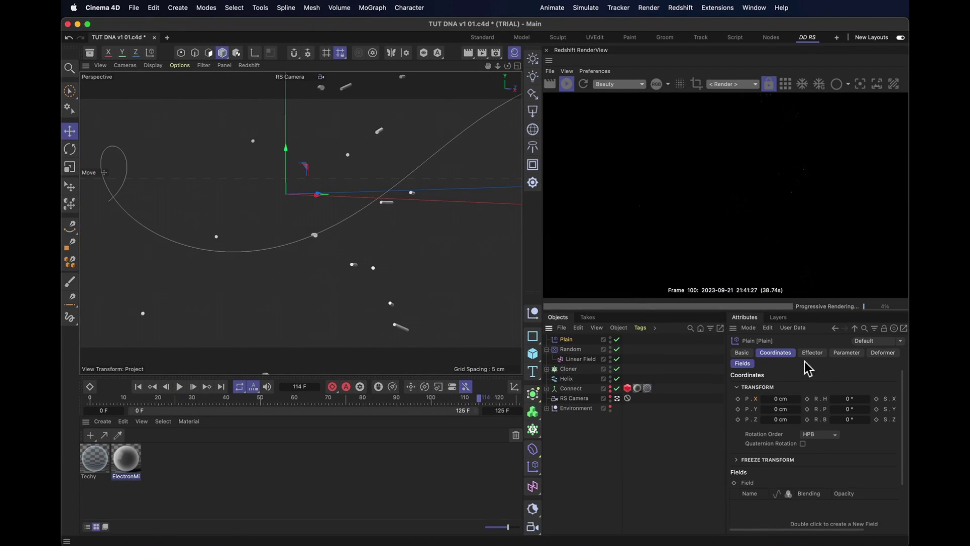
pyautogui.click(810, 355)
pyautogui.click(847, 353)
pyautogui.click(794, 418)
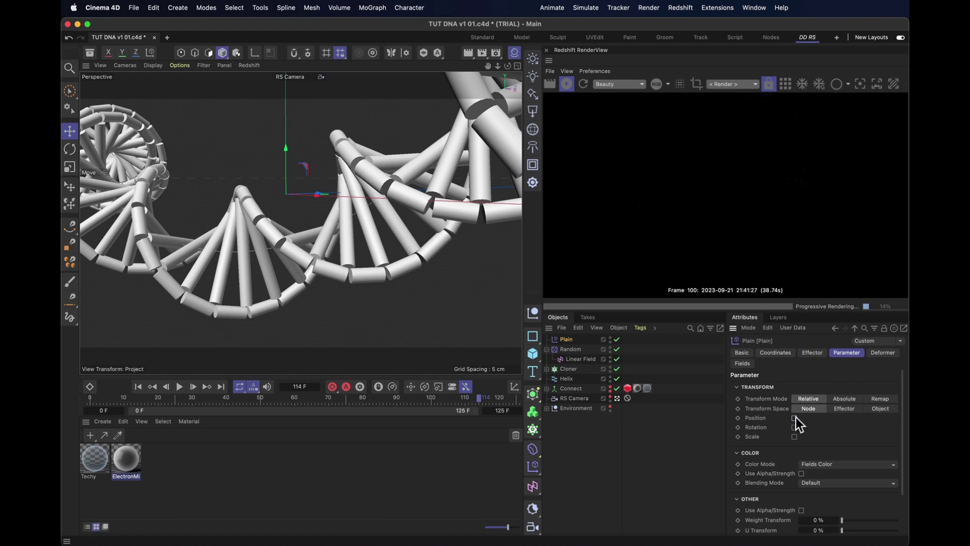
# Enable Scale with Uniform Scale on the Plain effector and set the scale to -0.999
pyautogui.click(794, 437)
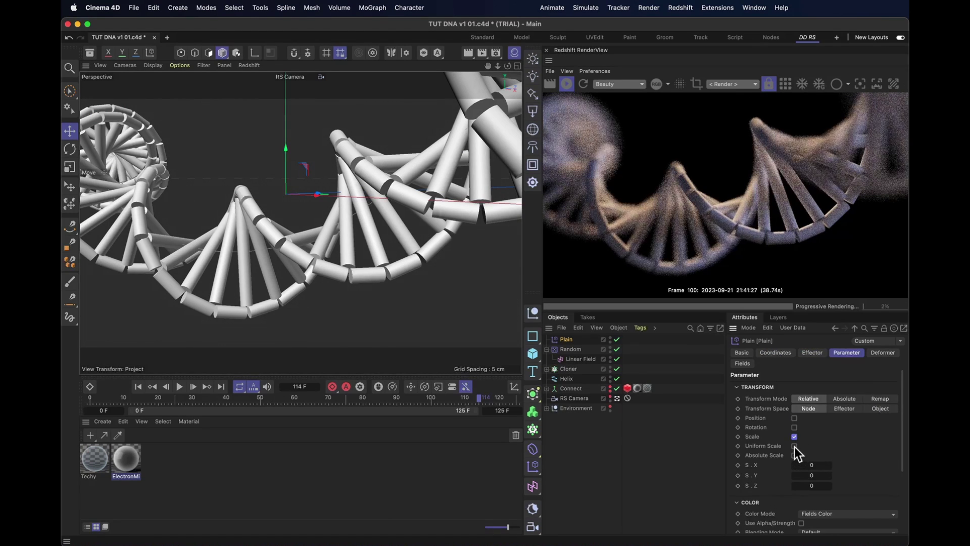
pyautogui.click(794, 446)
pyautogui.doubleClick(813, 464)
pyautogui.write('-11')
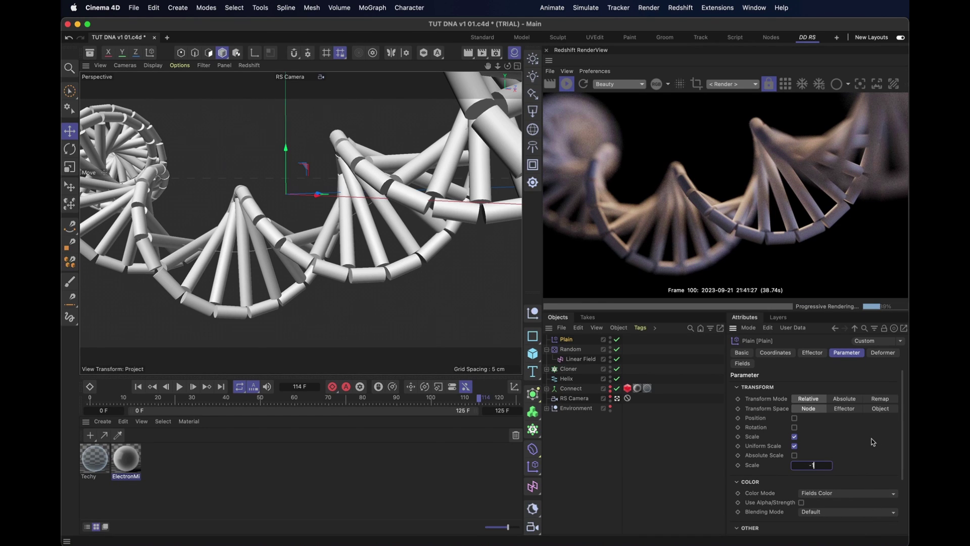
pyautogui.press('BackSpace')
pyautogui.press('BackSpace')
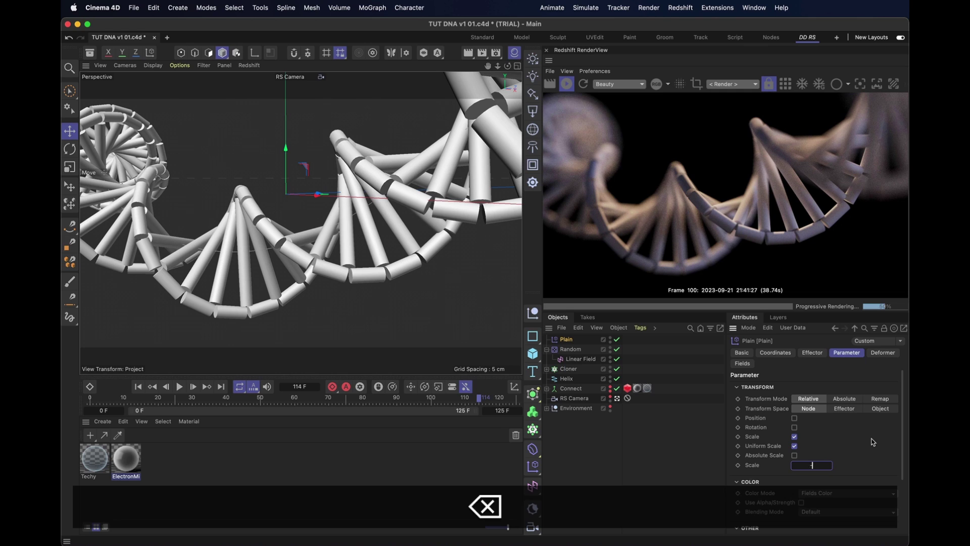
pyautogui.write('-.999')
pyautogui.press('Return')
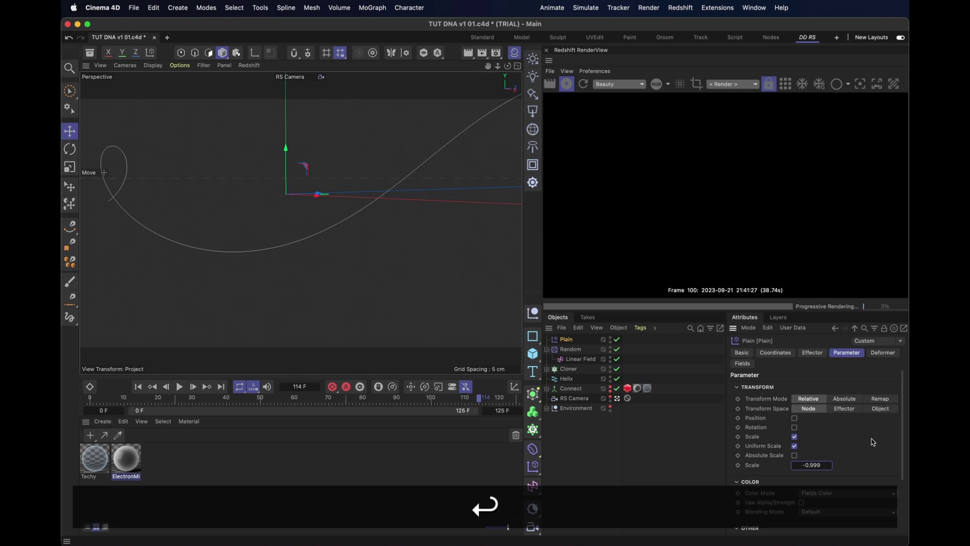
# Assign the Random effector's existing Linear Field to the Plain effector's fields so it also controls the scaling
pyautogui.click(742, 364)
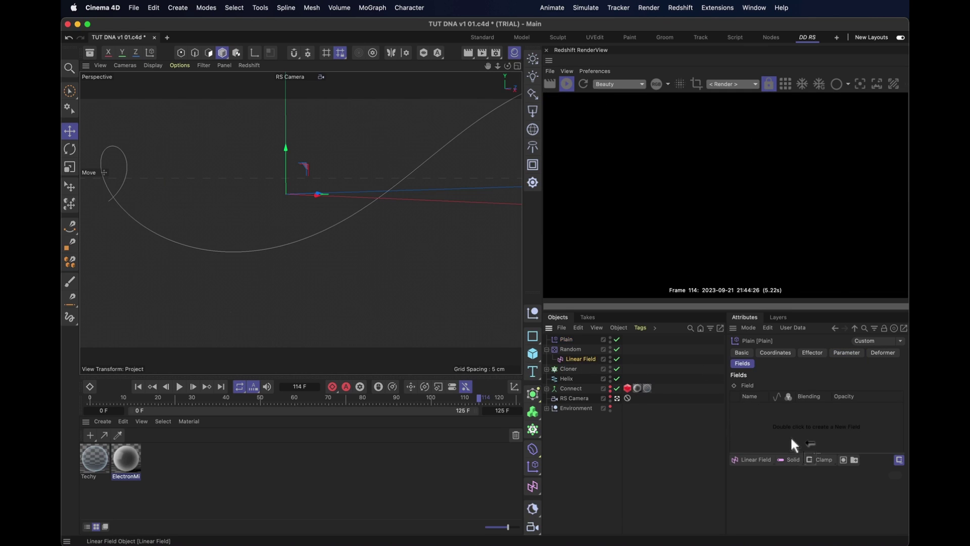
pyautogui.moveTo(793, 441); pyautogui.dragTo(794, 442)
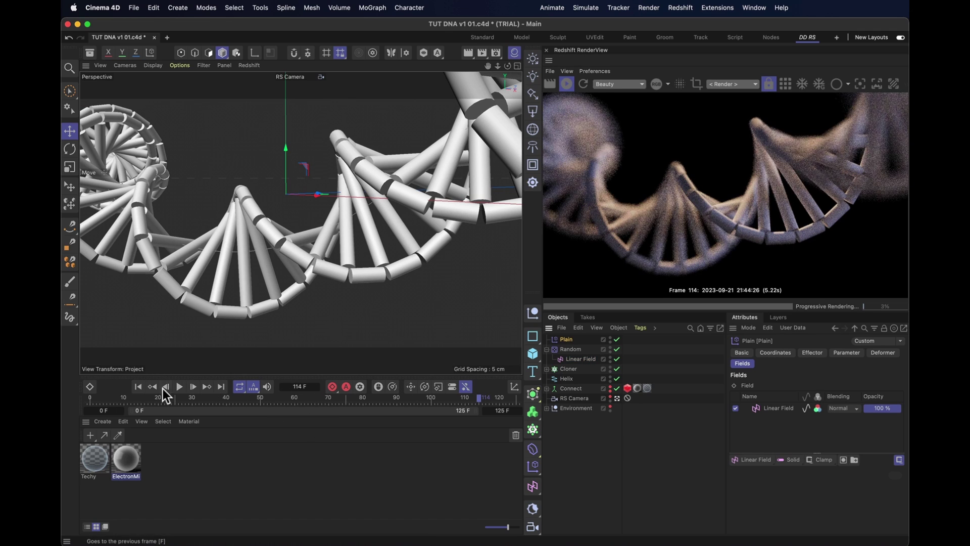
# Play the animation through the RS Camera and the default camera to review the strand's assembly, and stop playback
pyautogui.click(180, 387)
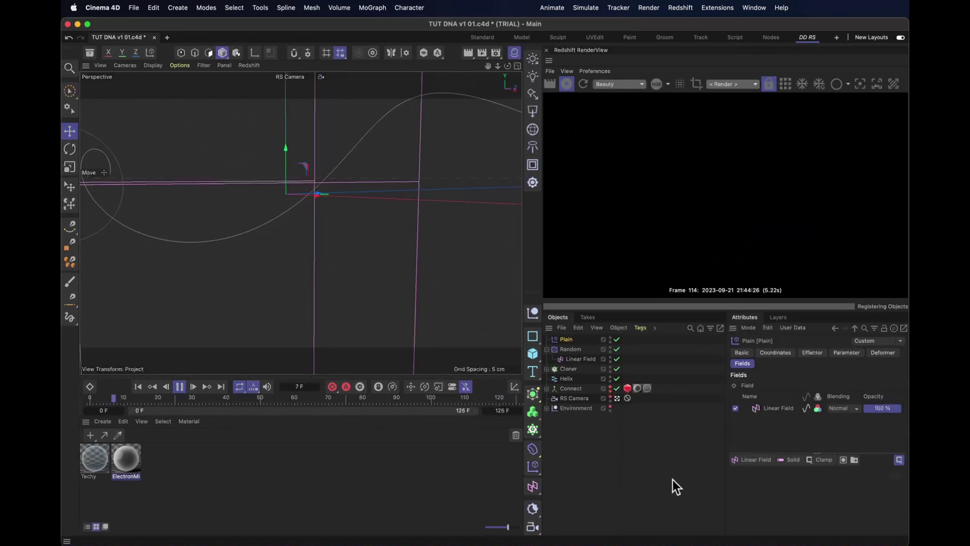
pyautogui.click(648, 480)
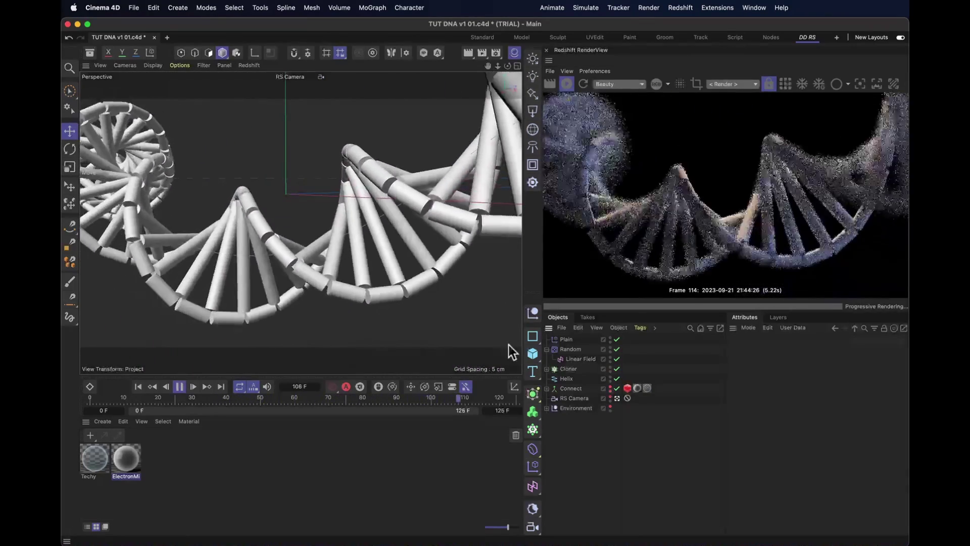
pyautogui.click(617, 398)
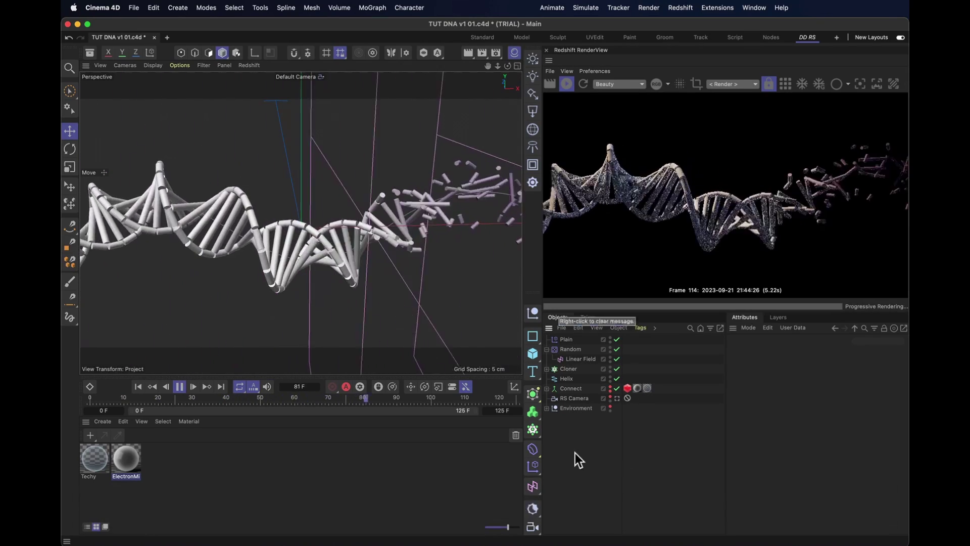
pyautogui.press('F8')
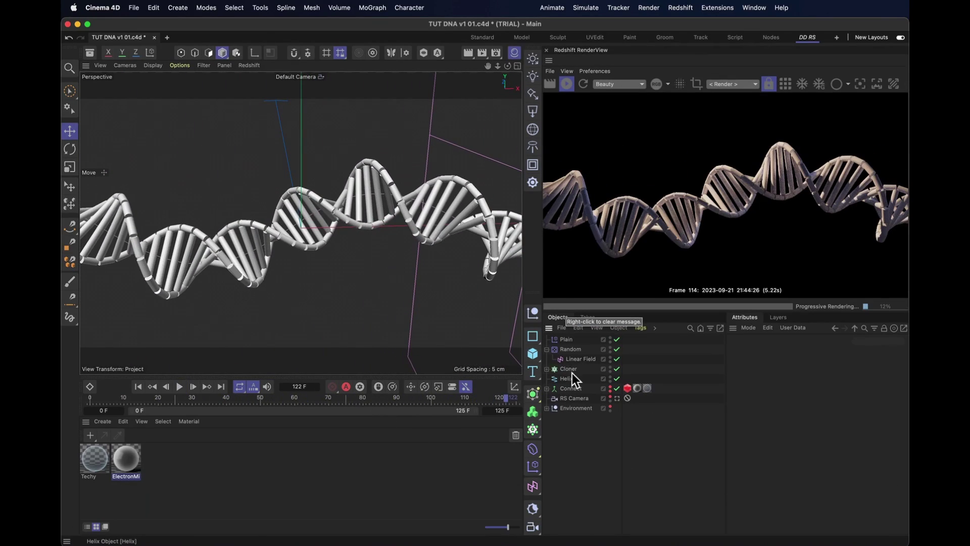
# Add a Delay effector to the Cloner and restart the animation playback
pyautogui.click(568, 368)
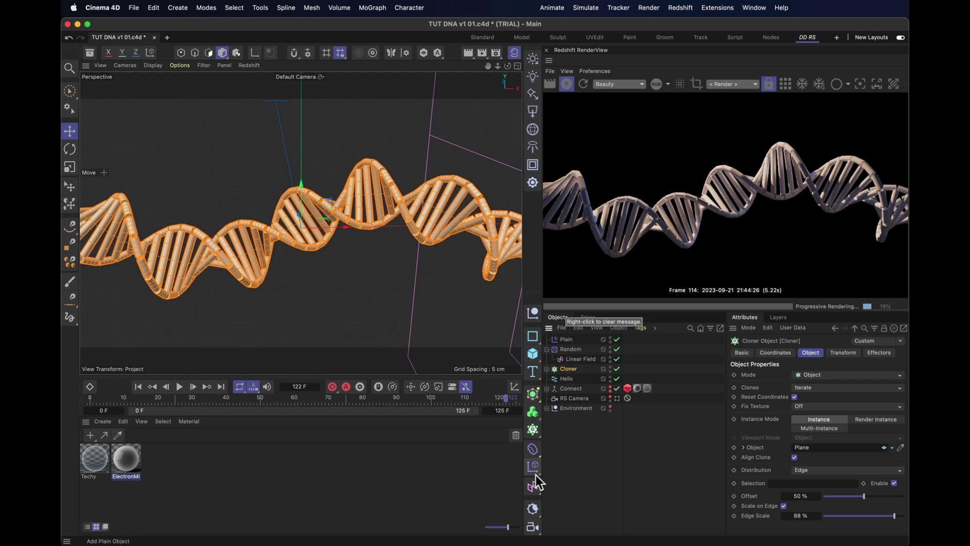
pyautogui.moveTo(535, 463); pyautogui.dragTo(587, 432)
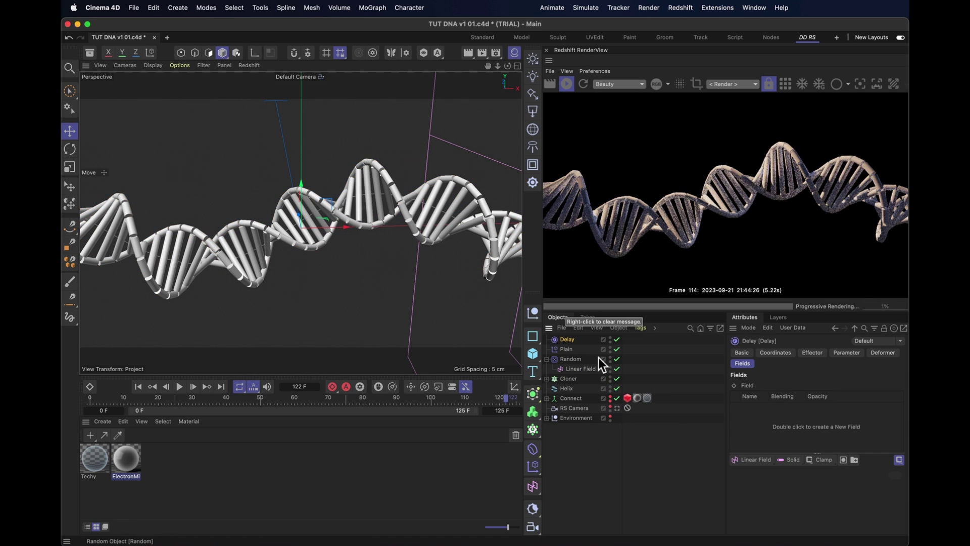
pyautogui.click(181, 386)
# Set the Delay effector's Strength to 75% and its Mode to Spring while the animation plays
pyautogui.click(810, 352)
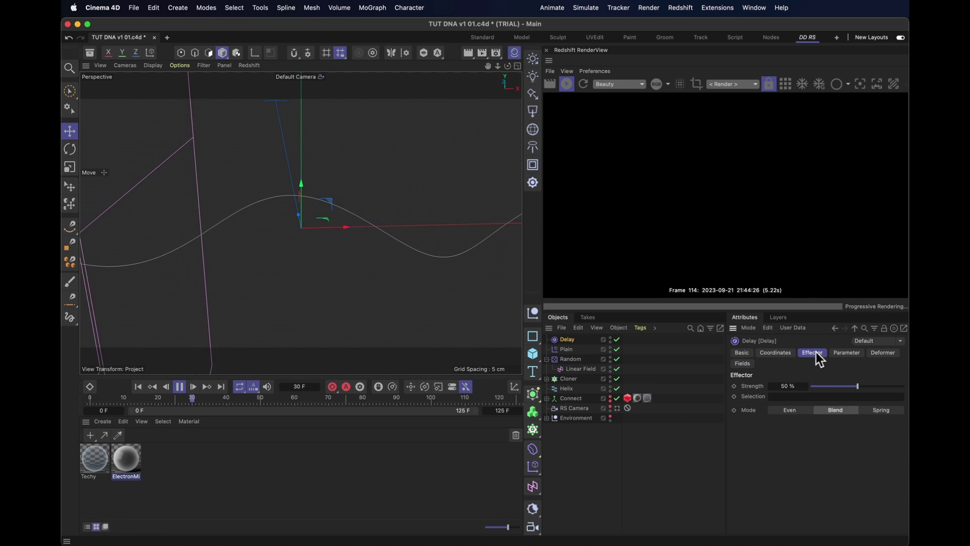
pyautogui.doubleClick(790, 387)
pyautogui.write('75')
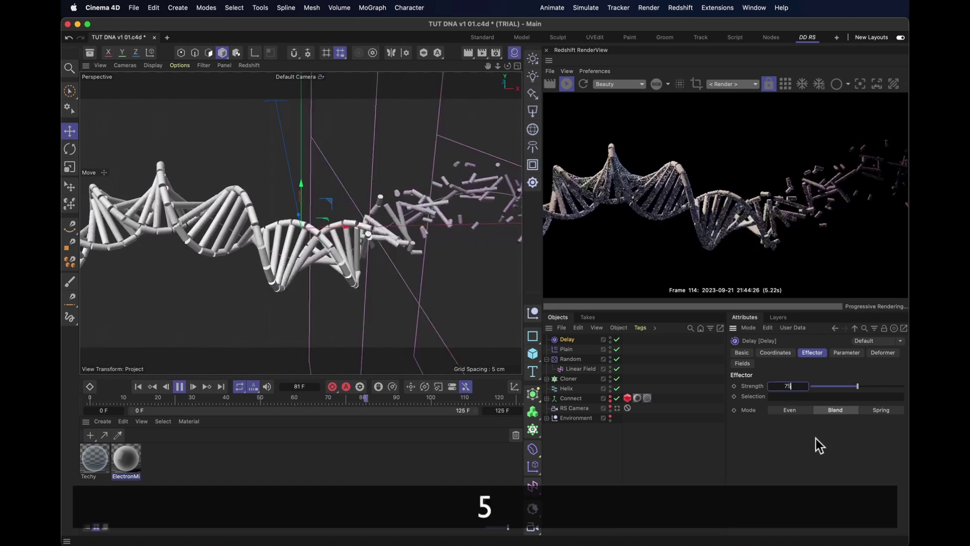
pyautogui.press('Return')
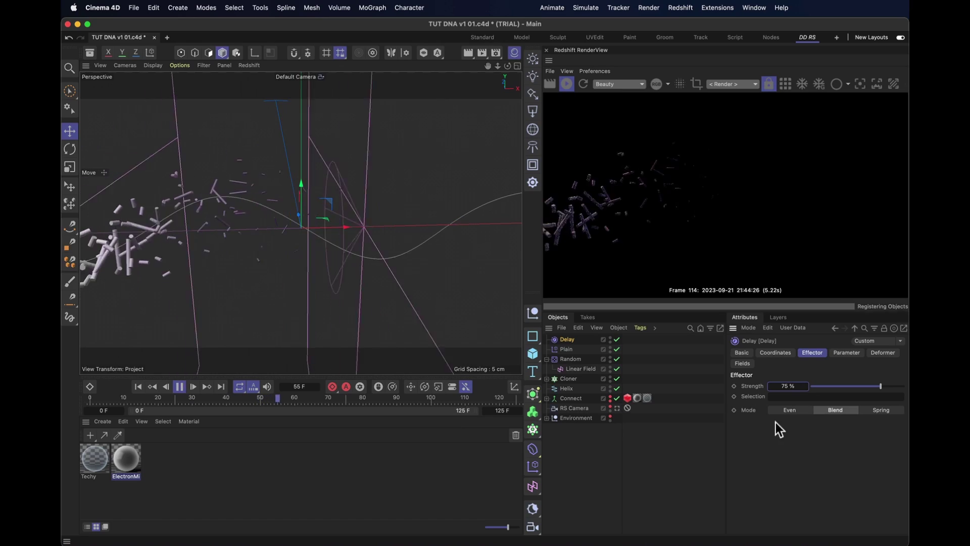
pyautogui.click(881, 411)
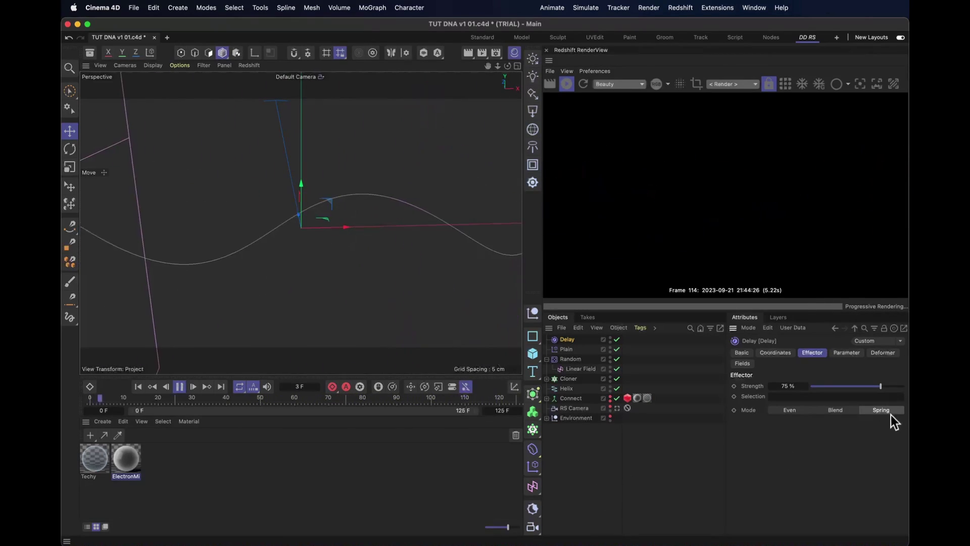
pyautogui.click(894, 386)
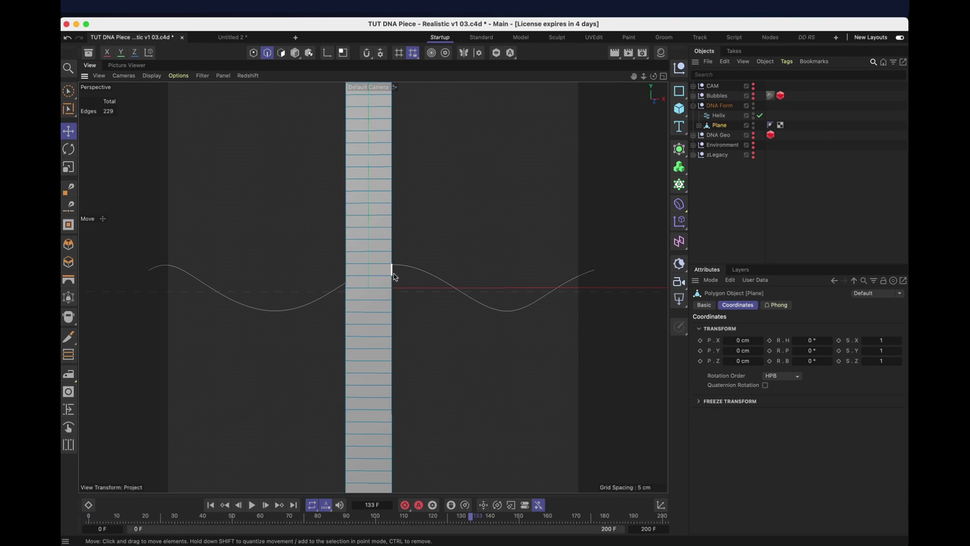
# Convert all the Plane's edges into a spline in the Realistic DNA scene, hide the Plane, and play the animation
pyautogui.rightClick(381, 190)
pyautogui.click(406, 496)
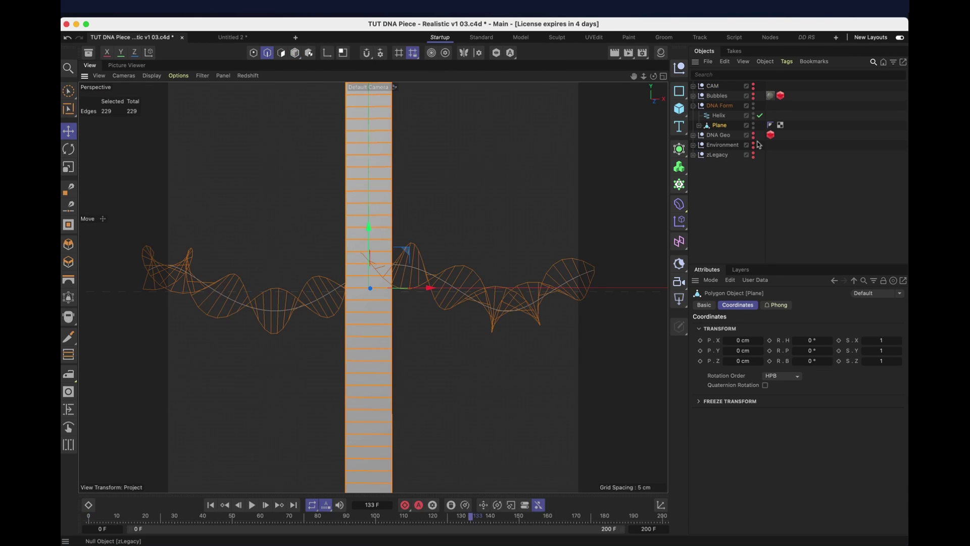
pyautogui.click(733, 136)
pyautogui.click(766, 125)
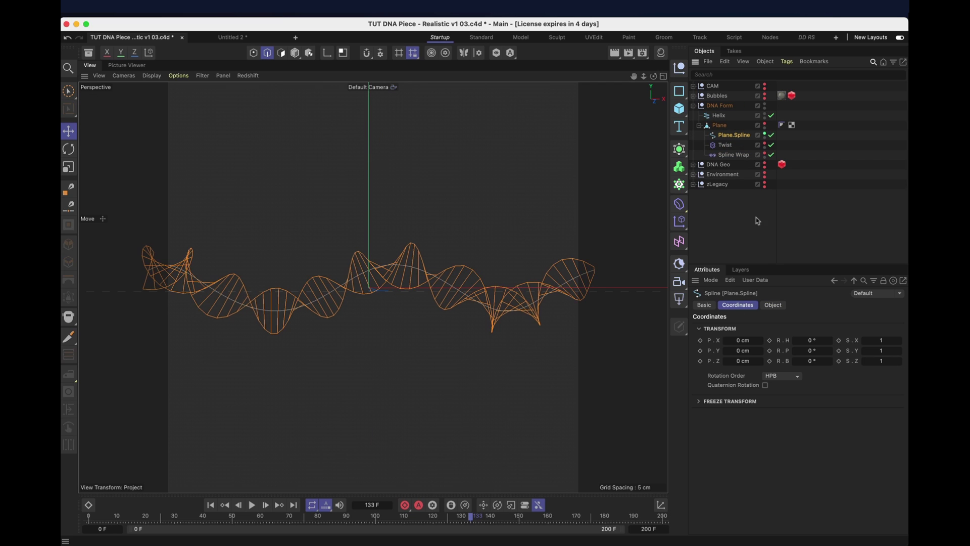
pyautogui.click(252, 505)
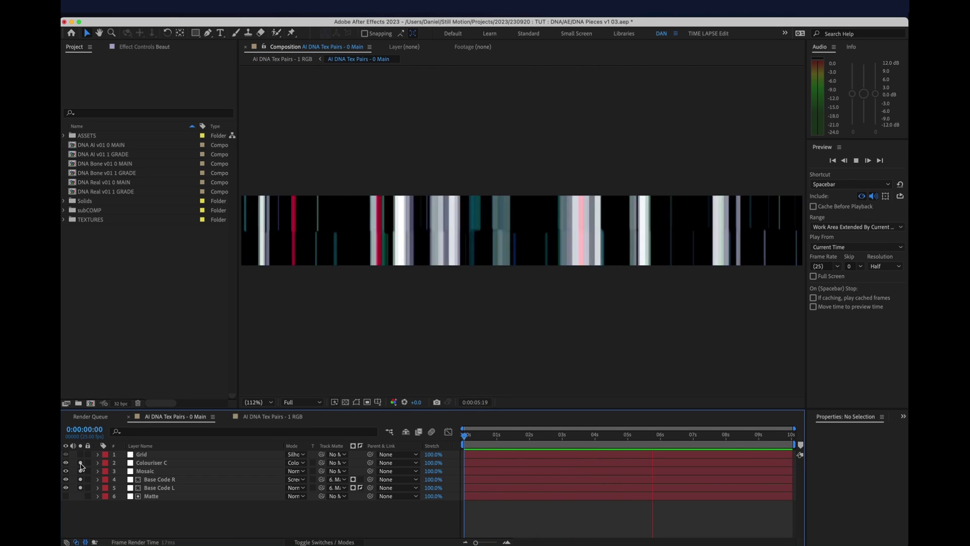
# Open the AI DNA Tex Pairs - 1 RGB composition in After Effects and solo its two uppermost layers
pyautogui.click(294, 417)
pyautogui.click(80, 462)
pyautogui.click(80, 454)
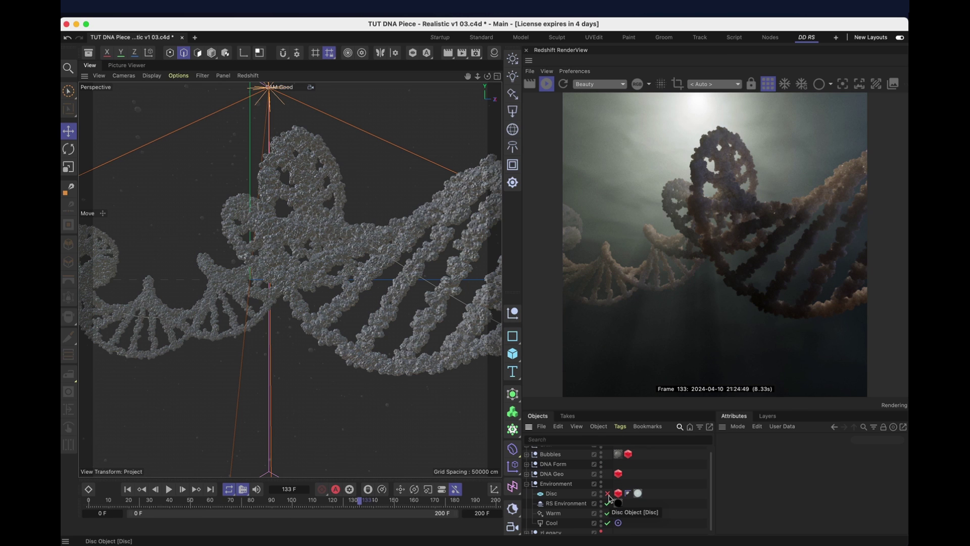
# Switch to the Realistic DNA scene in Cinema 4D and enable the Disc object in the Environment group
pyautogui.click(608, 494)
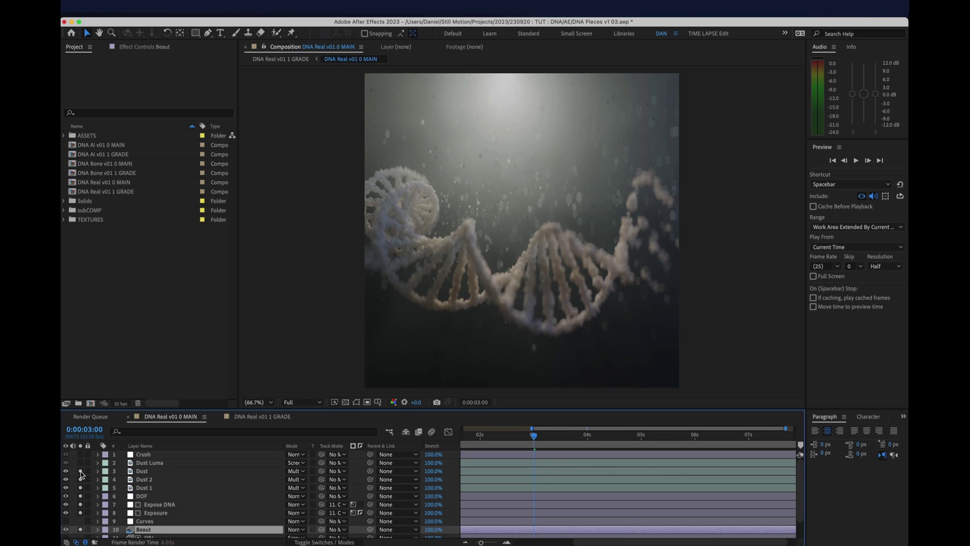
# Switch to After Effects and solo the Crush layer and further layers to build up the DNA Real composite
pyautogui.click(81, 455)
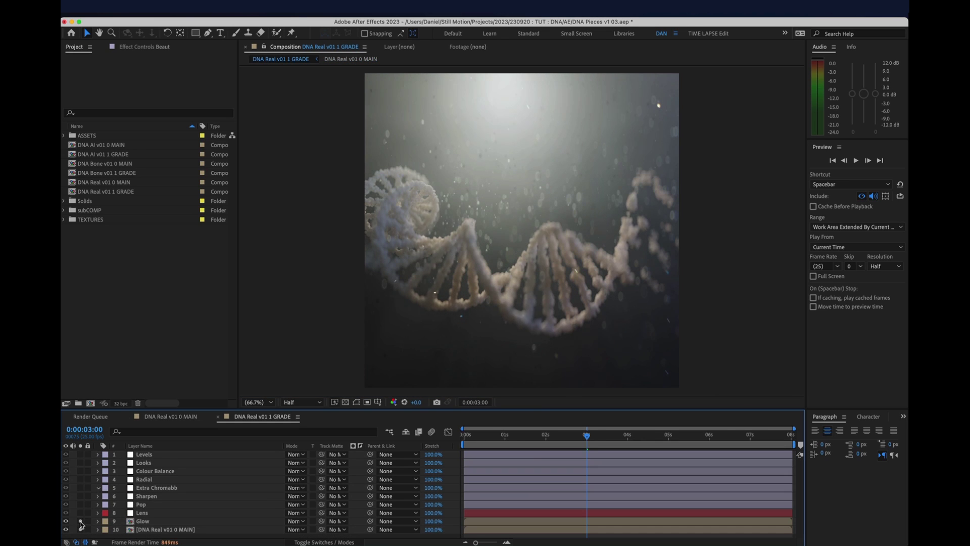
pyautogui.click(81, 513)
pyautogui.click(80, 505)
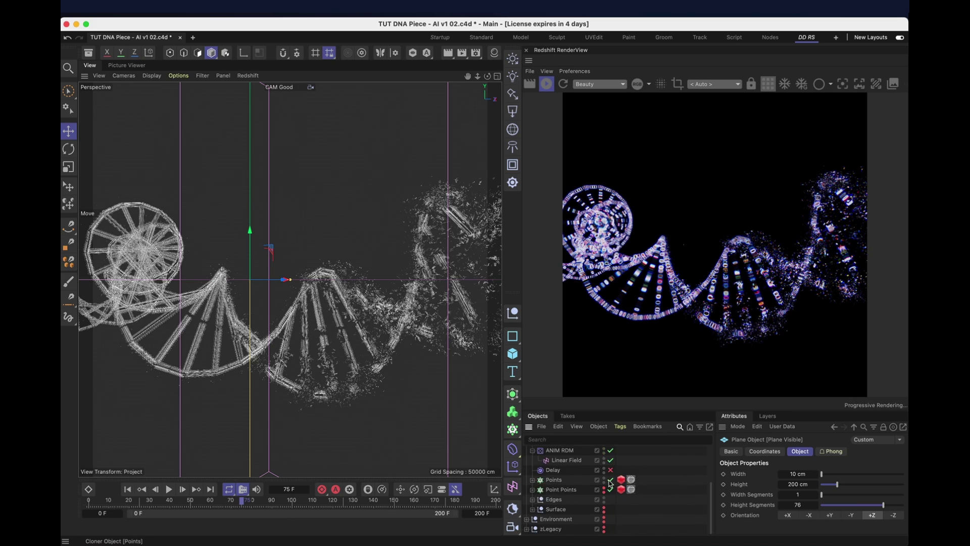
# Switch to the DNA AI scene in Cinema 4D and toggle the visibility of the Surface group
pyautogui.click(604, 511)
pyautogui.scroll(1, 634, 515)
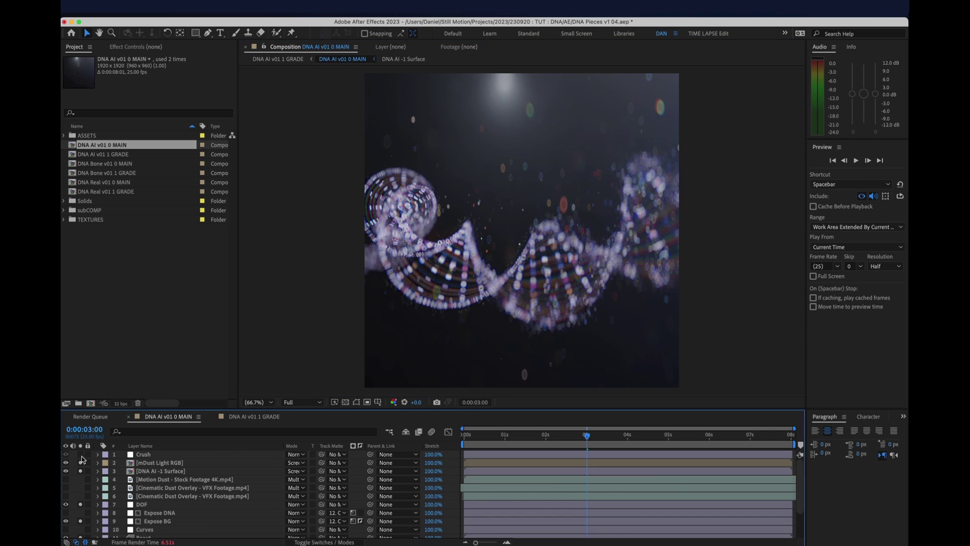
# Solo the Glow, Lens, Pop, Sharpen, Extra Chromabb, Radial, Colour Balance and Looks layers in After Effects' DNA AI v01 1 GRADE composition
pyautogui.click(80, 521)
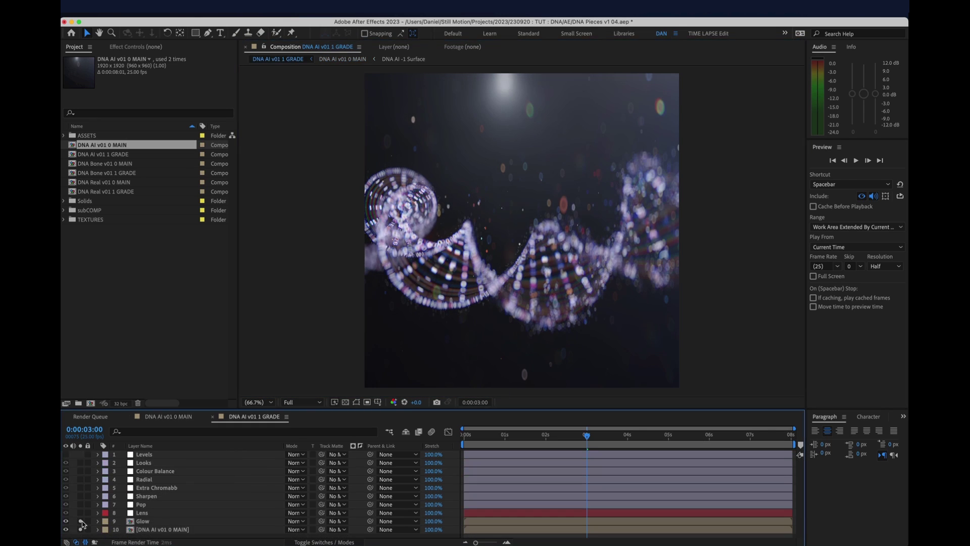
pyautogui.click(80, 513)
pyautogui.click(81, 505)
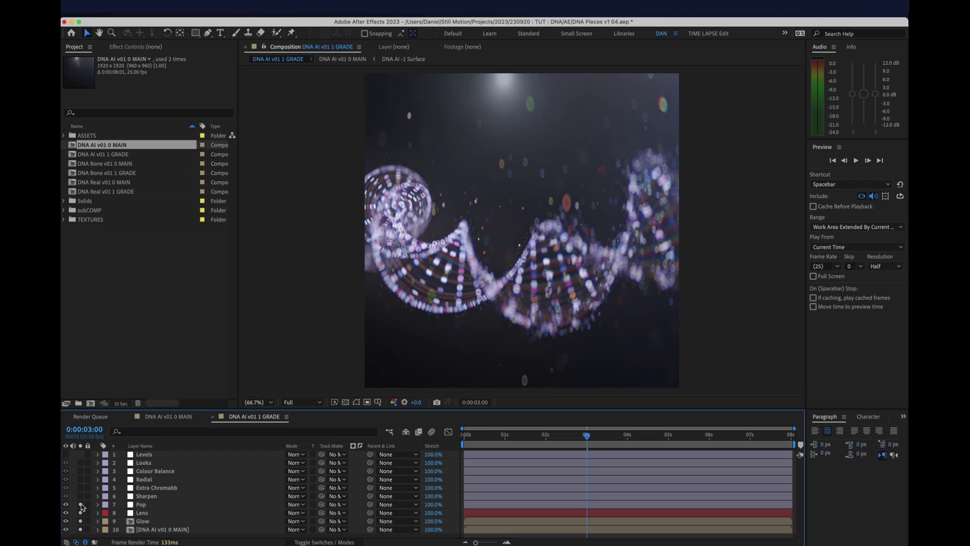
pyautogui.click(81, 462)
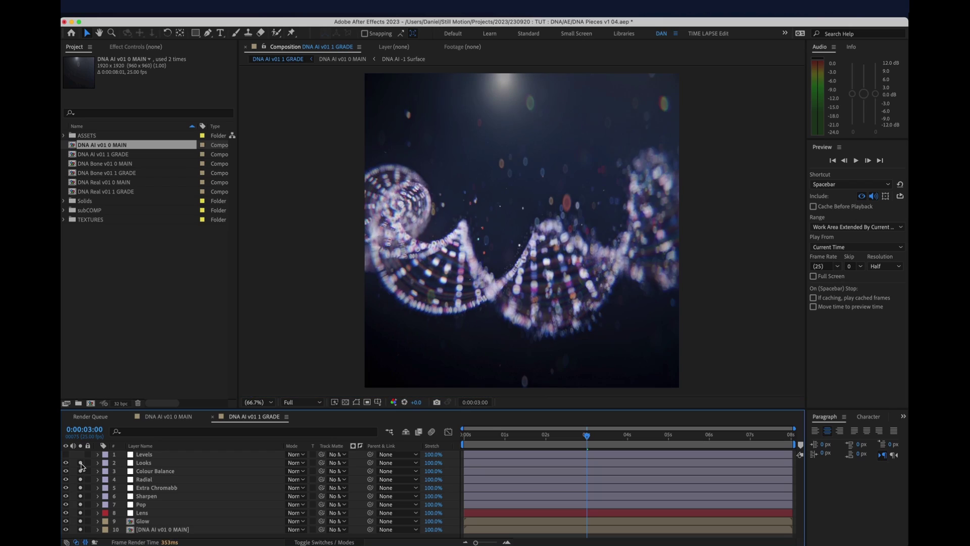